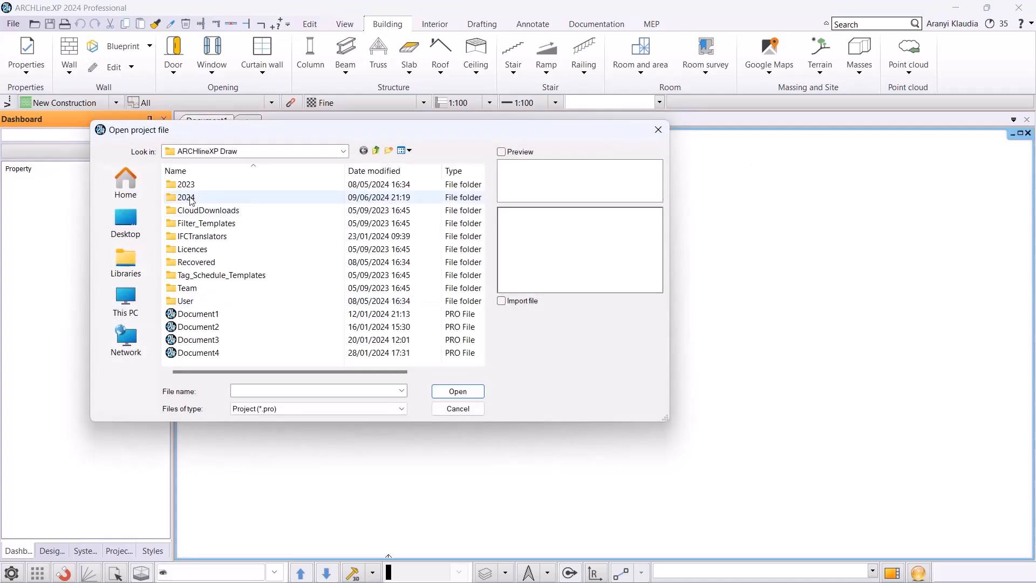
Open the project 1_eDesign_Shop_START from the 7_Rendering folder inside 2024, Workshop_Preliminary
{"action": "double_click", "coordinate": [186, 197]}
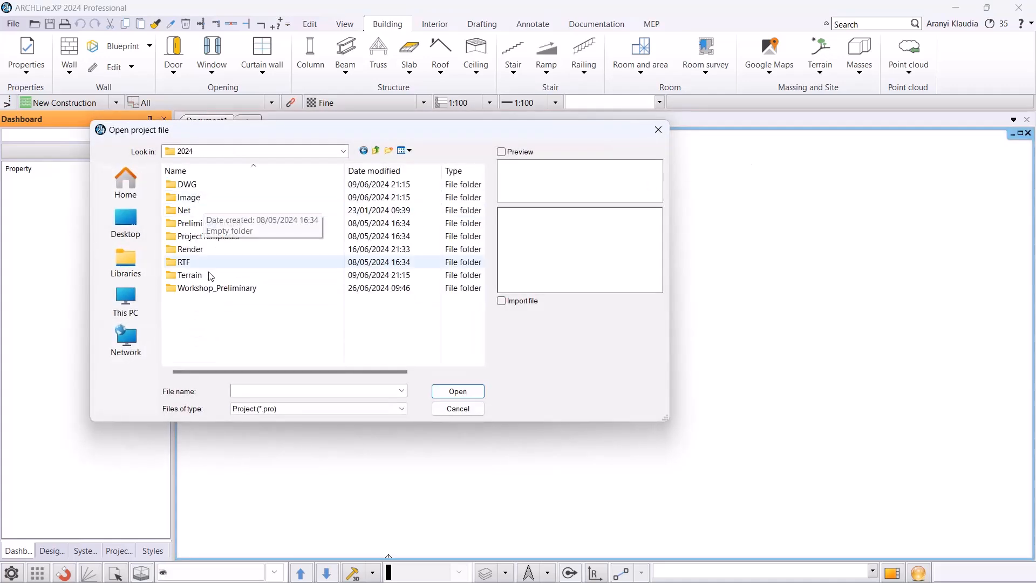
{"action": "double_click", "coordinate": [216, 288]}
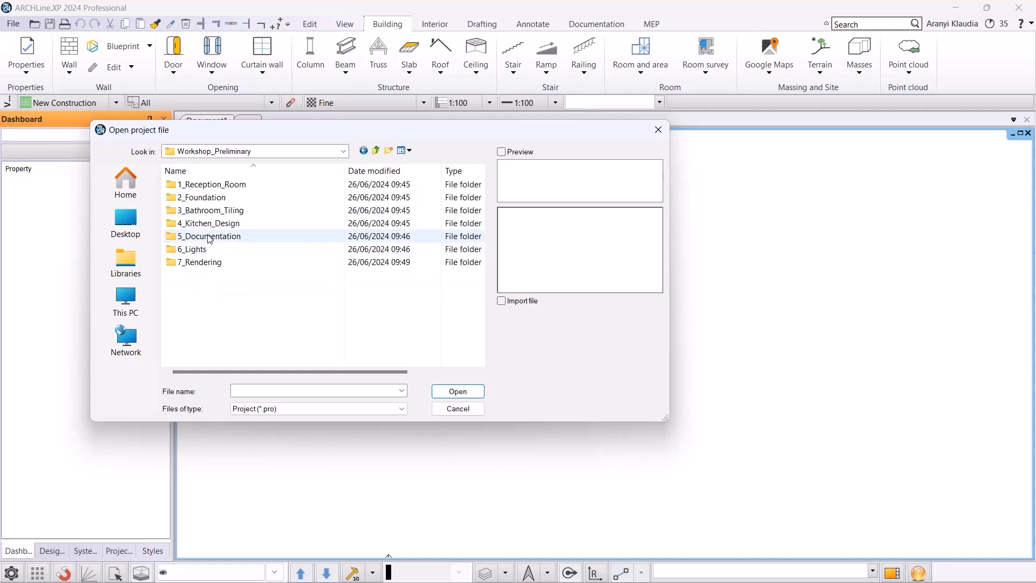
{"action": "double_click", "coordinate": [202, 263]}
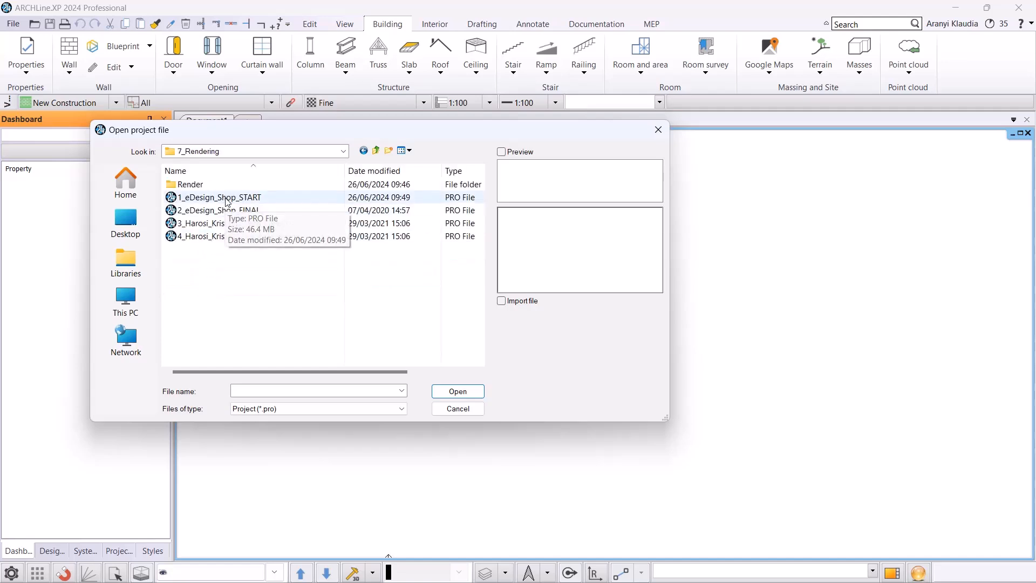
{"action": "left_click", "coordinate": [226, 197]}
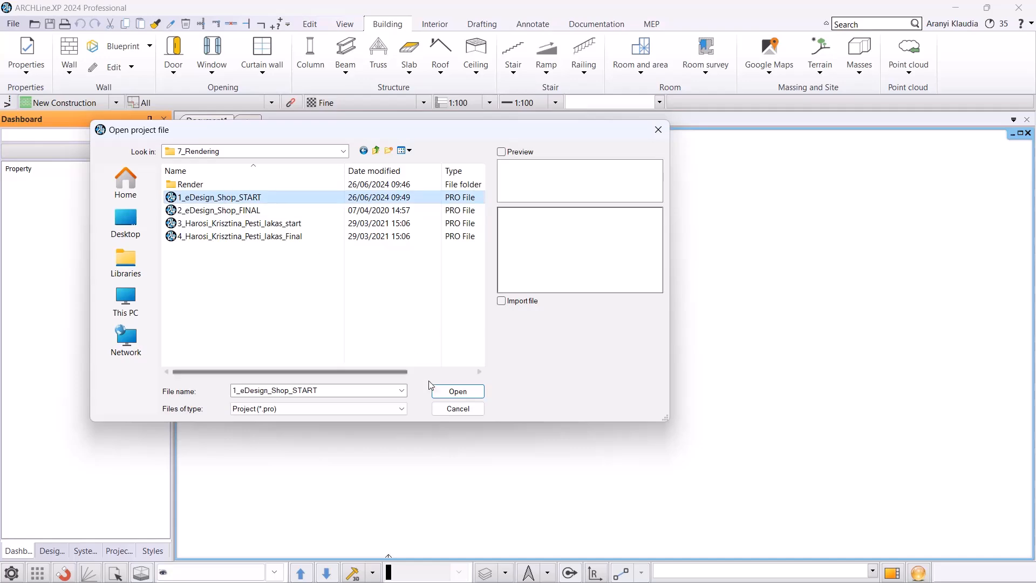
{"action": "left_click", "coordinate": [453, 392]}
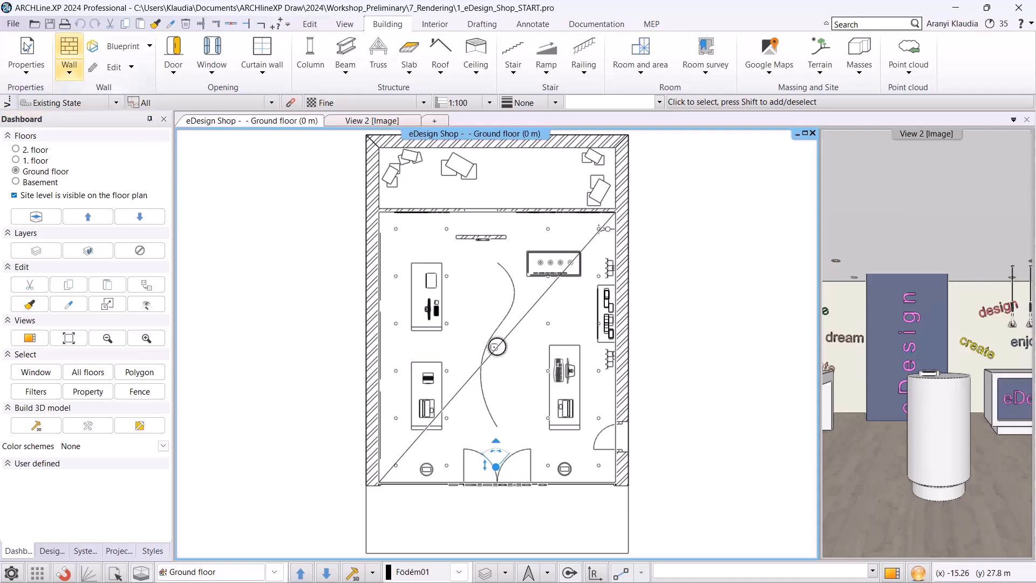
Save the project under the new name Rendering_AK in the 7_Rendering folder
{"action": "left_click", "coordinate": [13, 24]}
{"action": "left_click", "coordinate": [43, 118]}
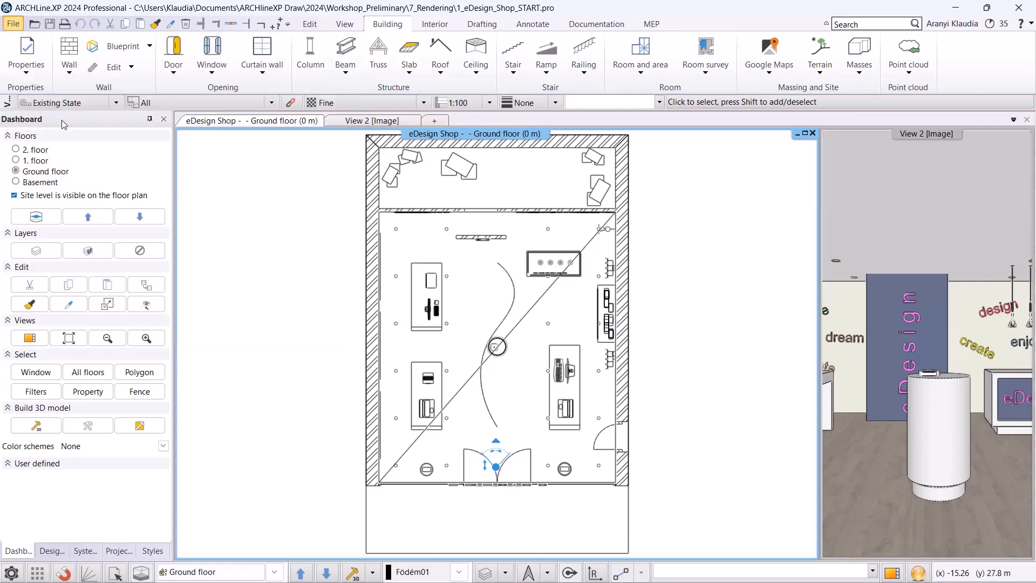
{"action": "left_click", "coordinate": [583, 462]}
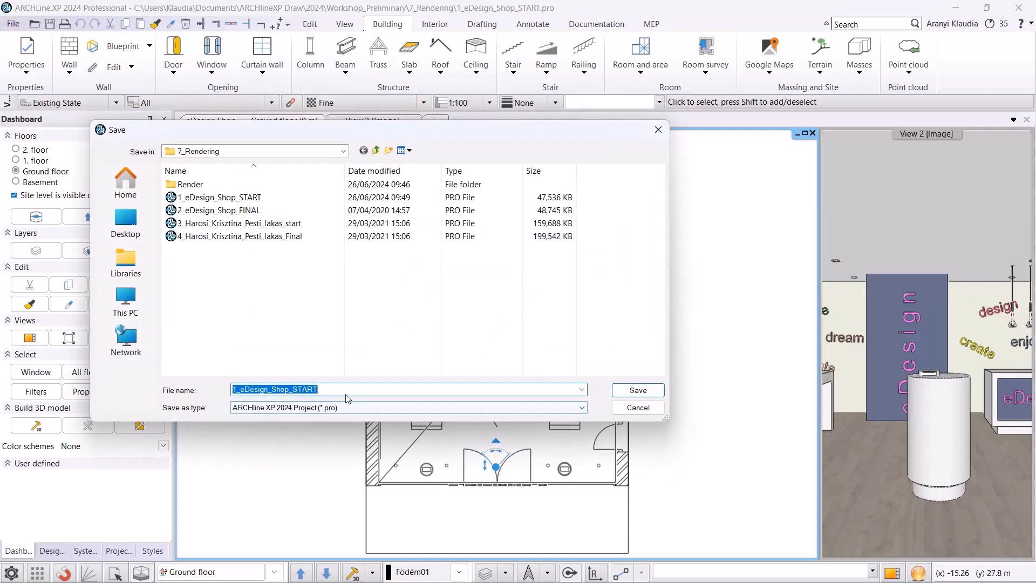
{"action": "type", "text": "Rendering_AK"}
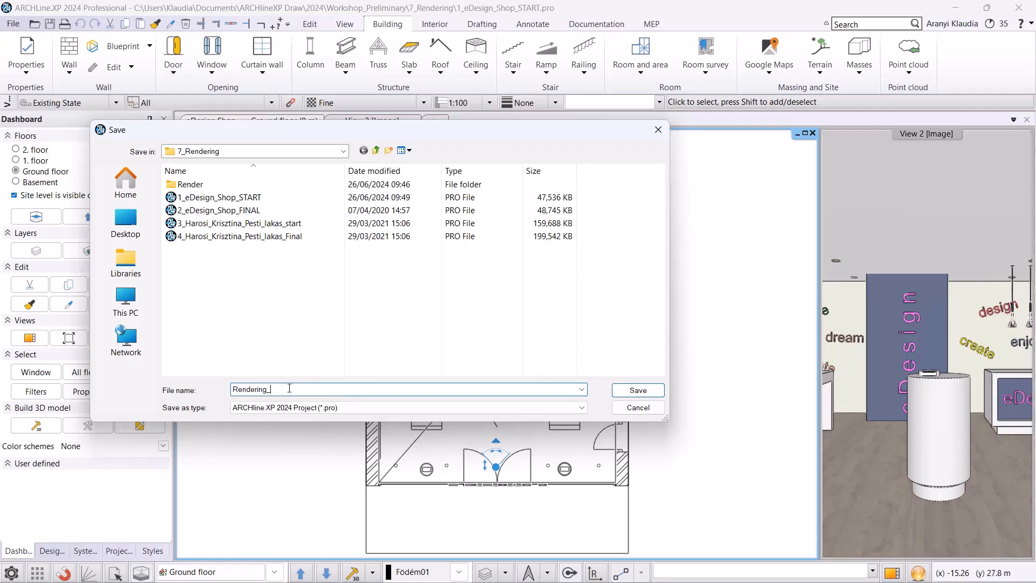
{"action": "left_click", "coordinate": [618, 392]}
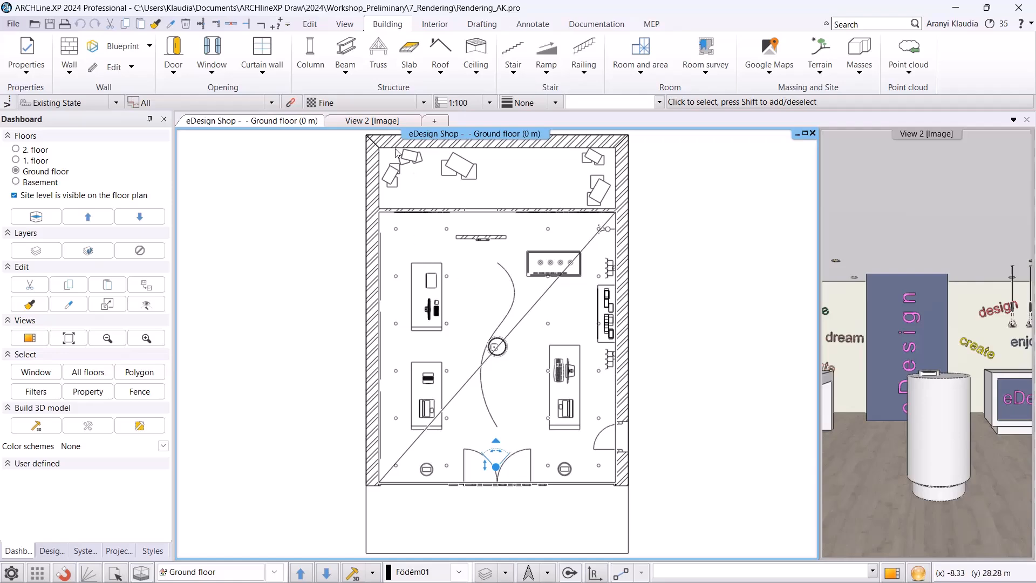
Switch to the 3D view and activate the saved perspective 01 Shop – 02
{"action": "left_click", "coordinate": [365, 121]}
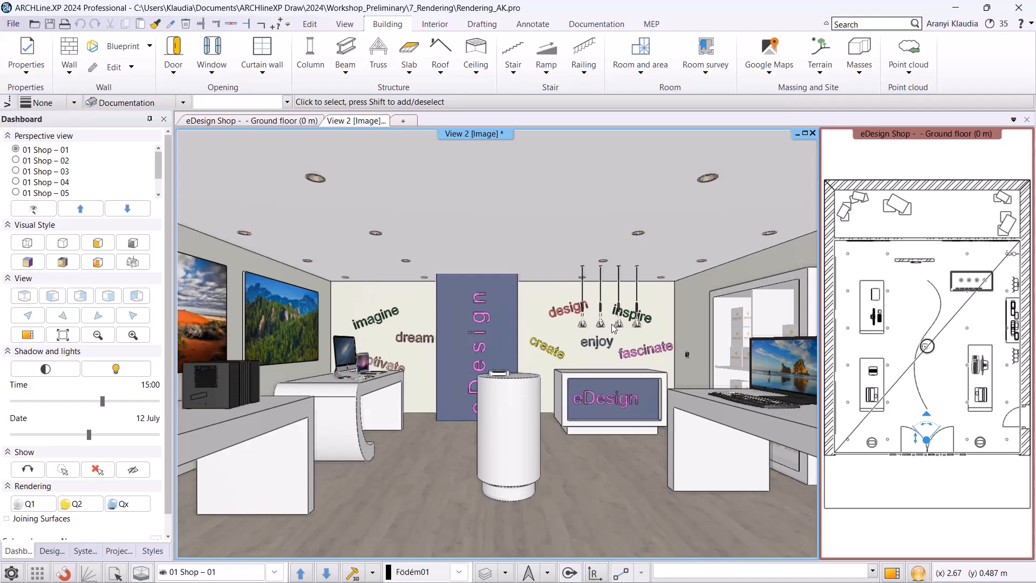
{"action": "left_click", "coordinate": [275, 572]}
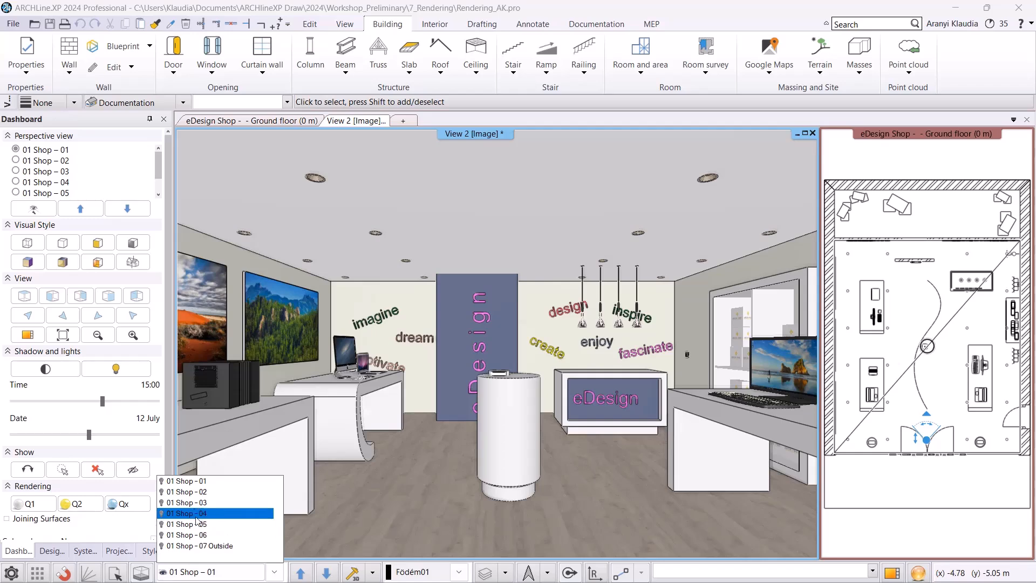
{"action": "left_click", "coordinate": [204, 492]}
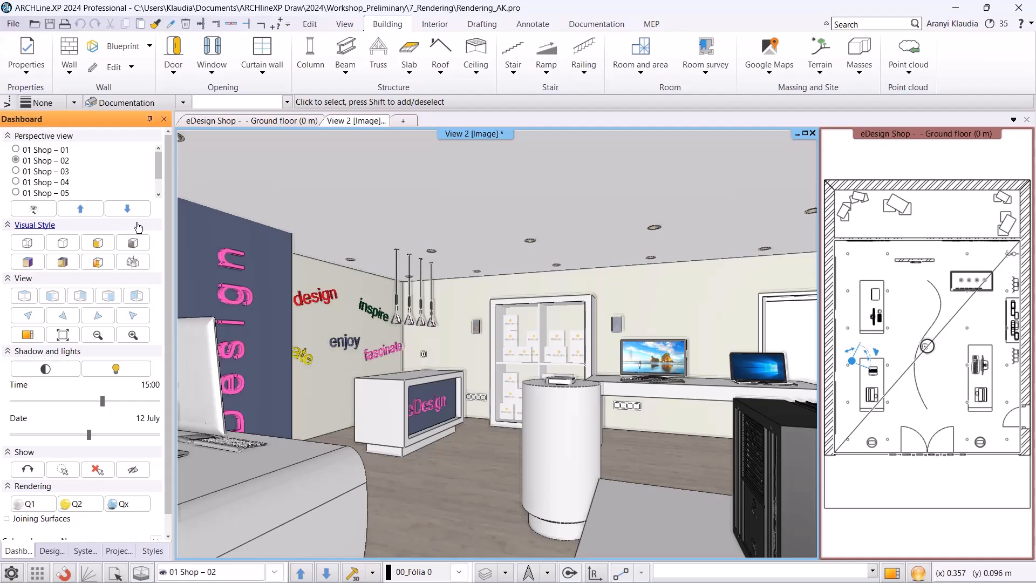
Try a different camera position over the floor plan in the perspective settings and apply the saved view 01 Shop – 05
{"action": "left_click", "coordinate": [205, 573]}
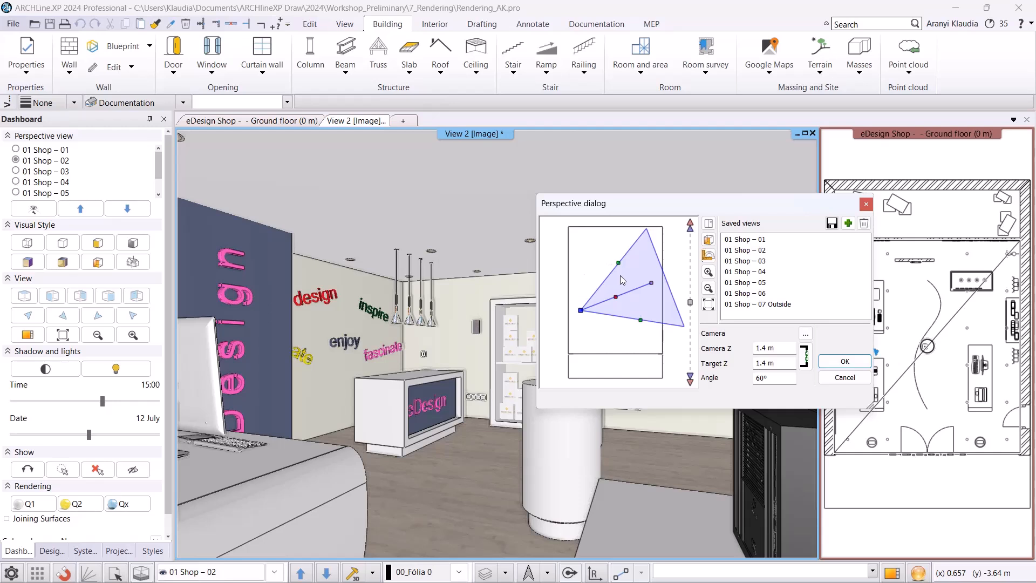
{"action": "left_click", "coordinate": [708, 259]}
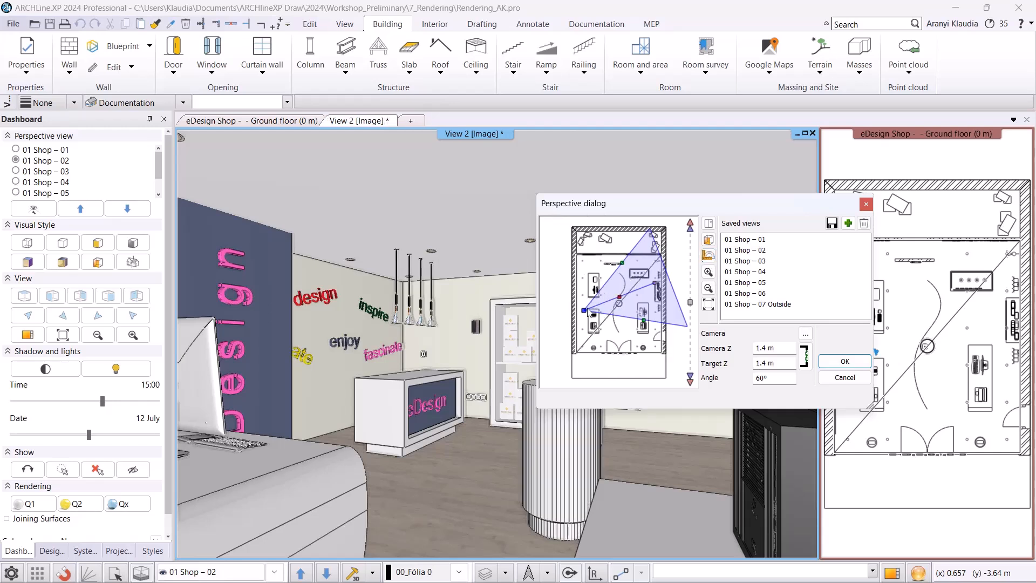
{"action": "left_click_drag", "start_coordinate": [586, 311], "coordinate": [593, 281]}
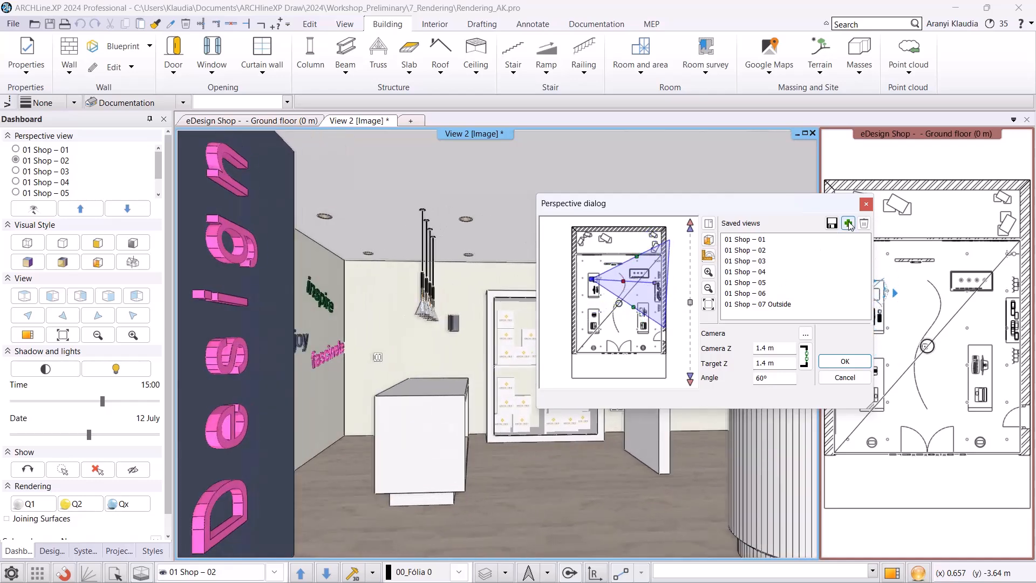
{"action": "left_click", "coordinate": [763, 282]}
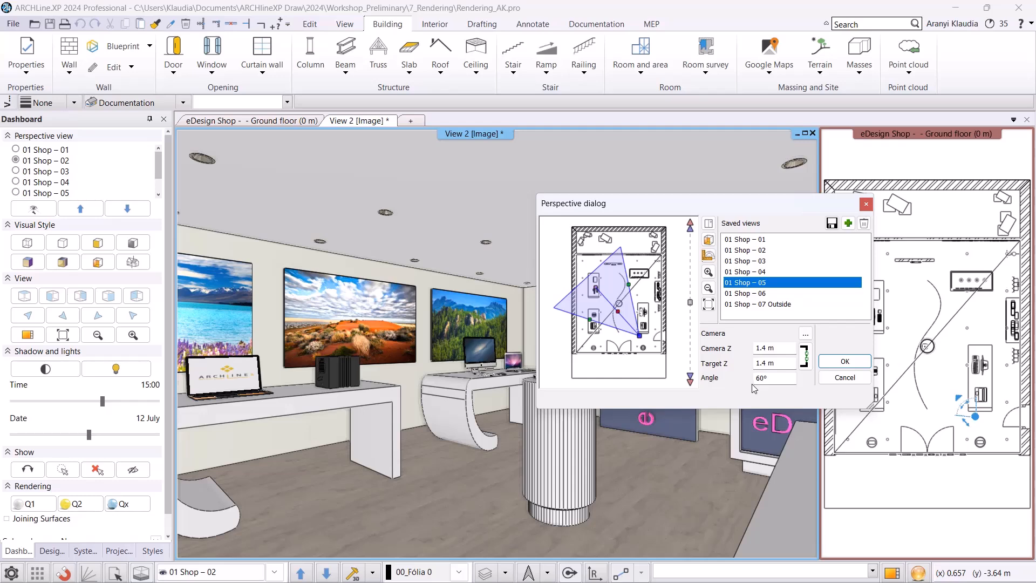
{"action": "left_click", "coordinate": [844, 361]}
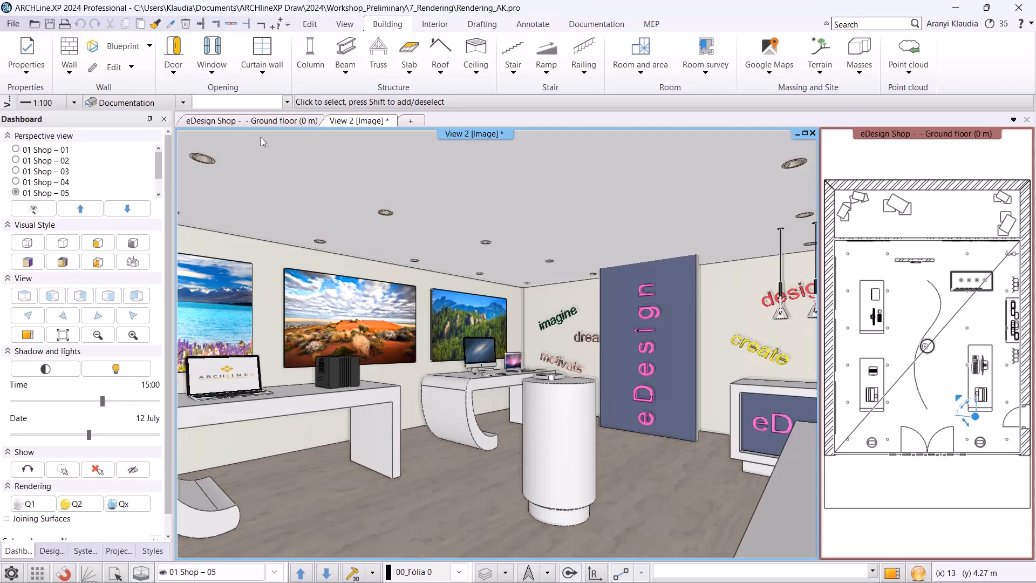
Review the project's layers with Layer Walk on the ground floor plan and leave without changing them
{"action": "left_click", "coordinate": [253, 121]}
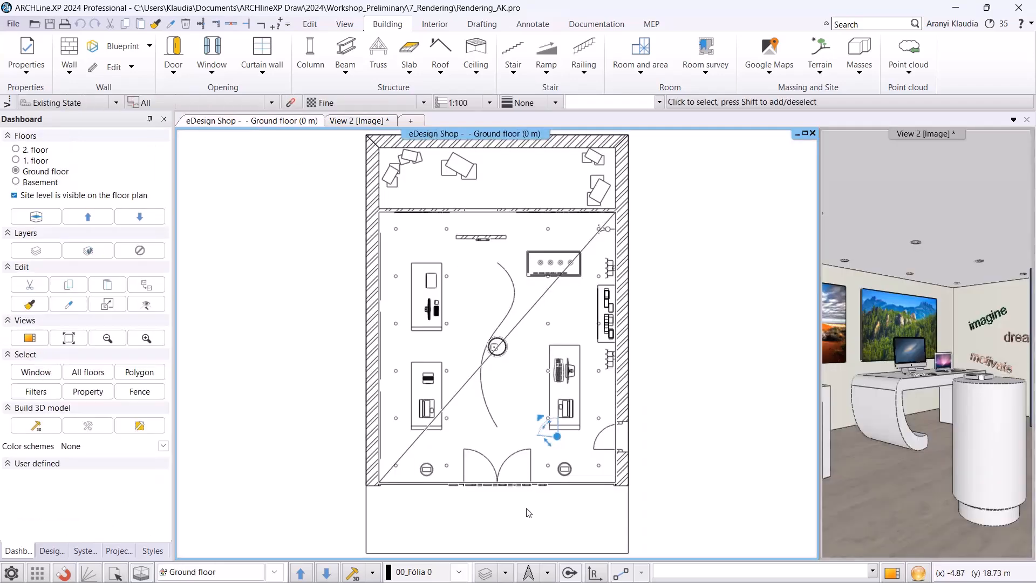
{"action": "left_click", "coordinate": [507, 574]}
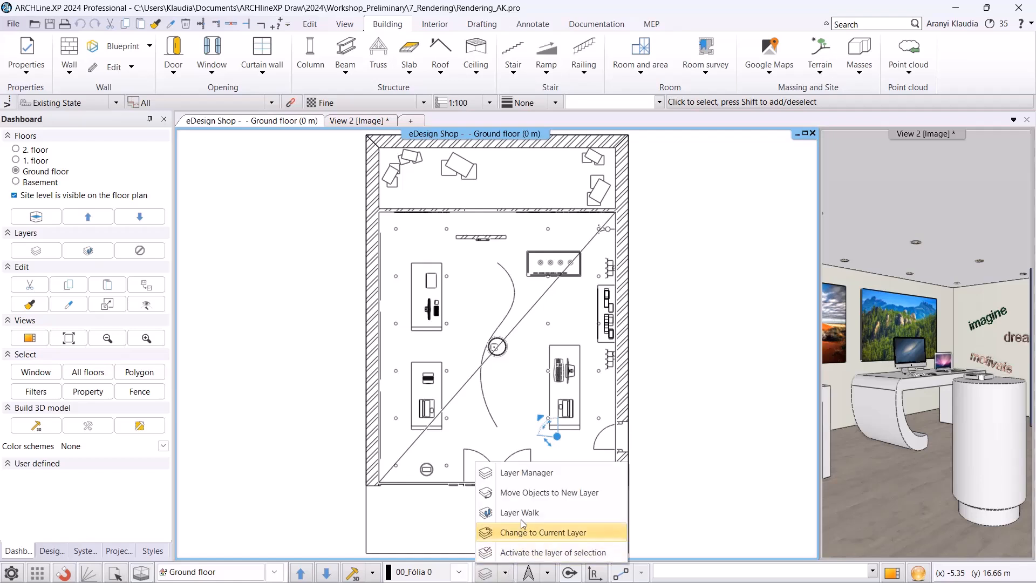
{"action": "left_click", "coordinate": [520, 512]}
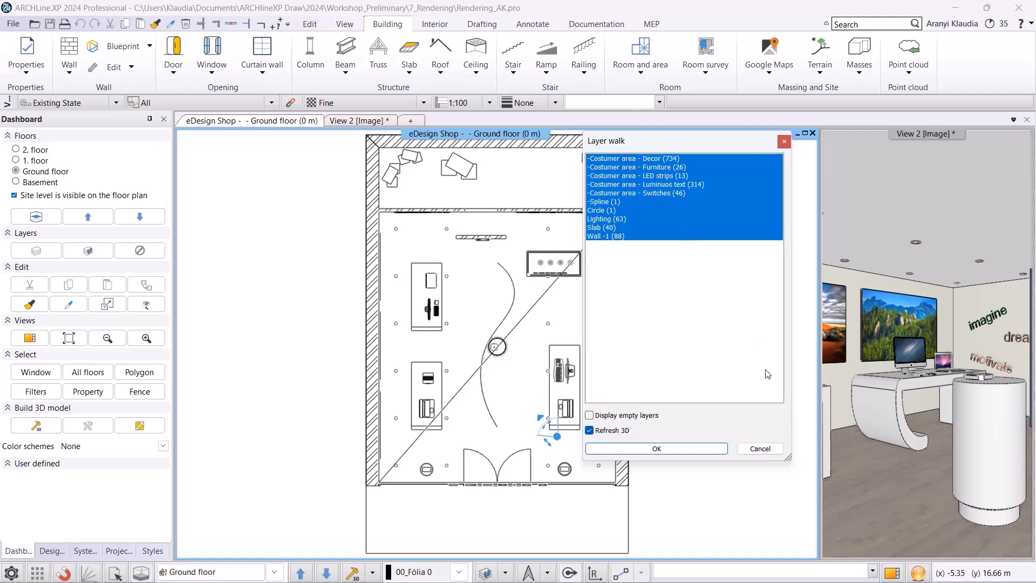
{"action": "left_click", "coordinate": [760, 449]}
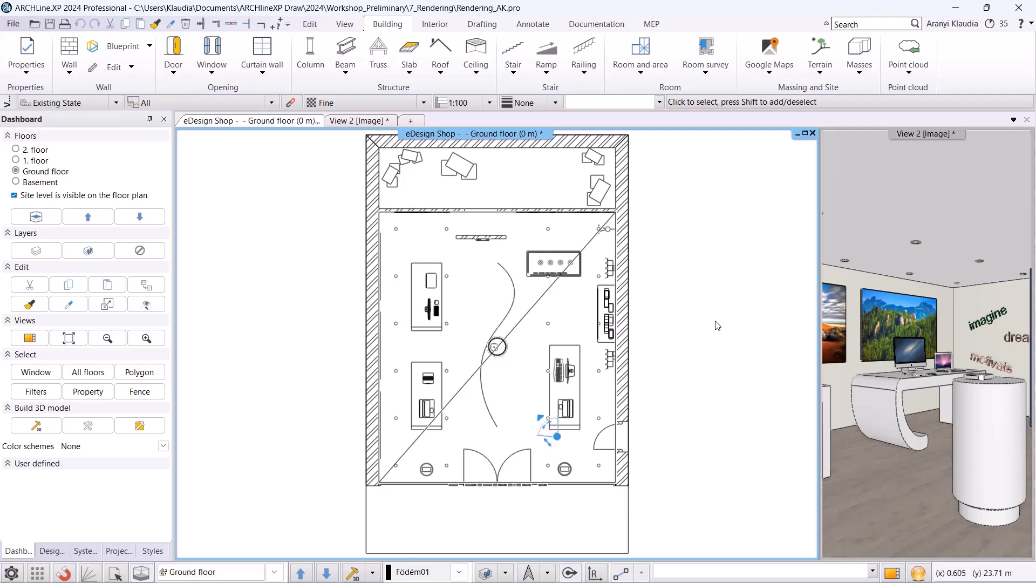
Check the 3D model's surface count in the Build 3D model settings and accept the Documentation level of geometry
{"action": "left_click", "coordinate": [373, 572]}
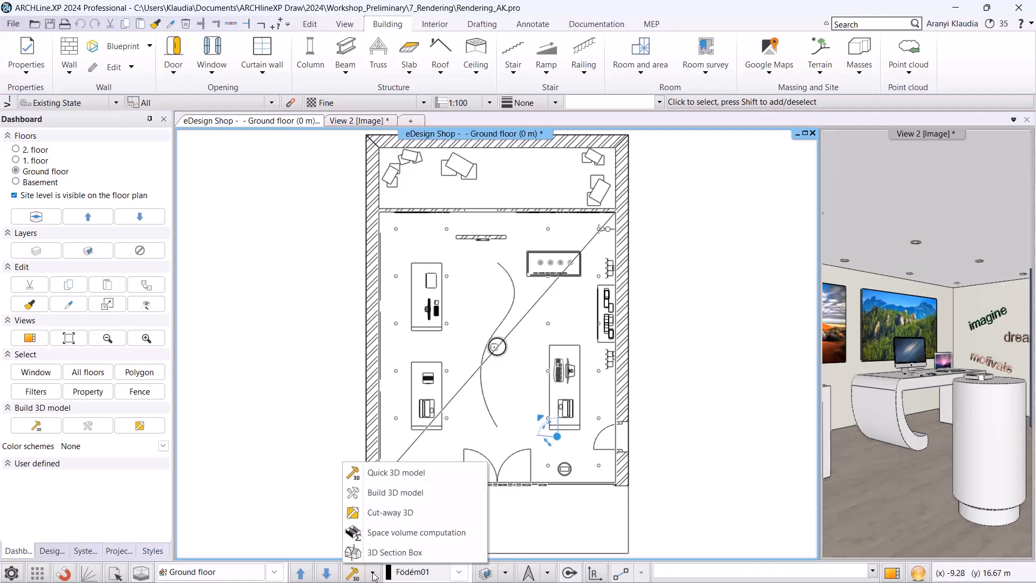
{"action": "left_click", "coordinate": [394, 501]}
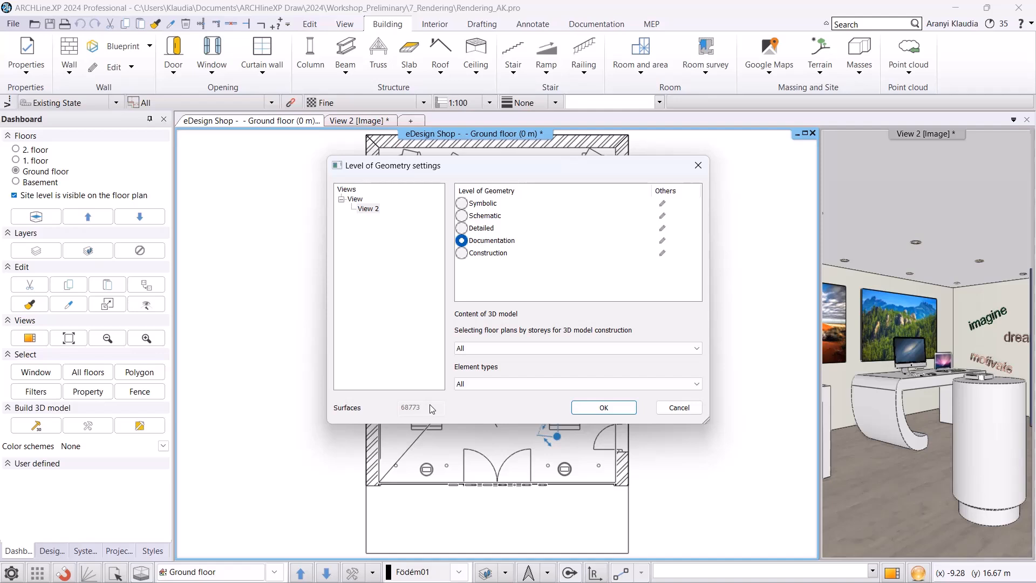
{"action": "left_click", "coordinate": [592, 409]}
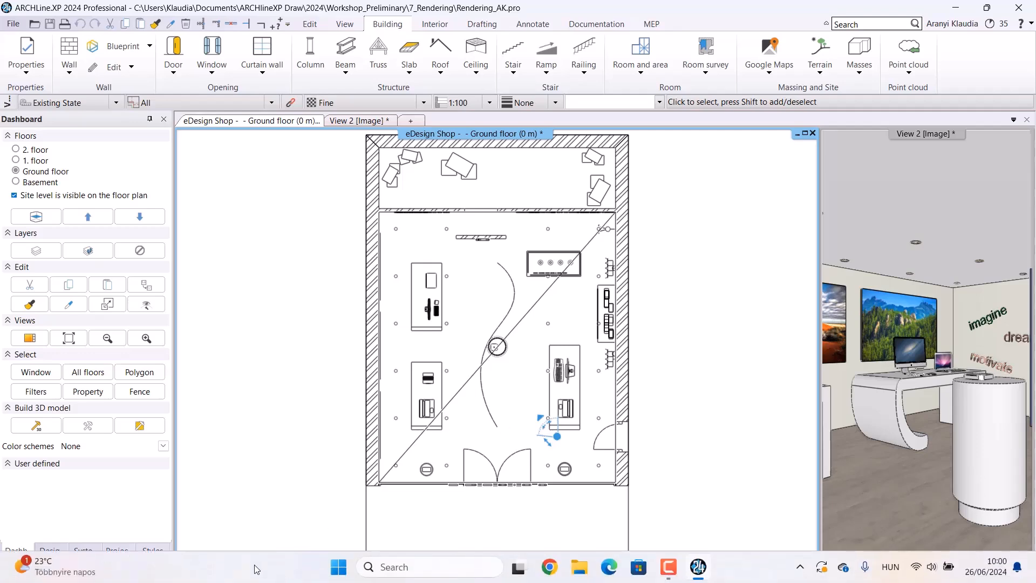
Run dxdiag from Windows search, check the computer's processor and memory in the DirectX Diagnostic Tool, and close it
{"action": "left_click", "coordinate": [397, 568]}
{"action": "type", "text": "dxdiag"}
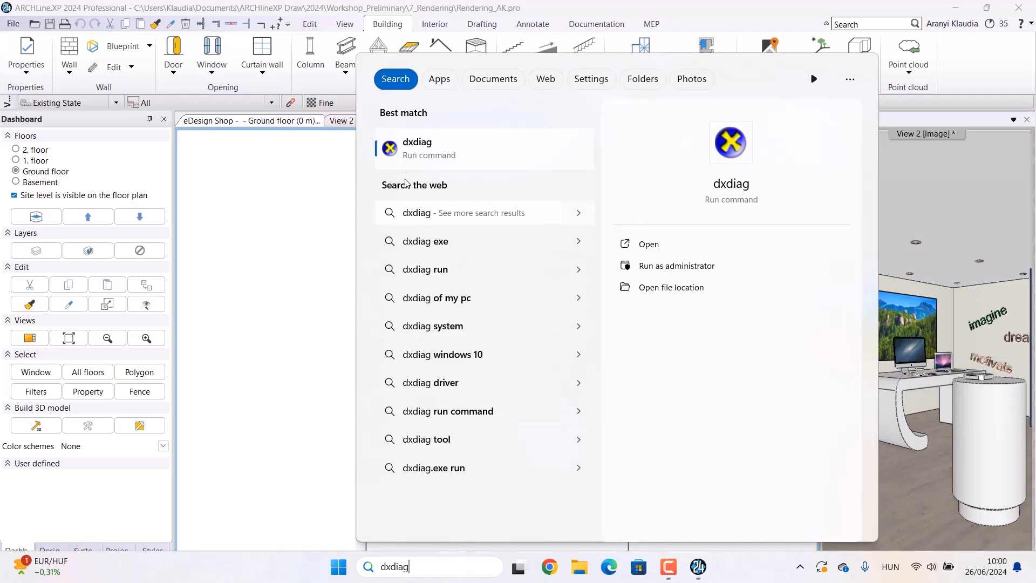
{"action": "key", "text": "Return"}
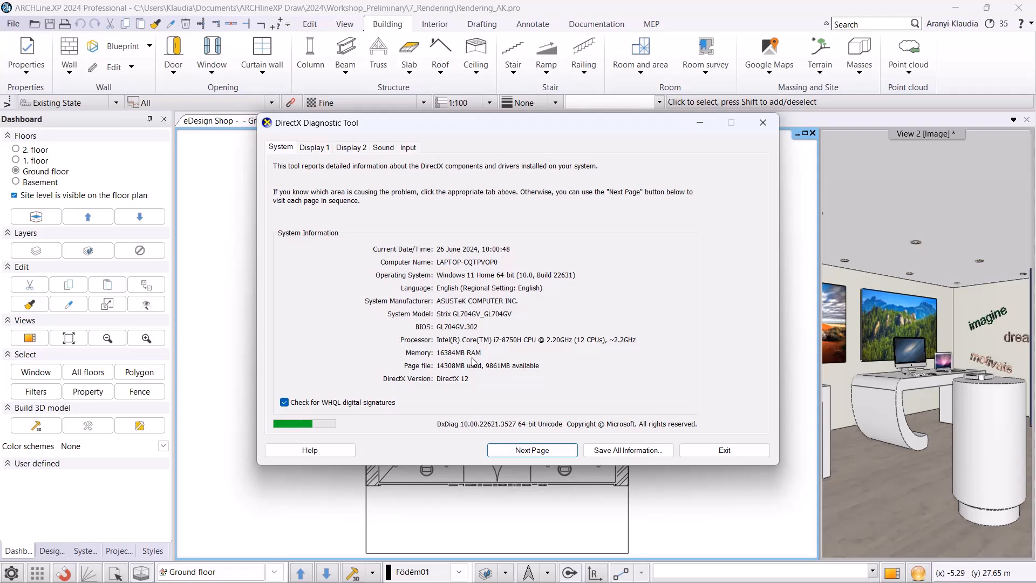
{"action": "left_click", "coordinate": [762, 124]}
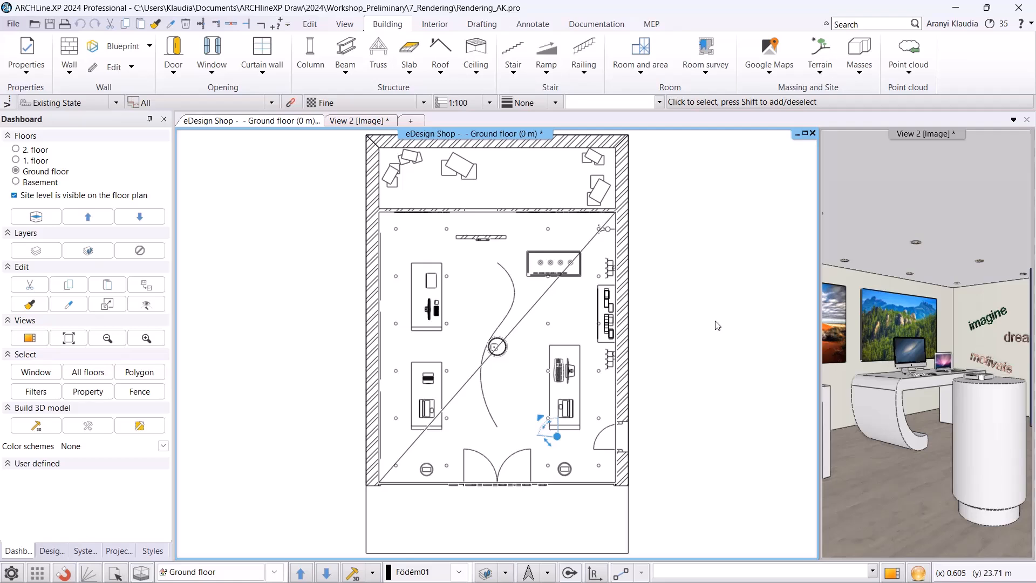
Use Layer Walk to switch off every layer except Slab and Wall -1, with the 3D view refreshed
{"action": "left_click", "coordinate": [505, 572]}
{"action": "left_click", "coordinate": [545, 516]}
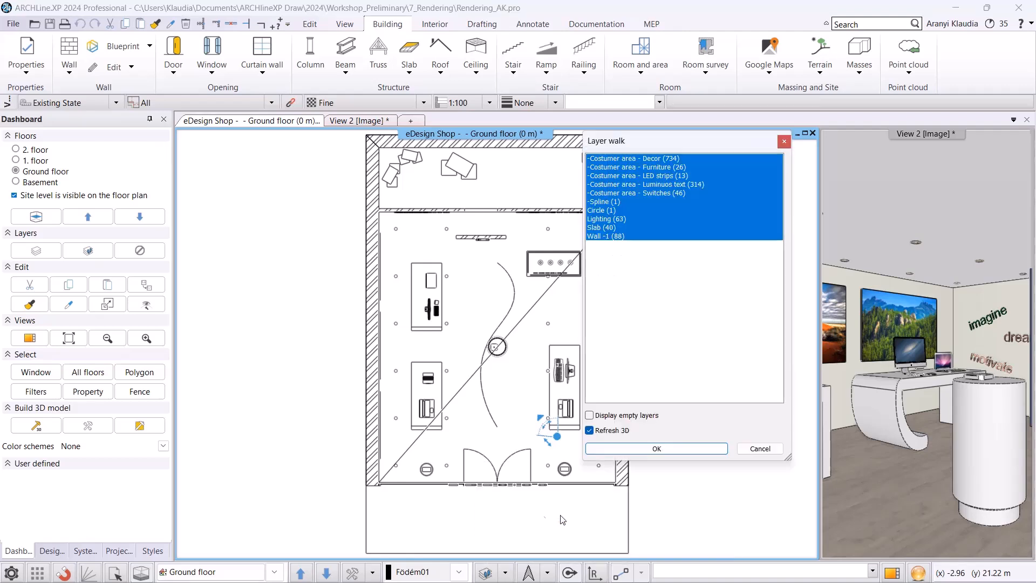
{"action": "left_click", "coordinate": [648, 161]}
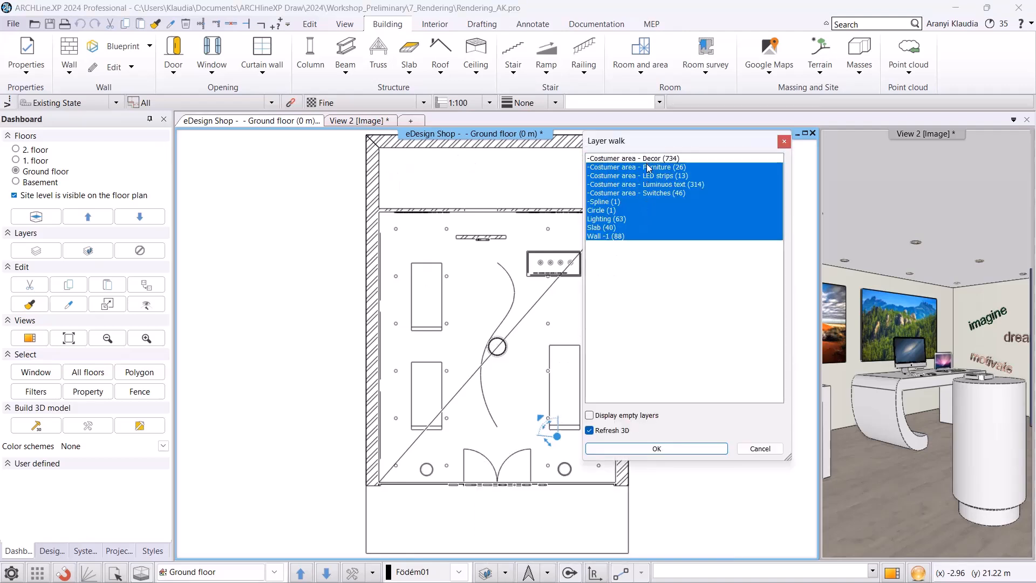
{"action": "left_click", "coordinate": [648, 167]}
{"action": "left_click", "coordinate": [648, 176]}
{"action": "left_click", "coordinate": [649, 185]}
{"action": "left_click", "coordinate": [647, 193]}
{"action": "left_click", "coordinate": [606, 202]}
{"action": "left_click", "coordinate": [607, 210]}
{"action": "left_click", "coordinate": [615, 219]}
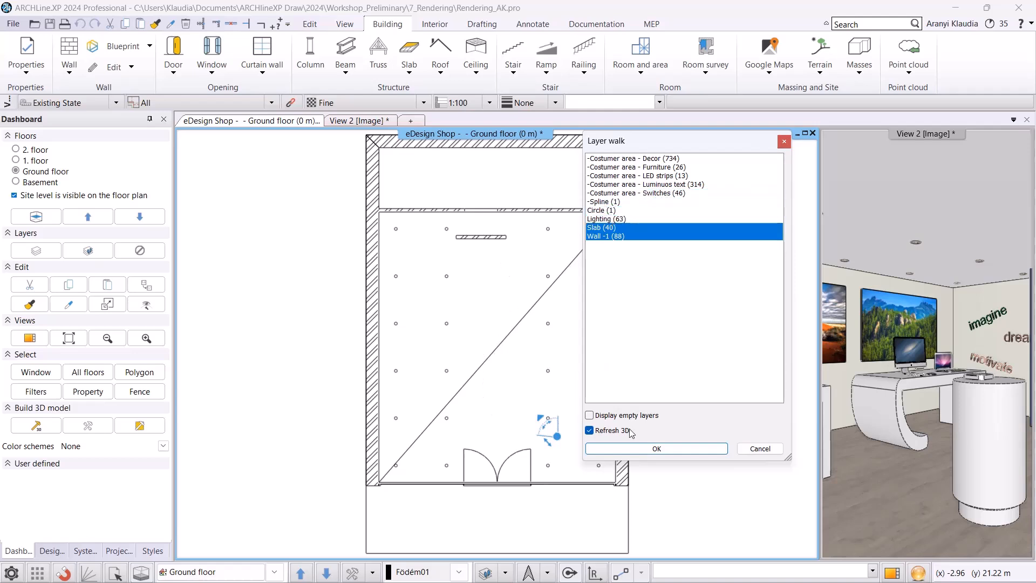
{"action": "left_click", "coordinate": [686, 449]}
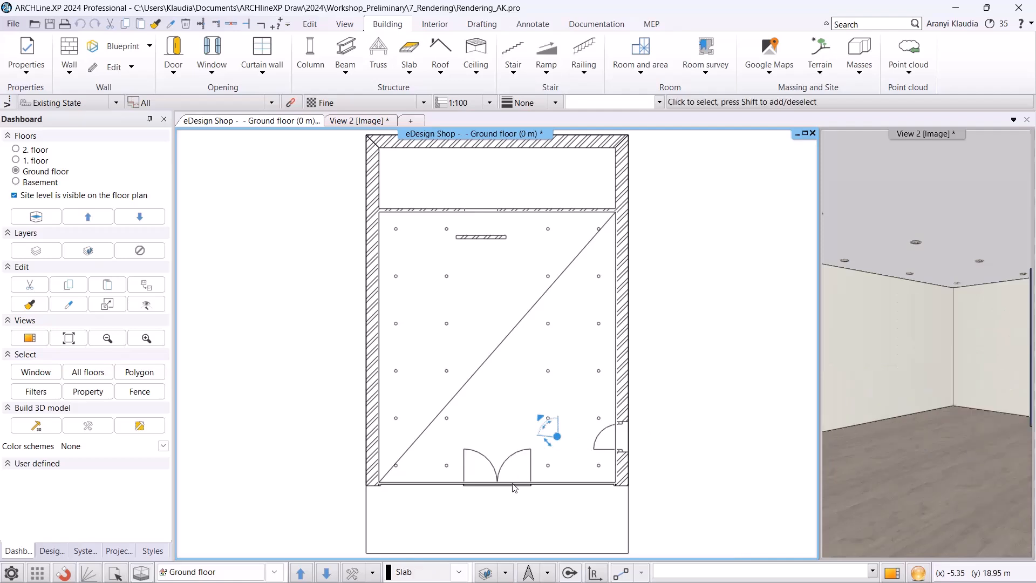
Check the surface count of the slab-and-wall model in the Build 3D model settings and show it in View 2
{"action": "left_click", "coordinate": [373, 572]}
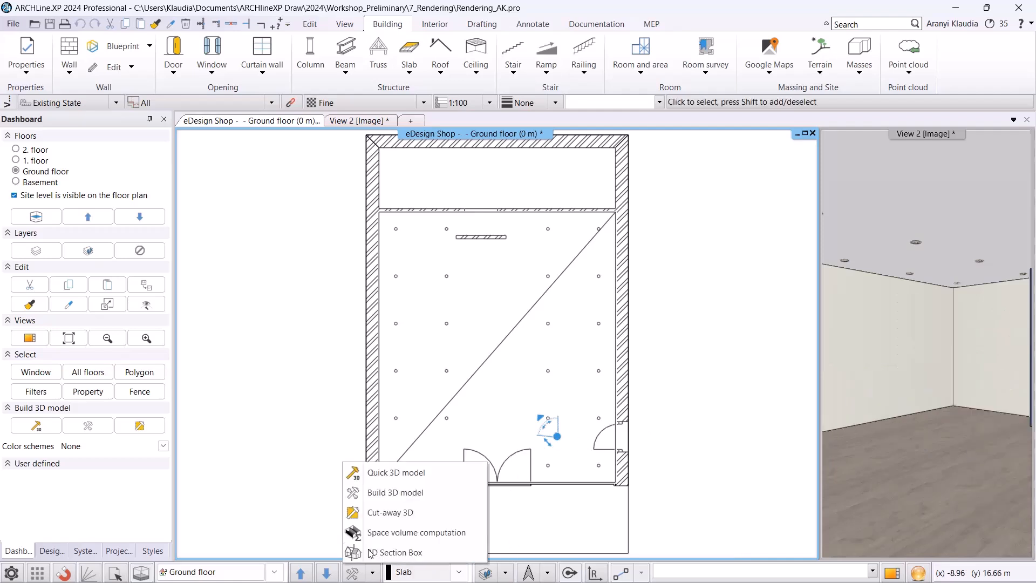
{"action": "left_click", "coordinate": [400, 492]}
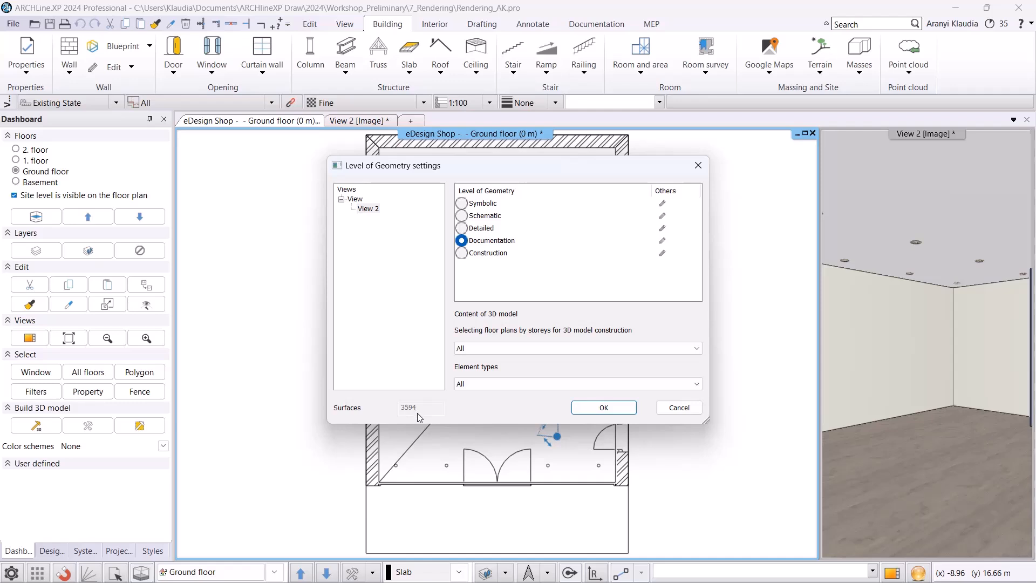
{"action": "left_click", "coordinate": [590, 409]}
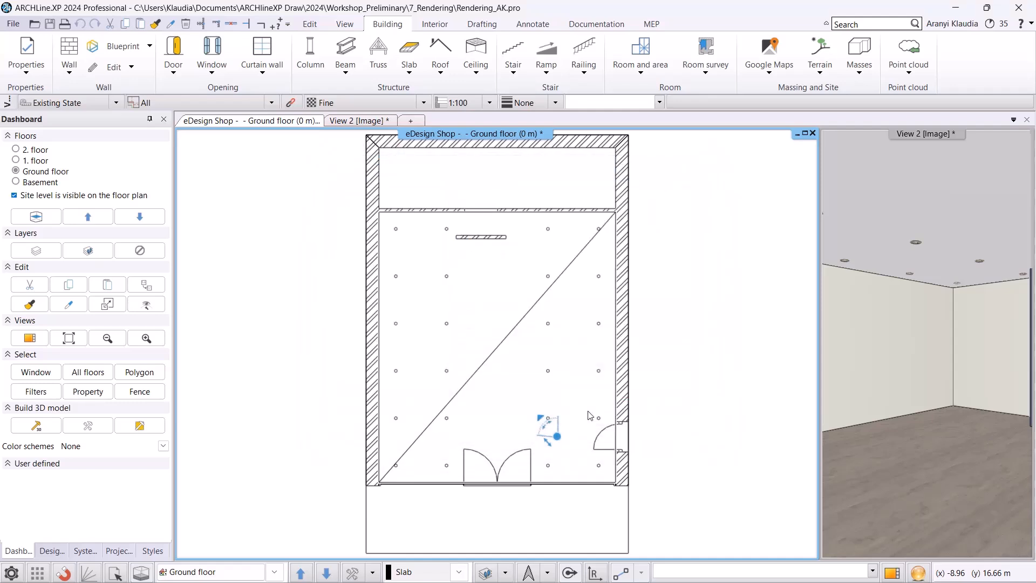
{"action": "left_click", "coordinate": [379, 122]}
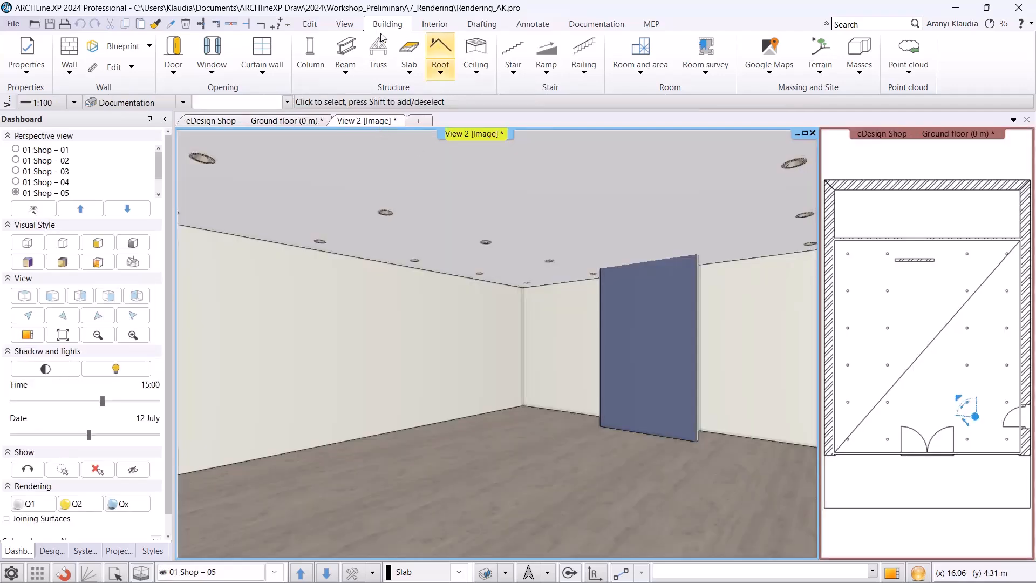
Open the sun position settings and set the project location to Budapest
{"action": "left_click", "coordinate": [345, 24]}
{"action": "left_click", "coordinate": [577, 76]}
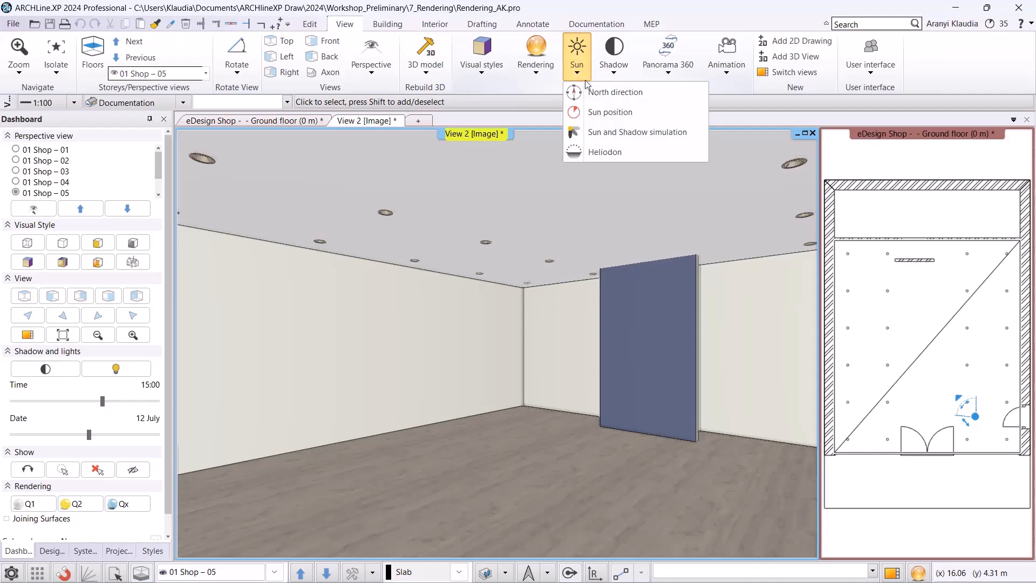
{"action": "left_click", "coordinate": [613, 111]}
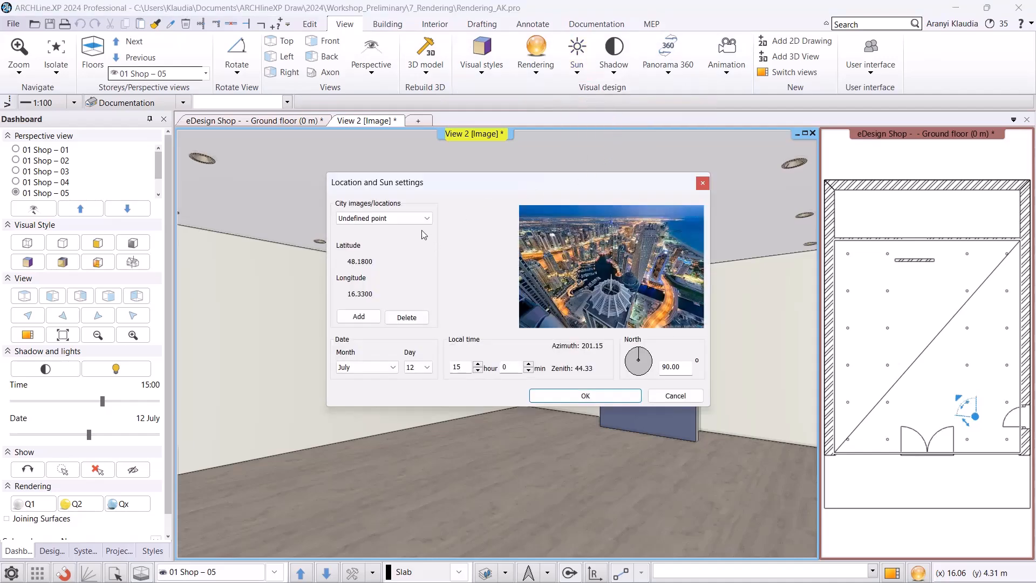
{"action": "left_click", "coordinate": [382, 224]}
{"action": "key", "text": "h"}
{"action": "left_click_drag", "start_coordinate": [427, 426], "coordinate": [438, 316]}
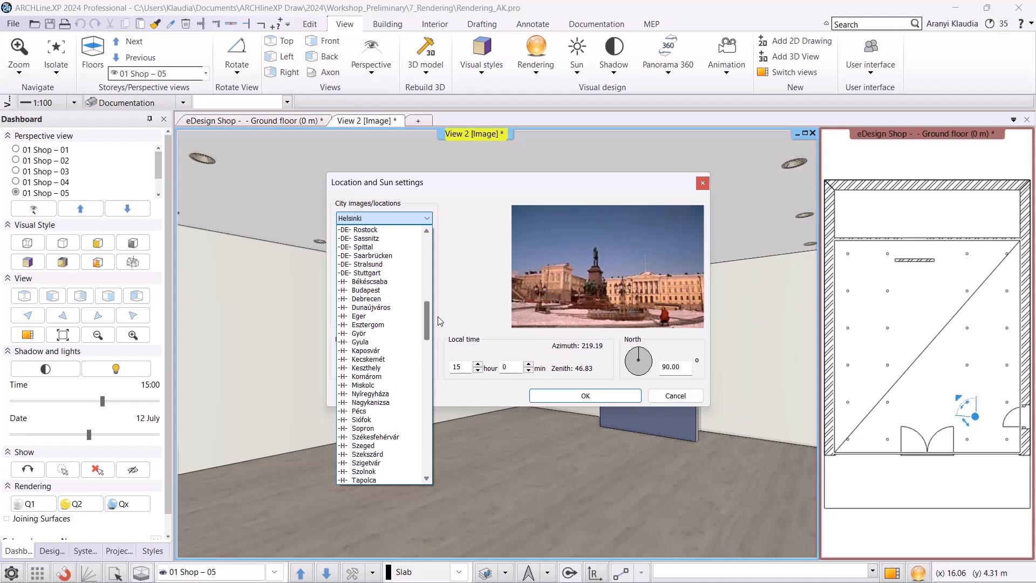
{"action": "left_click", "coordinate": [391, 290]}
Set the sun date to 7 October at 13:00 with north at 90°, and accept the location and sun settings
{"action": "left_click", "coordinate": [395, 368]}
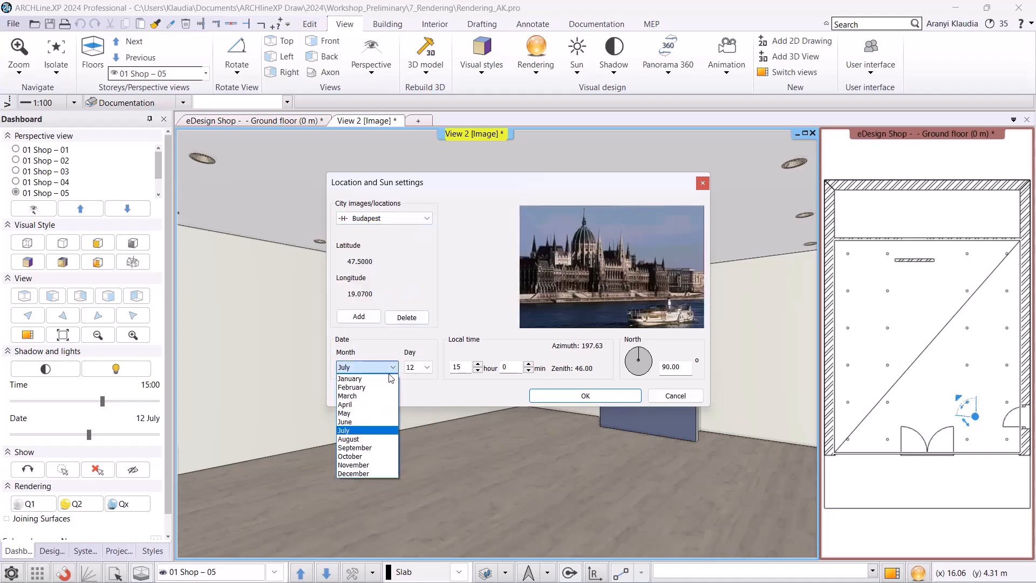
{"action": "left_click", "coordinate": [367, 459]}
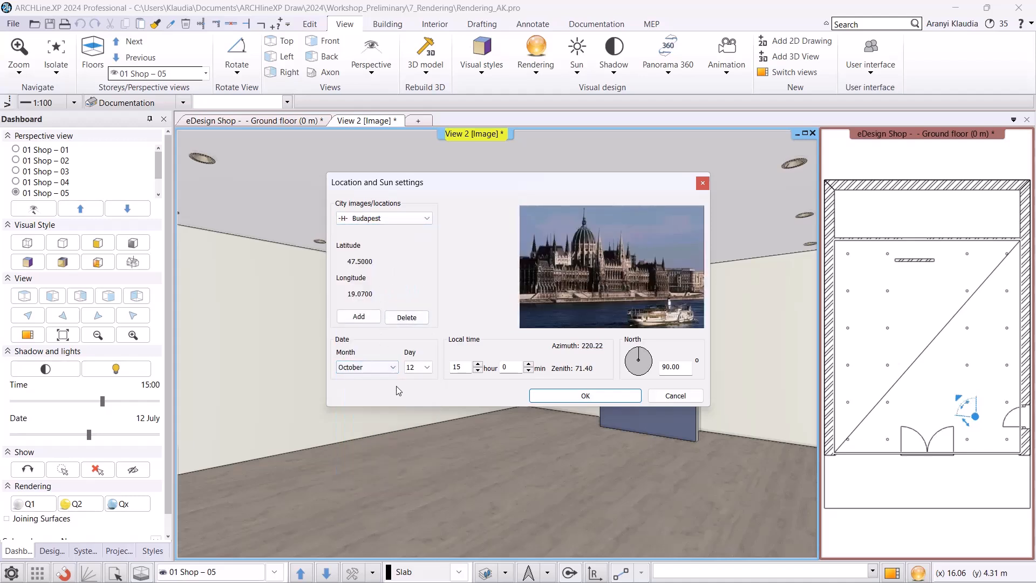
{"action": "left_click", "coordinate": [418, 367]}
{"action": "left_click", "coordinate": [414, 149]}
{"action": "left_click", "coordinate": [478, 371]}
{"action": "left_click", "coordinate": [477, 370]}
{"action": "mouse_move", "coordinate": [641, 354]}
{"action": "left_mouse_down"}
{"action": "mouse_move", "coordinate": [636, 370]}
{"action": "mouse_move", "coordinate": [648, 345]}
{"action": "mouse_move", "coordinate": [638, 342]}
{"action": "left_mouse_up"}
{"action": "left_click_drag", "start_coordinate": [681, 369], "coordinate": [651, 369]}
{"action": "type", "text": "90"}
{"action": "left_click", "coordinate": [604, 397]}
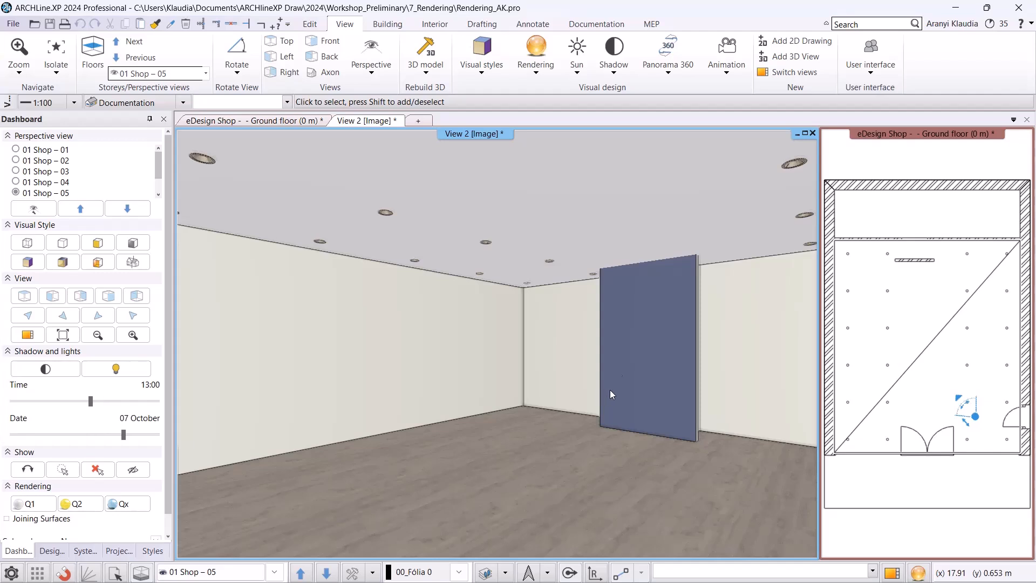
Switch the sun shadows on in the 3D view to examine the daylight entering the room, and switch them off again
{"action": "left_click", "coordinate": [620, 79]}
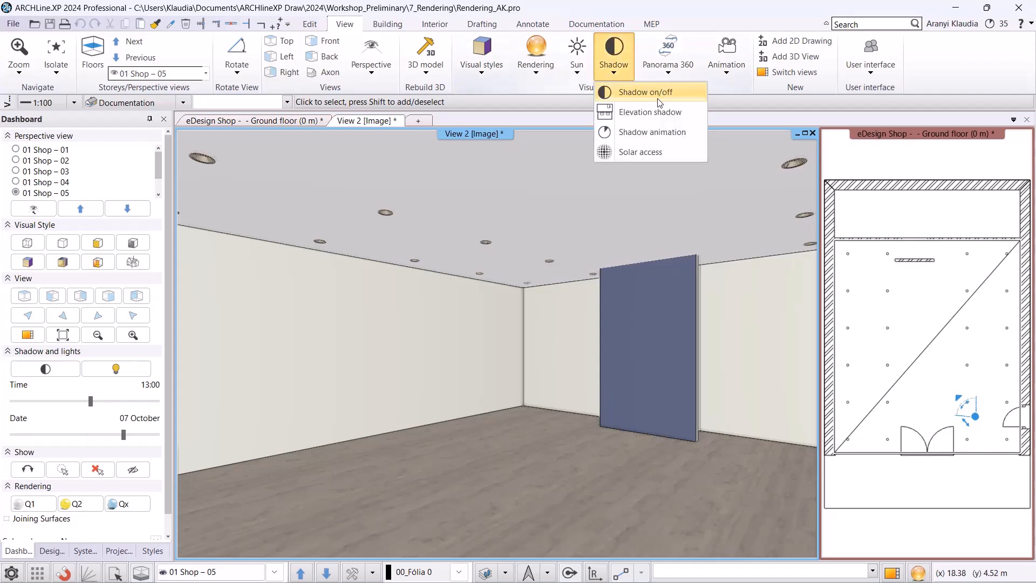
{"action": "left_click", "coordinate": [643, 92]}
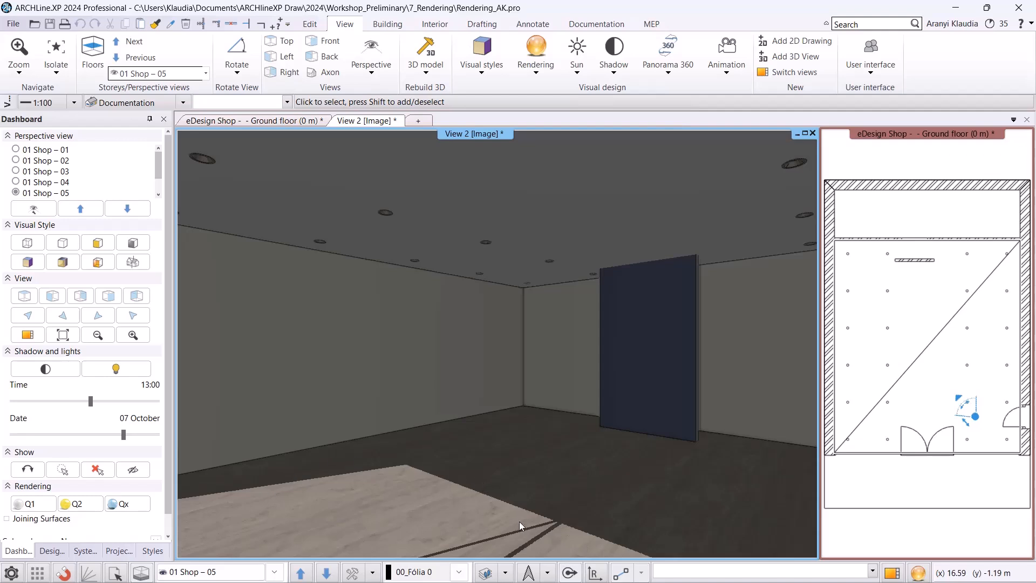
{"action": "left_click", "coordinate": [42, 366]}
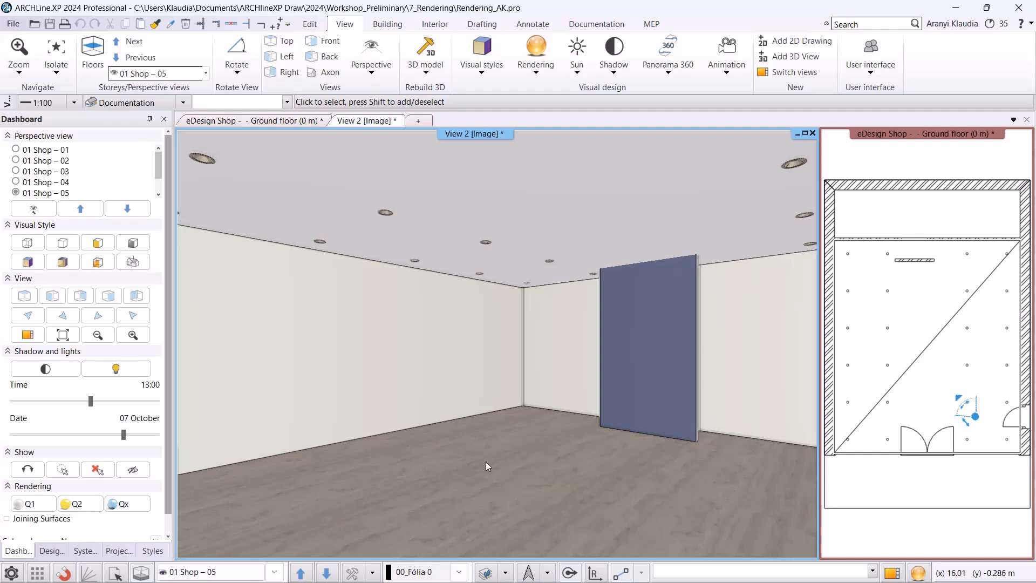
Open the standalone realtime draft rendering settings, suppressing the information dialog, and choose the 854x480 (Widescreen 16:9) resolution
{"action": "left_click", "coordinate": [920, 574]}
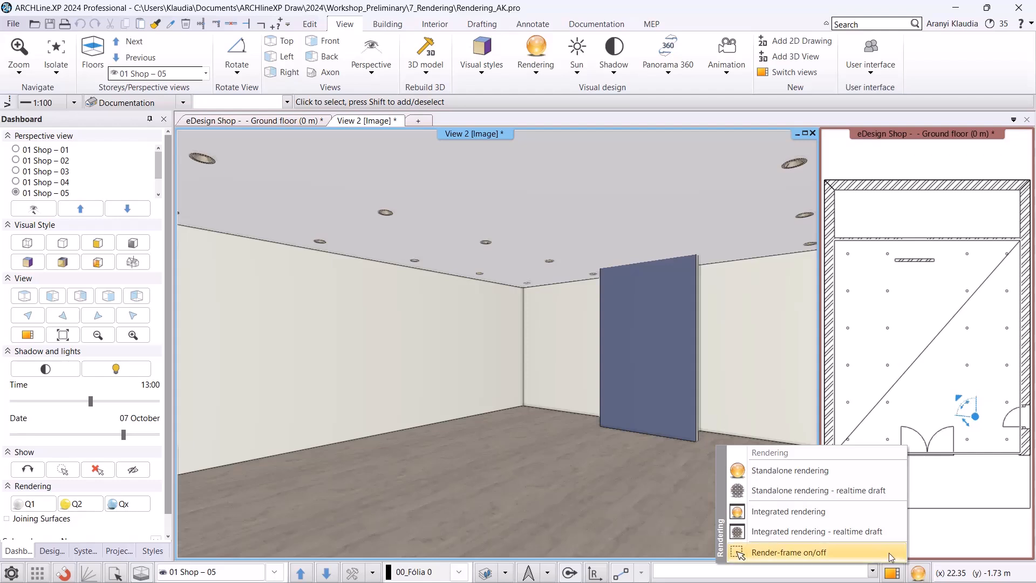
{"action": "left_click", "coordinate": [797, 496]}
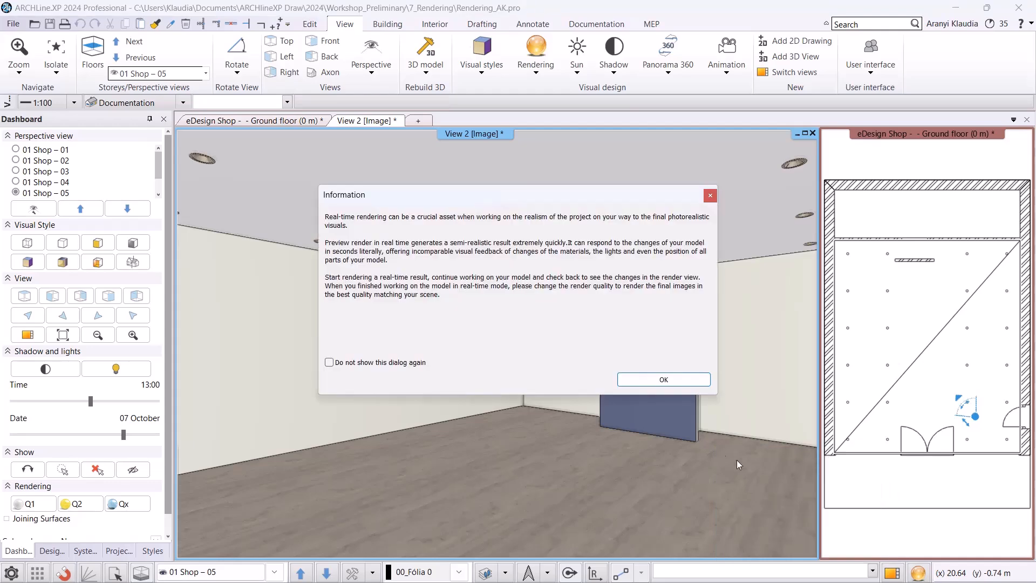
{"action": "left_click", "coordinate": [393, 363]}
{"action": "left_click", "coordinate": [622, 381]}
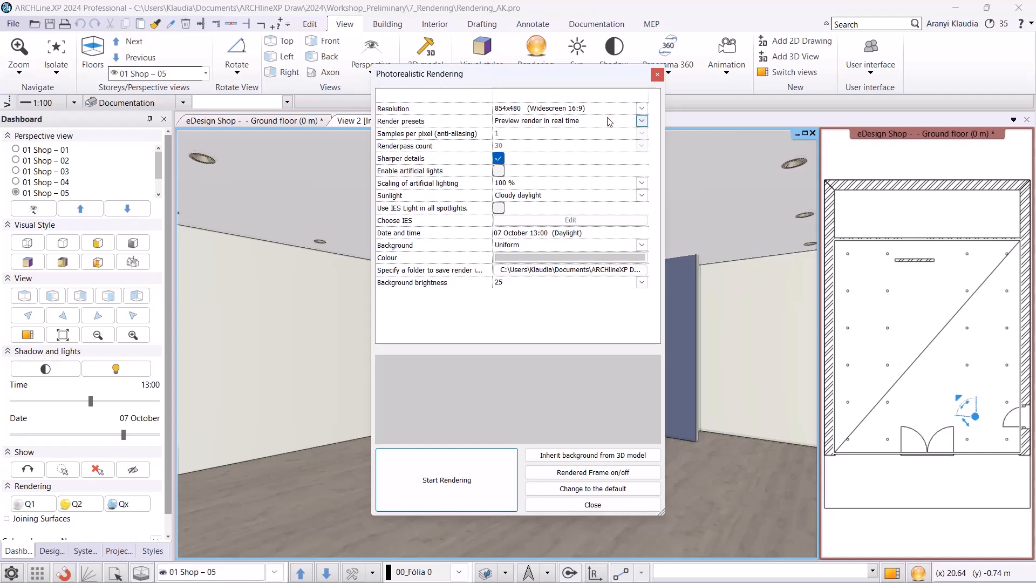
{"action": "left_click", "coordinate": [521, 111]}
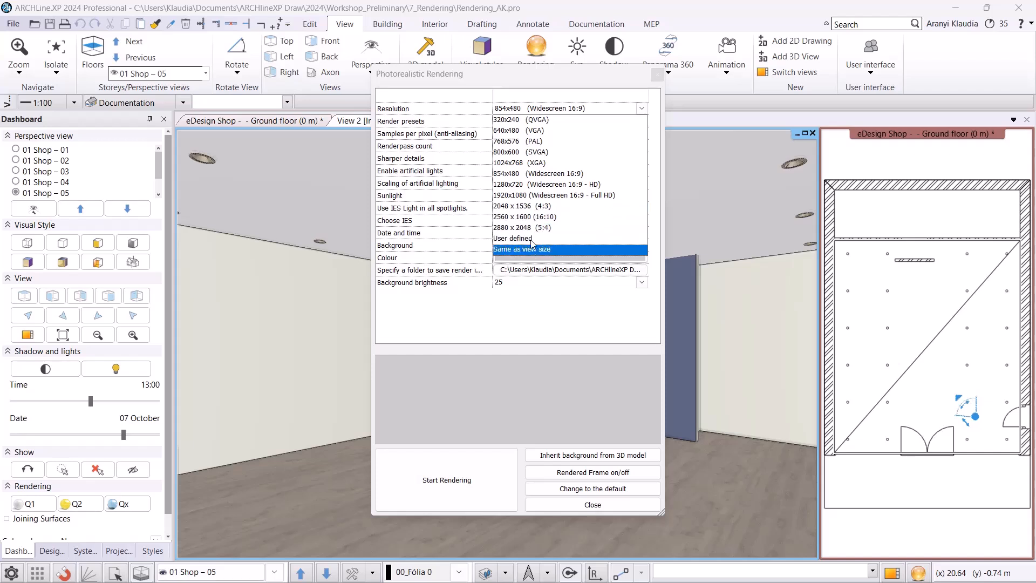
{"action": "left_click", "coordinate": [534, 178]}
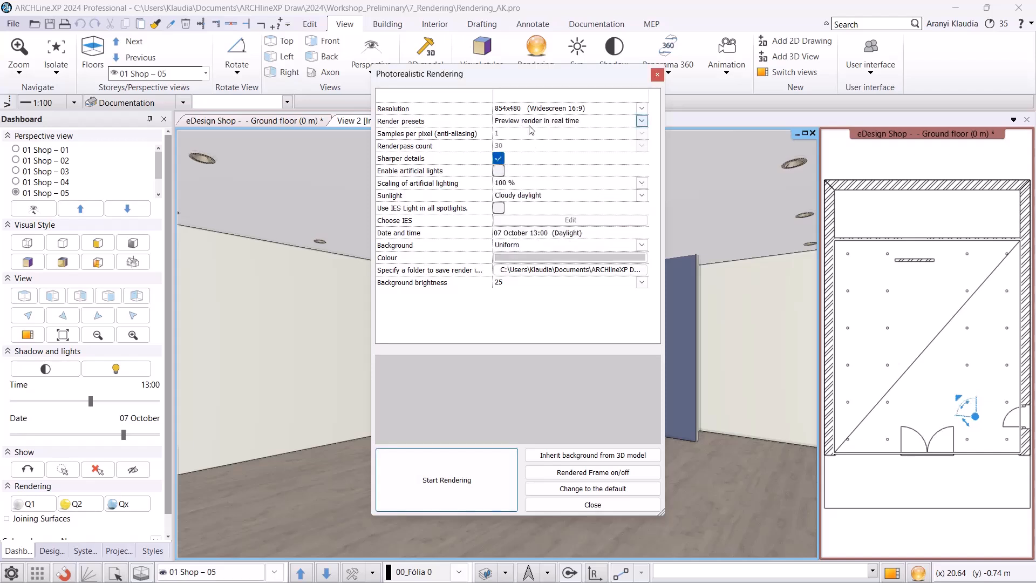
Choose the Qx - Custom settings render preset with 10 samples per pixel for anti-aliasing
{"action": "left_click", "coordinate": [532, 124]}
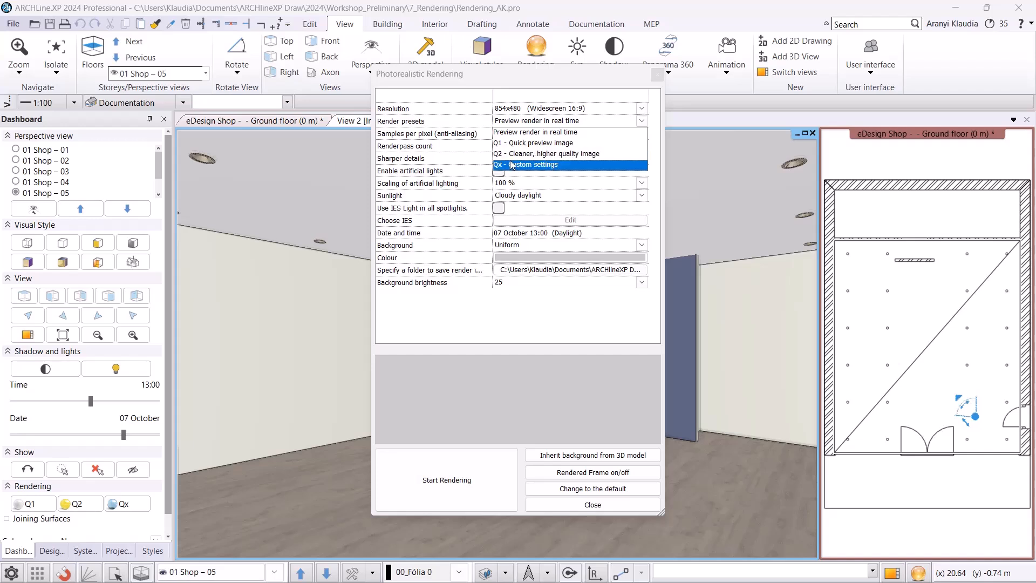
{"action": "left_click", "coordinate": [529, 167]}
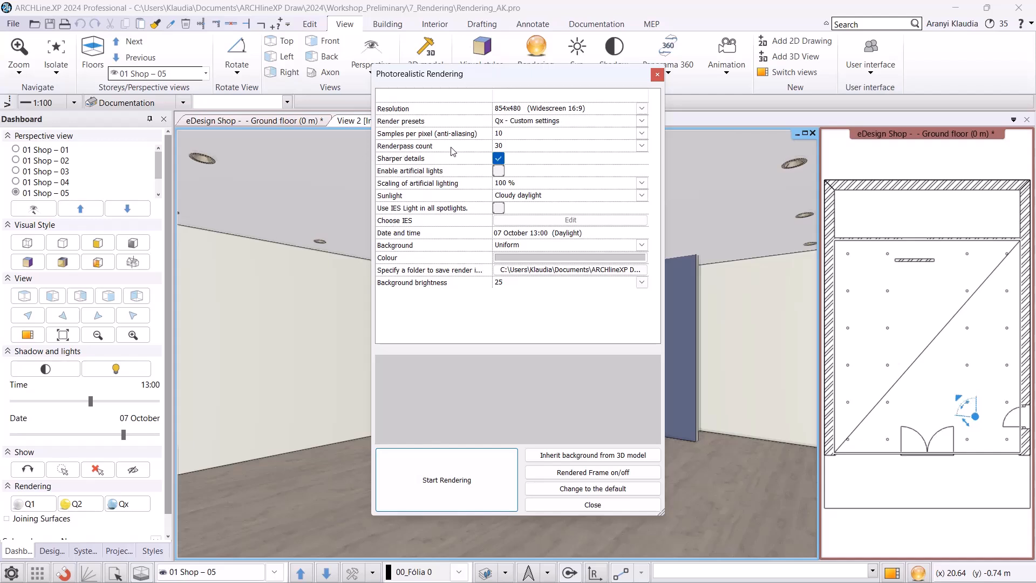
{"action": "left_click", "coordinate": [643, 134]}
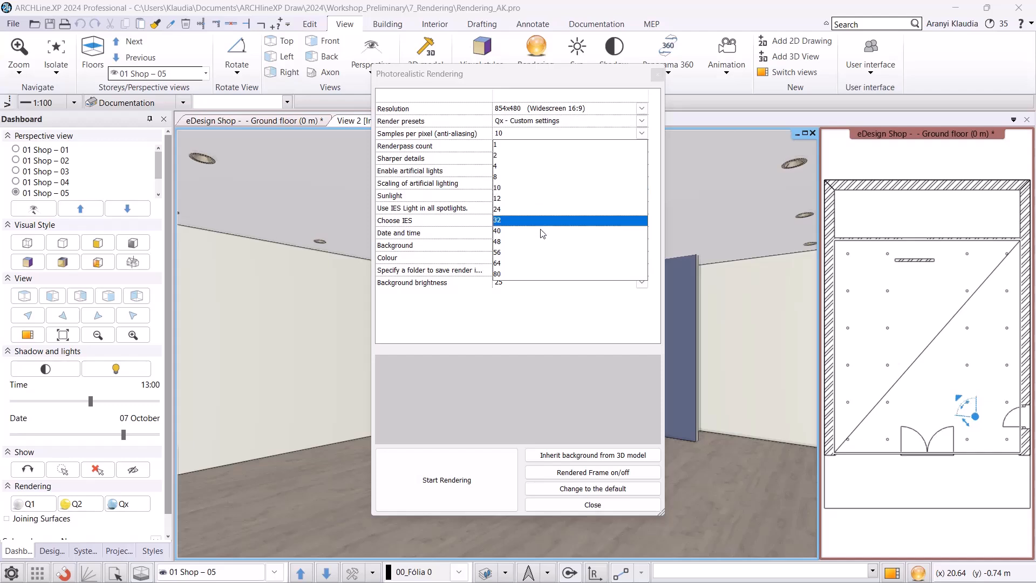
{"action": "left_click", "coordinate": [528, 189]}
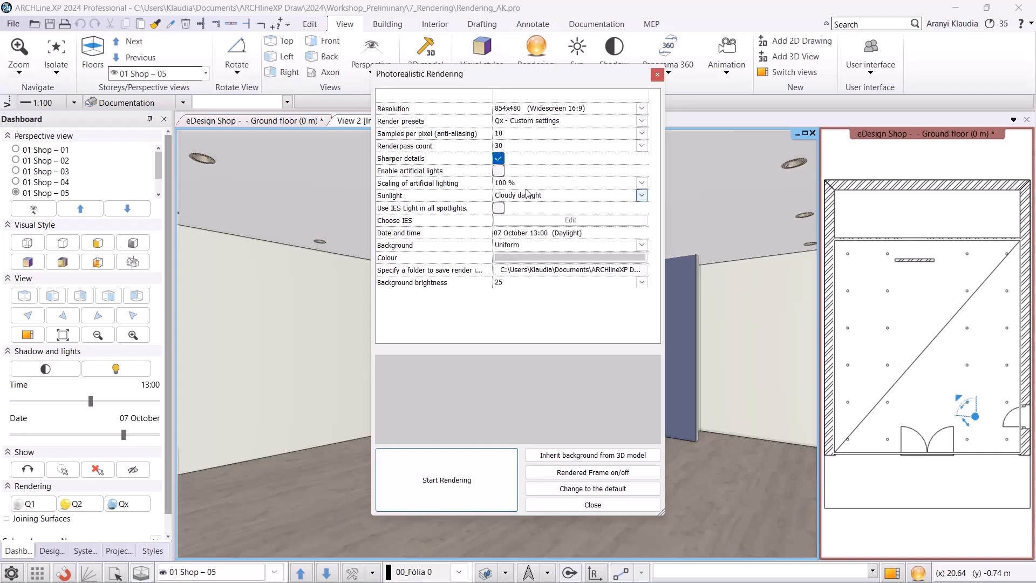
Set the renderpass count to 30 with sharper details enabled, and choose Cloudy daylight as the sunlight
{"action": "left_click", "coordinate": [532, 147]}
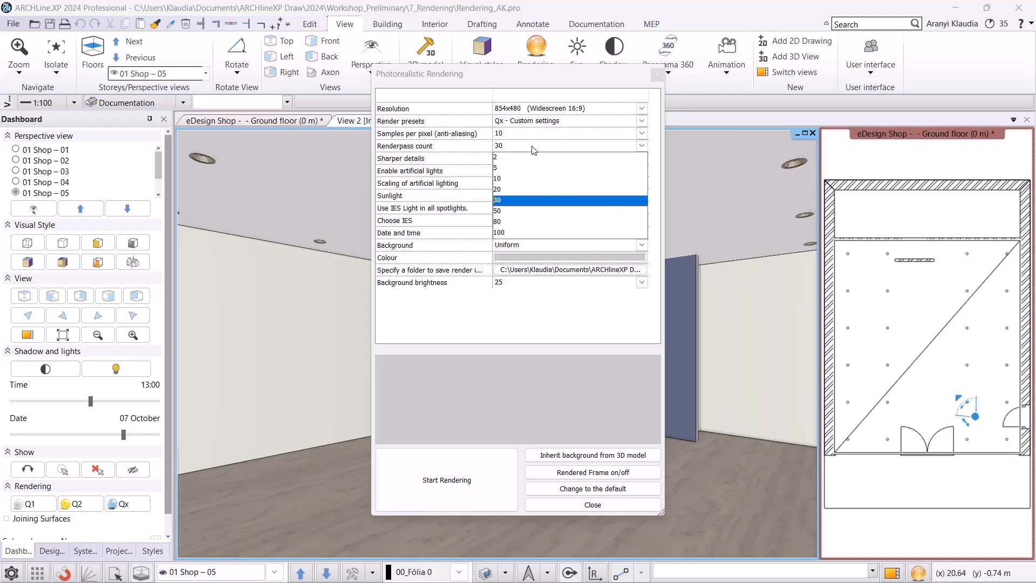
{"action": "left_click", "coordinate": [522, 204]}
{"action": "left_click", "coordinate": [498, 158]}
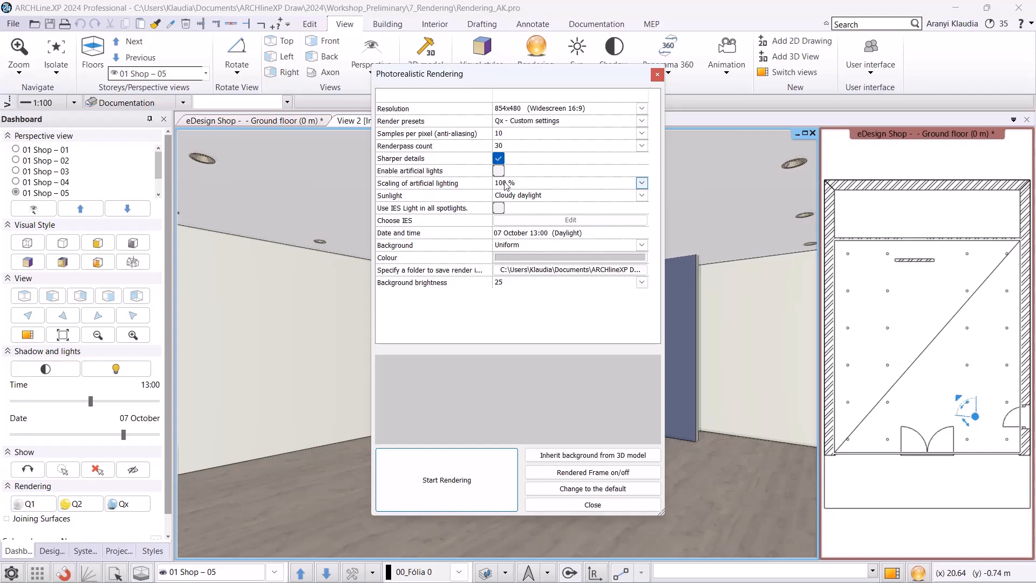
{"action": "left_click", "coordinate": [531, 196]}
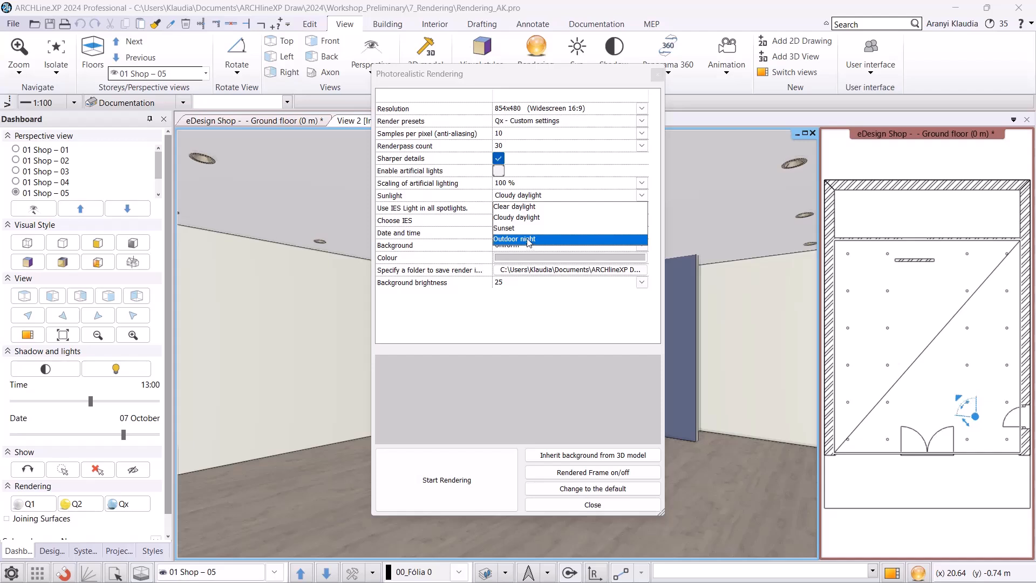
{"action": "left_click", "coordinate": [531, 218]}
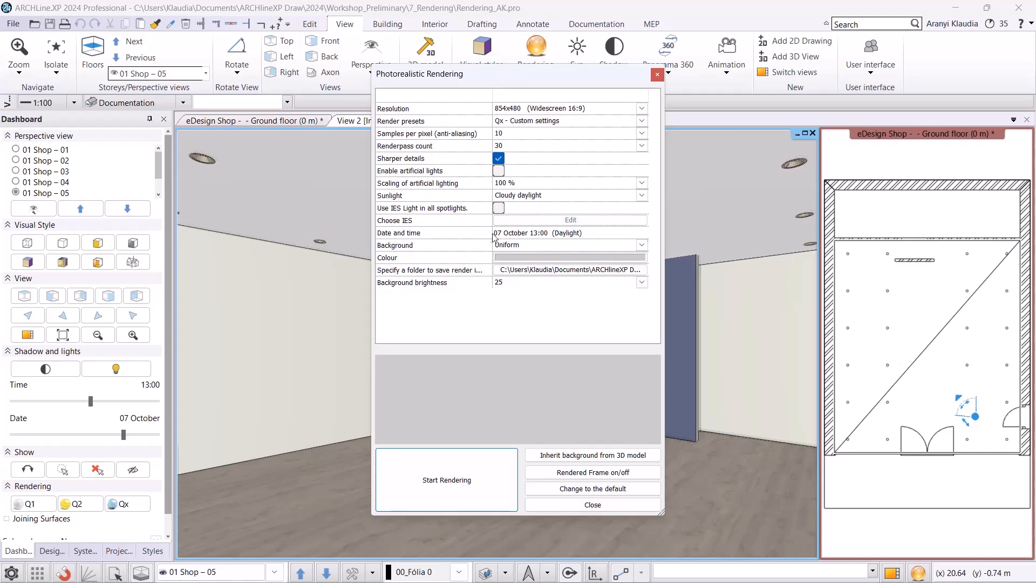
Try the Image and Panorama background types and examine the pictures offered for each
{"action": "left_click", "coordinate": [549, 246]}
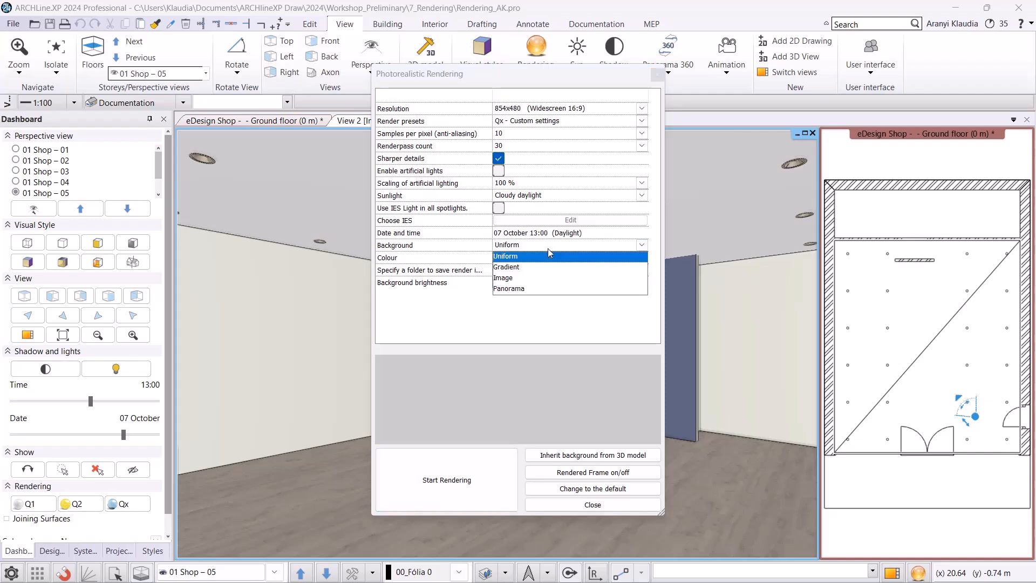
{"action": "left_click", "coordinate": [544, 276]}
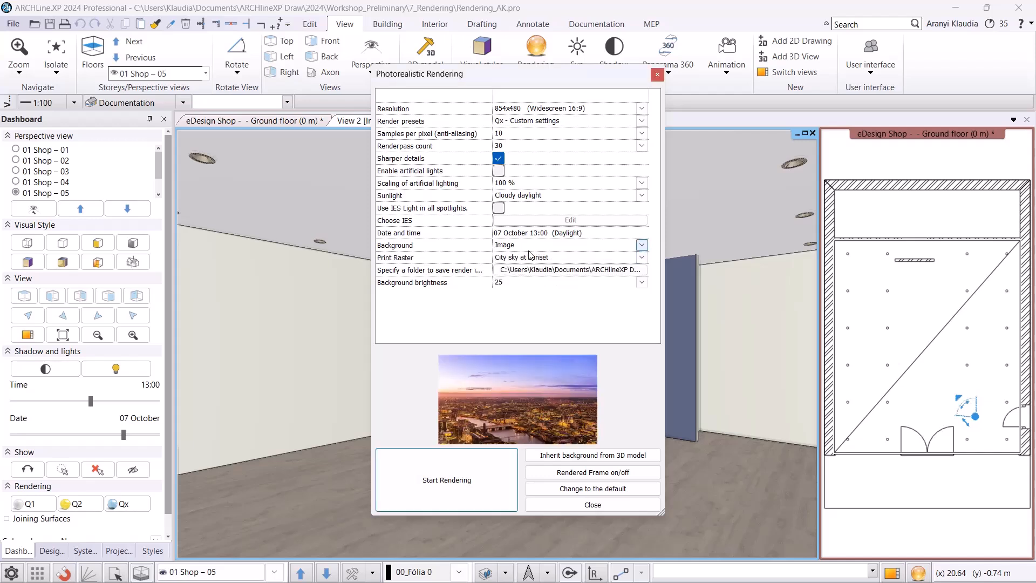
{"action": "left_click", "coordinate": [532, 257]}
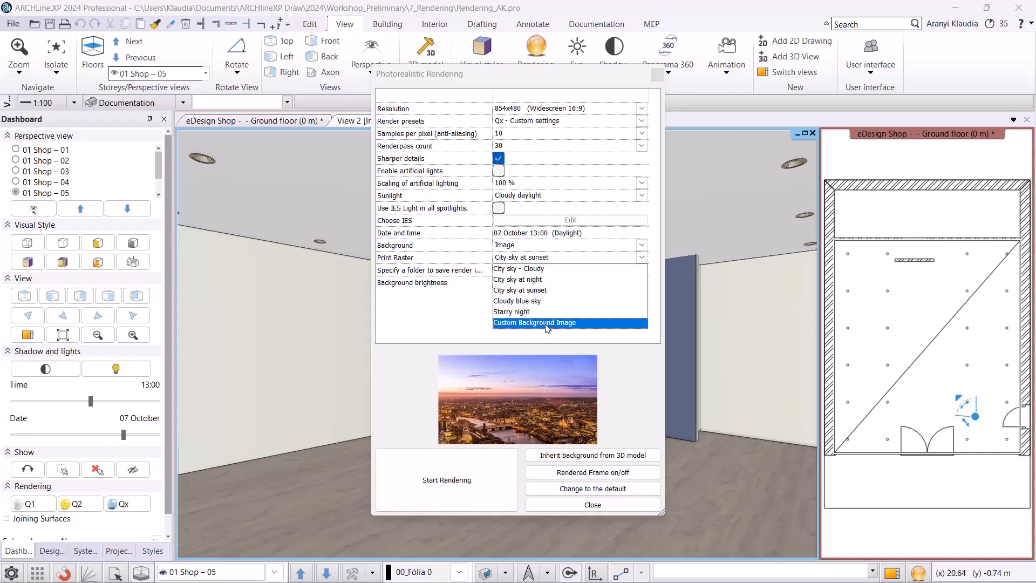
{"action": "left_click", "coordinate": [510, 248]}
{"action": "left_click", "coordinate": [510, 247]}
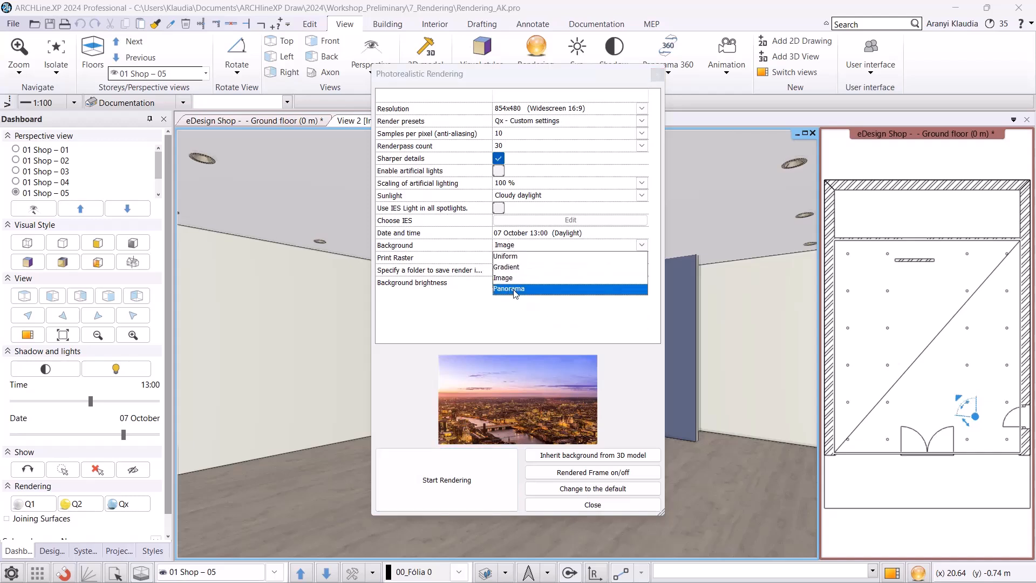
{"action": "left_click", "coordinate": [517, 287]}
{"action": "left_click", "coordinate": [520, 257]}
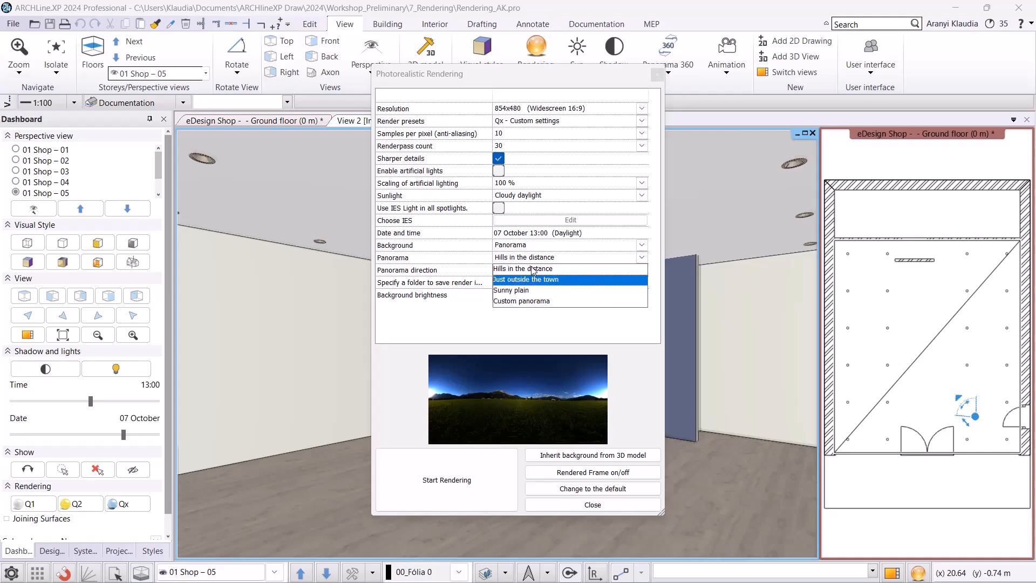
{"action": "left_click", "coordinate": [522, 250]}
Set the render background to the City sky - Cloudy image at brightness 100, and close the rendering settings
{"action": "left_click", "coordinate": [519, 247]}
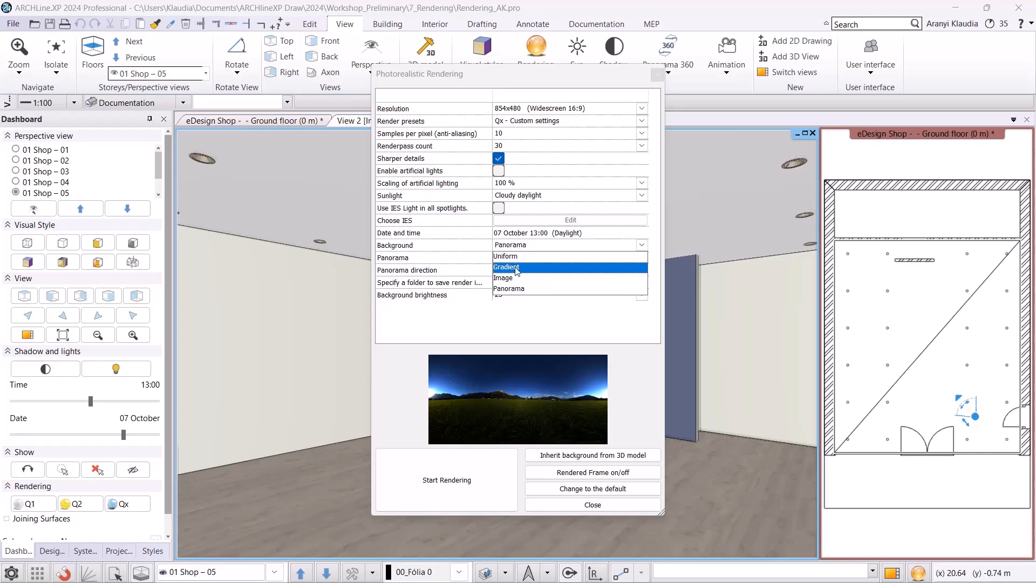
{"action": "left_click", "coordinate": [516, 277]}
{"action": "left_click", "coordinate": [523, 259]}
{"action": "left_click", "coordinate": [529, 295]}
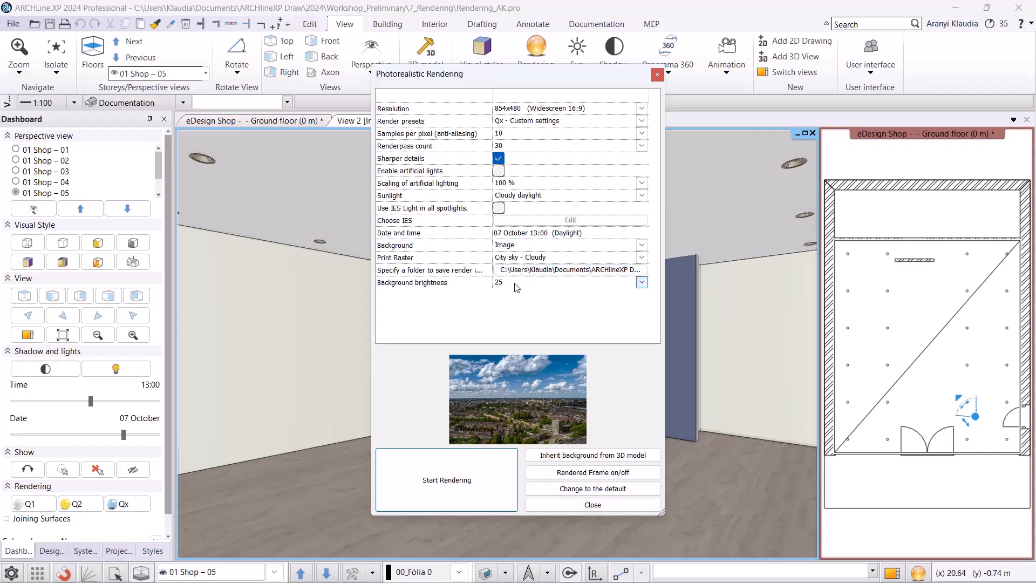
{"action": "left_click", "coordinate": [517, 283]}
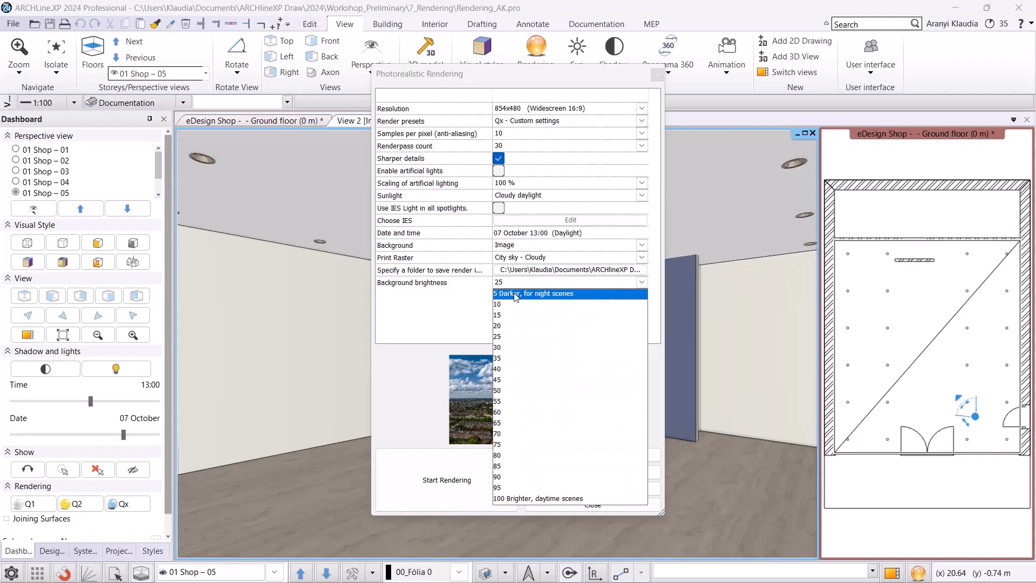
{"action": "left_click", "coordinate": [535, 500]}
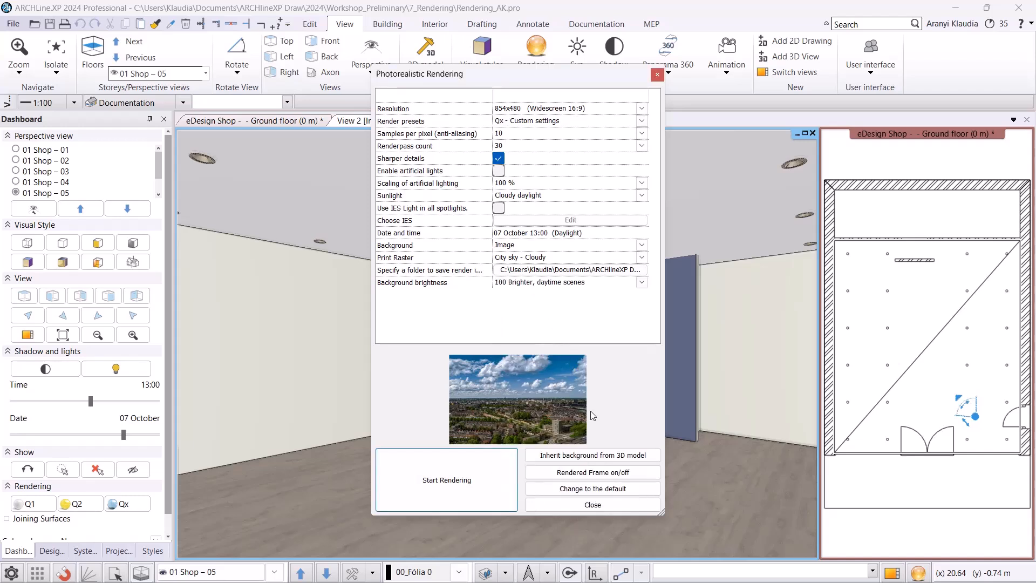
{"action": "left_click", "coordinate": [582, 505]}
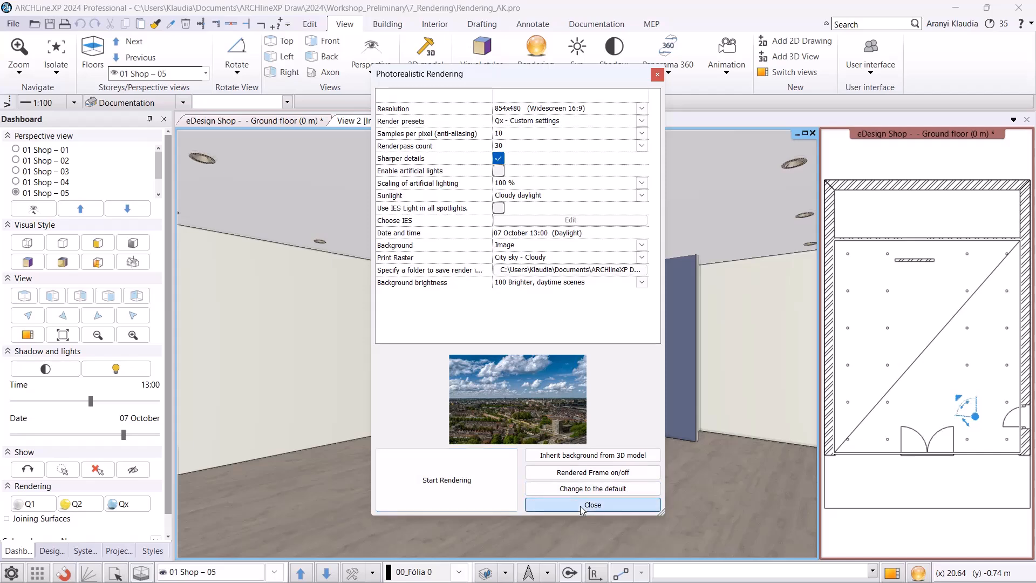
Maximise View 2 and turn on the render frame to show the area included in the image
{"action": "left_click", "coordinate": [805, 133]}
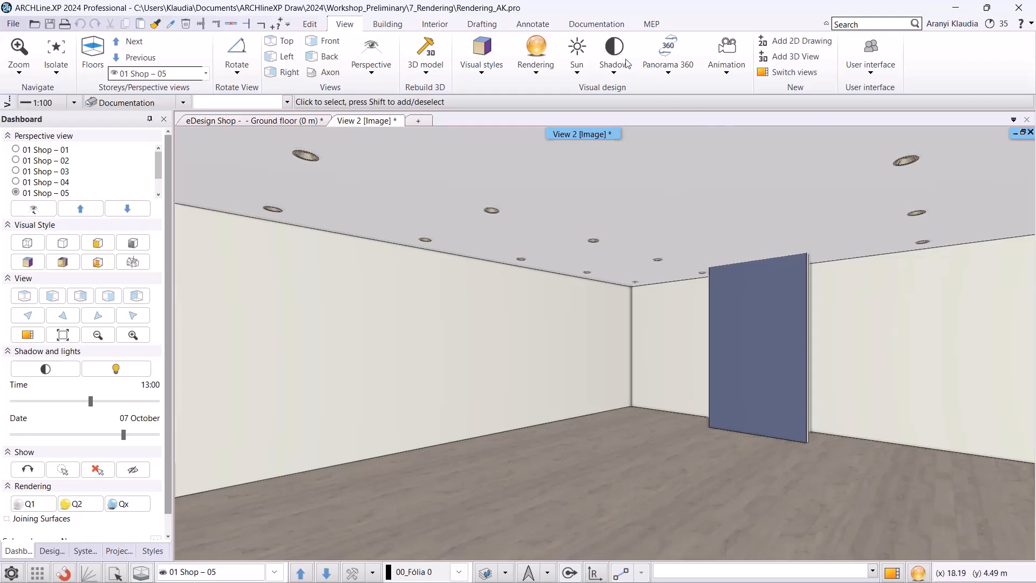
{"action": "left_click", "coordinate": [536, 57]}
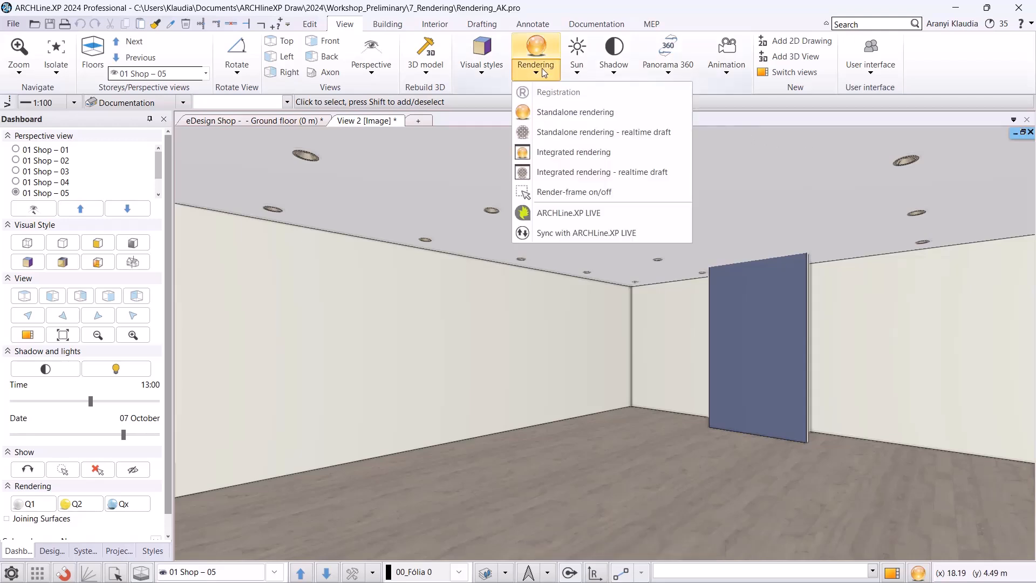
{"action": "left_click", "coordinate": [581, 192]}
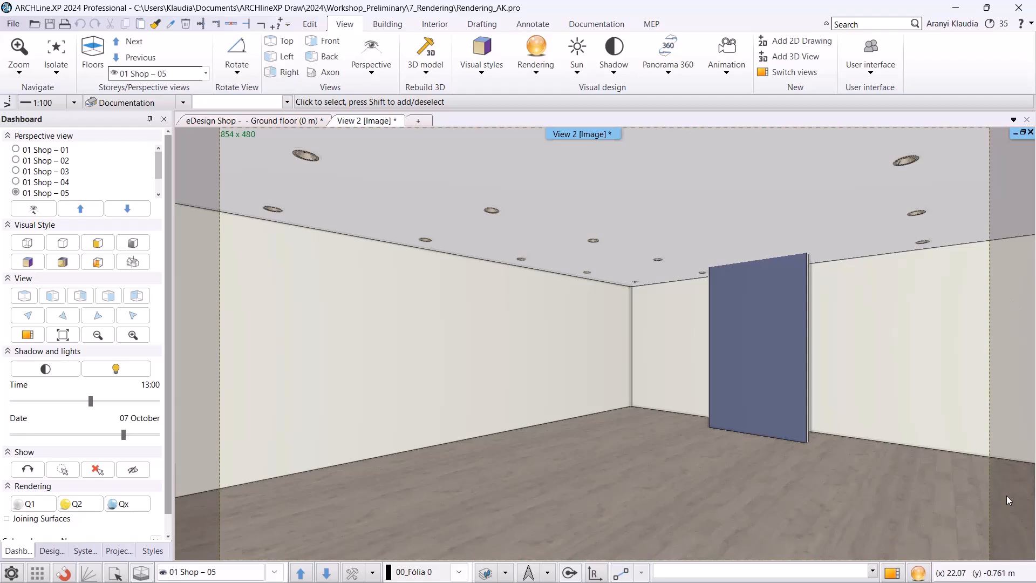
Turn off the render frame, and enable the light on the shop's plain ceiling
{"action": "left_click", "coordinate": [536, 57]}
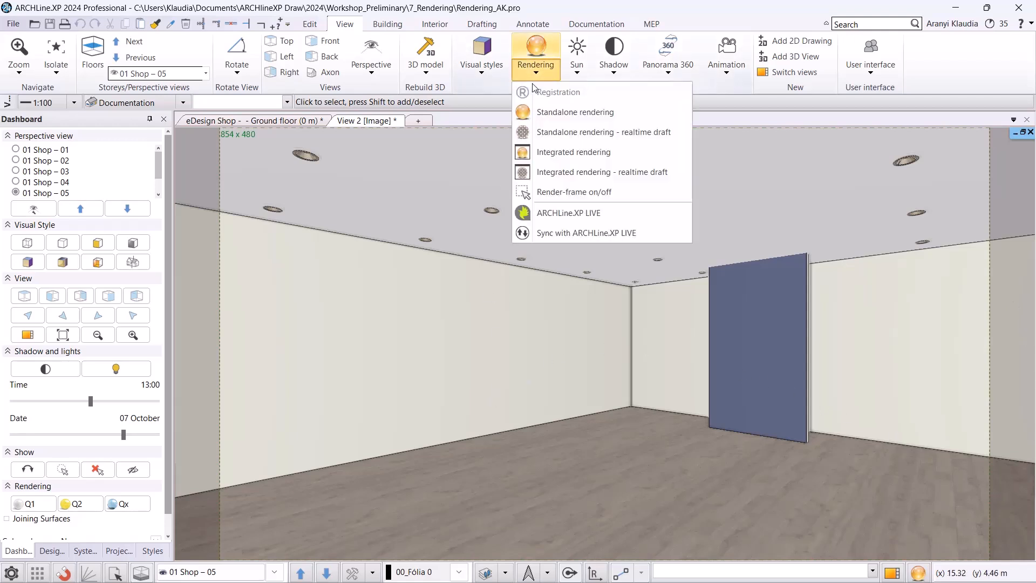
{"action": "left_click", "coordinate": [581, 191]}
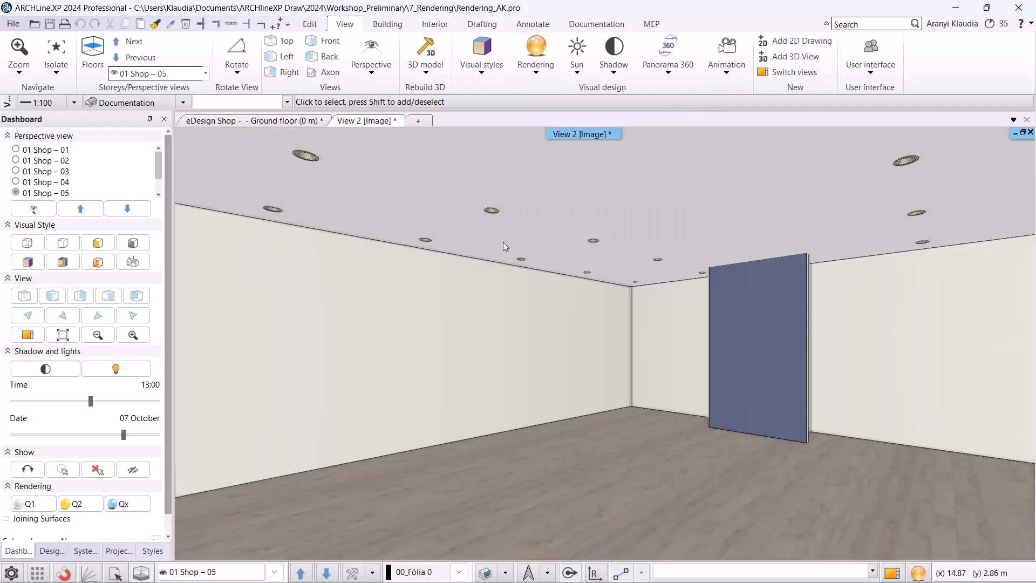
{"action": "left_click", "coordinate": [500, 176]}
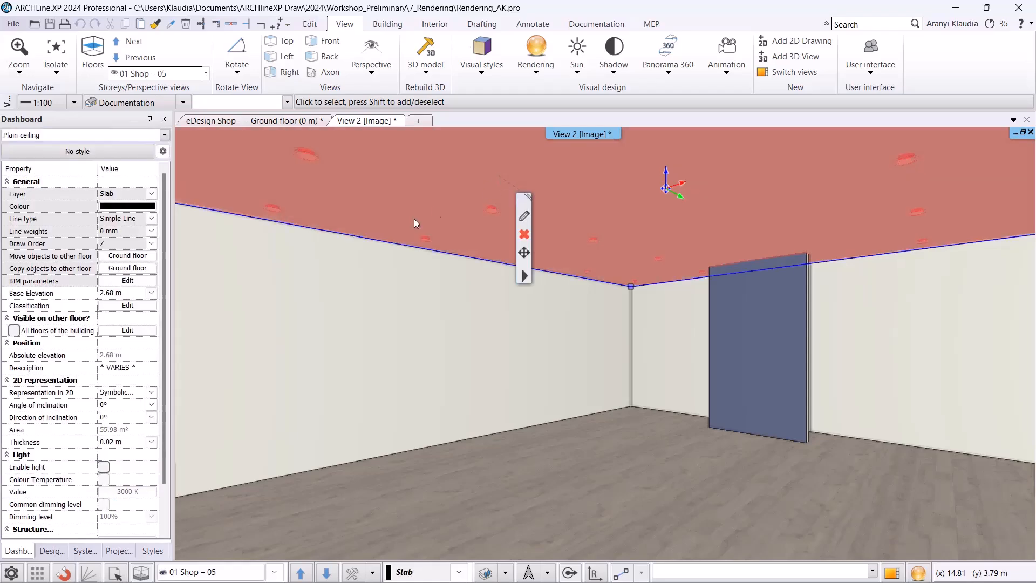
{"action": "scroll", "coordinate": [143, 456], "scroll_direction": "down", "scroll_amount": 2}
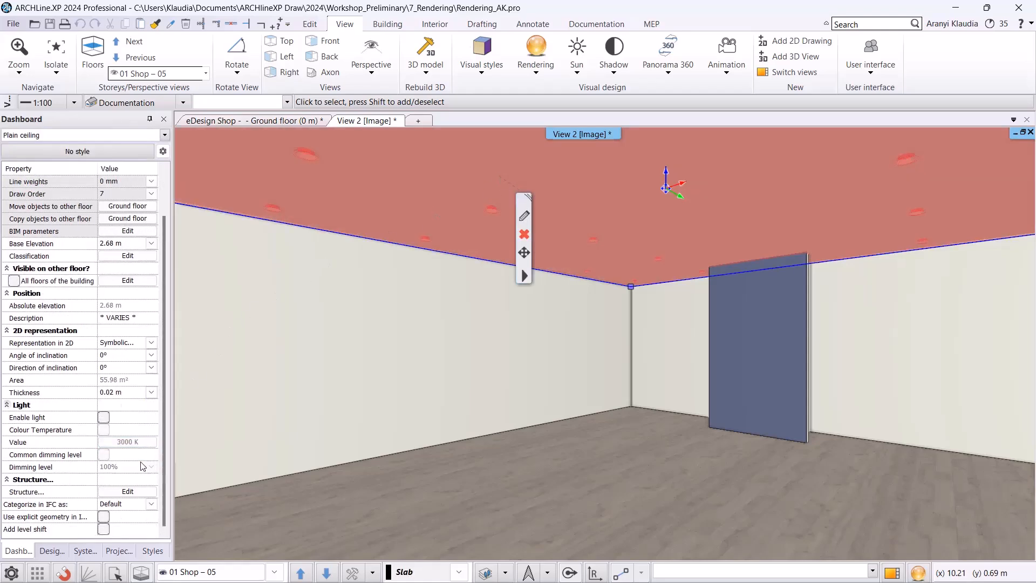
{"action": "left_click", "coordinate": [105, 419]}
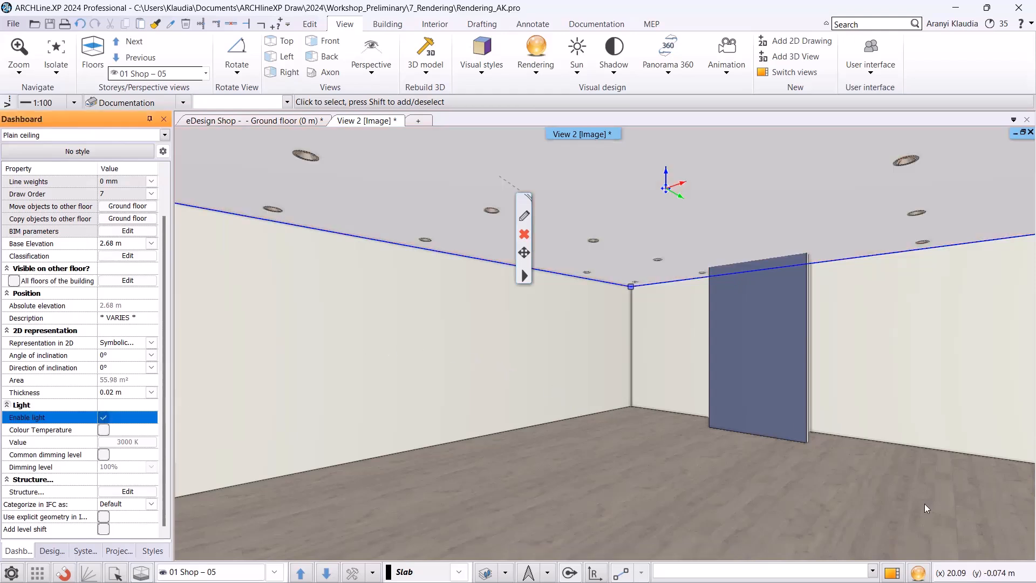
Run a standalone realtime draft rendering of the 01 Shop – 05 view with artificial lights disabled, and enlarge the rendered image
{"action": "left_click", "coordinate": [918, 573]}
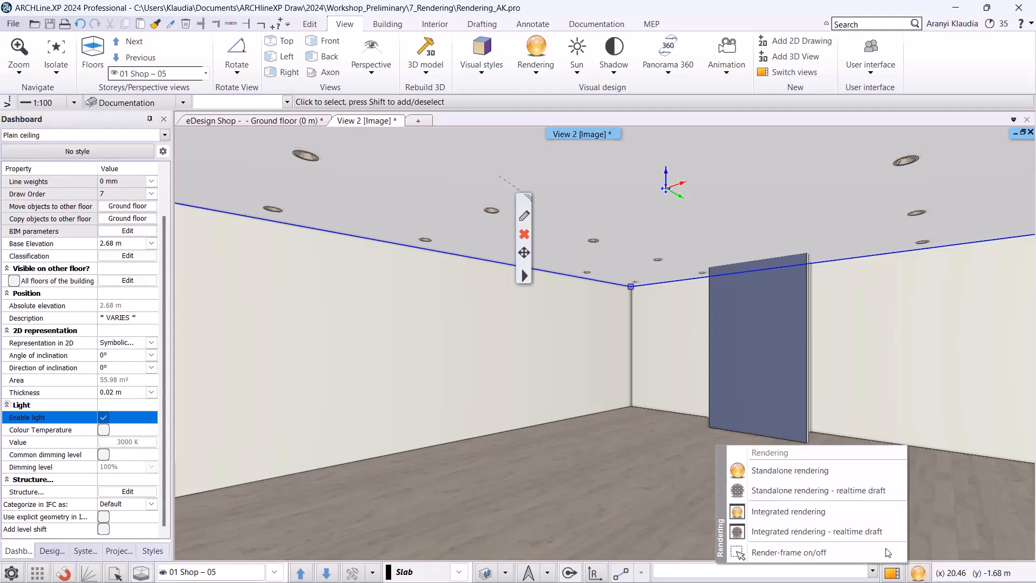
{"action": "left_click", "coordinate": [838, 491]}
{"action": "left_click", "coordinate": [498, 170]}
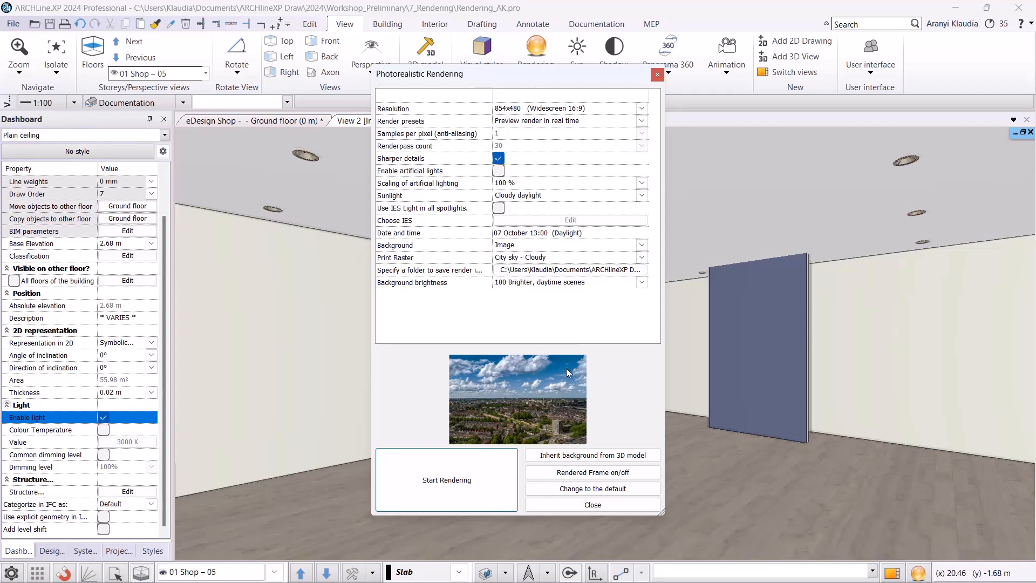
{"action": "left_click", "coordinate": [481, 486]}
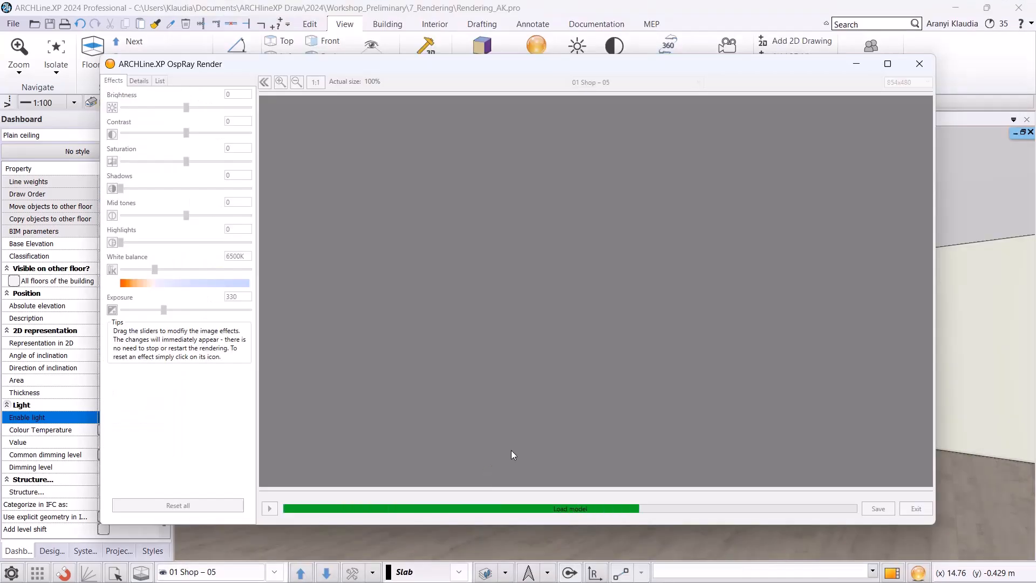
{"action": "left_click", "coordinate": [887, 64]}
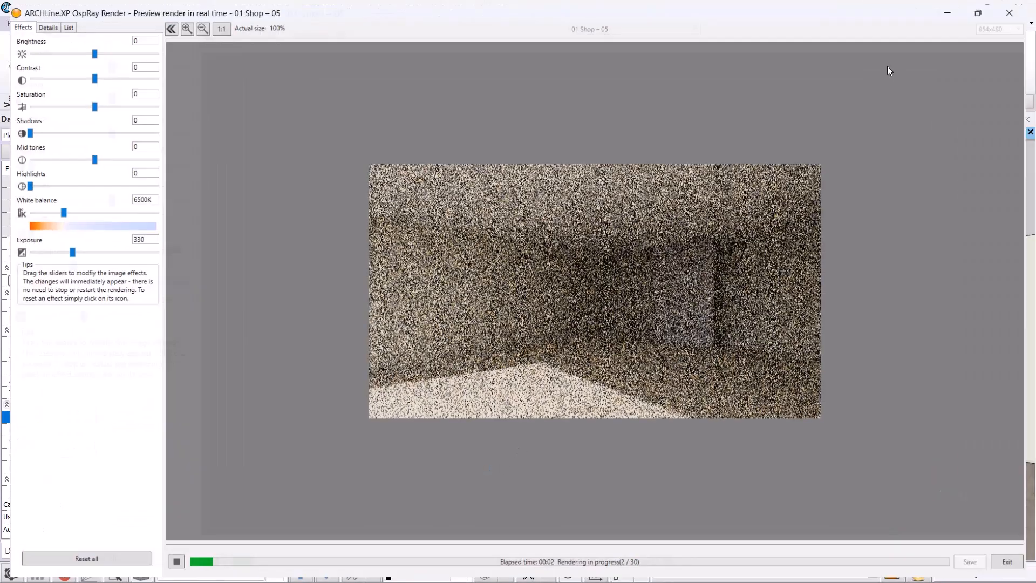
{"action": "scroll", "coordinate": [677, 256], "scroll_direction": "up", "scroll_amount": 8}
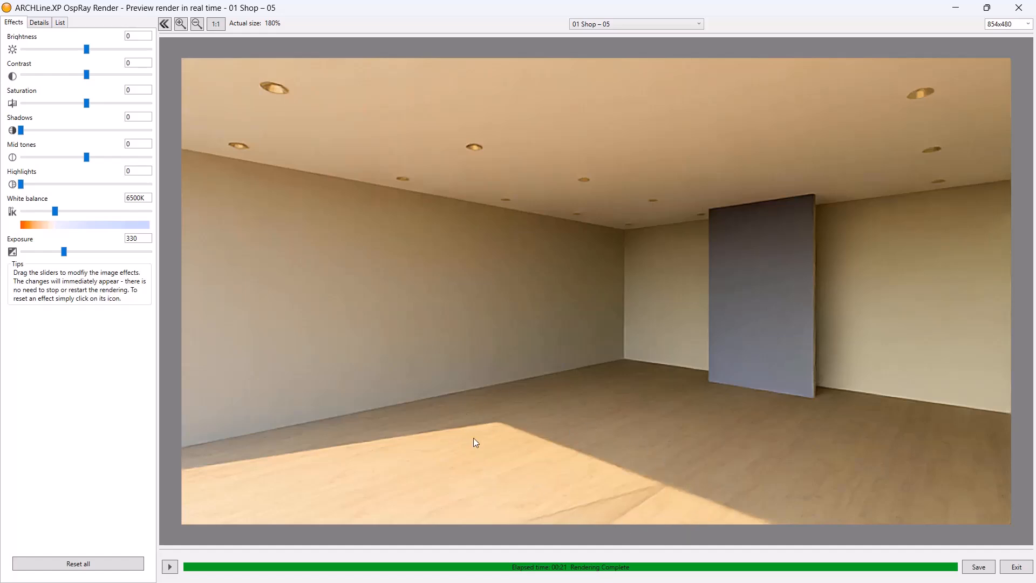
Save the rendered image as a PNG named Render01 in the 7_Rendering folder, and minimise the render window
{"action": "left_click", "coordinate": [978, 567]}
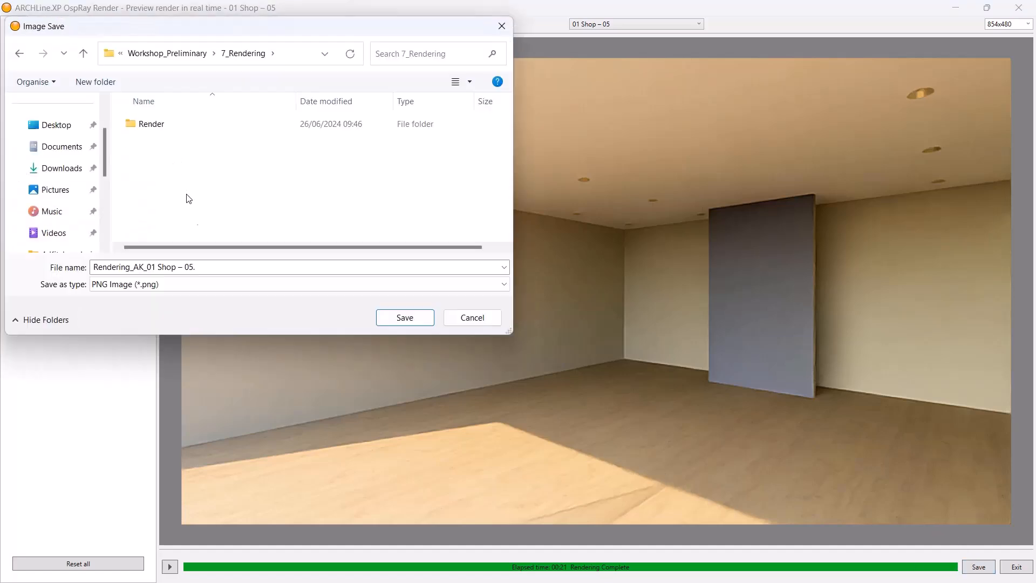
{"action": "type", "text": "Render01"}
{"action": "left_click", "coordinate": [405, 320]}
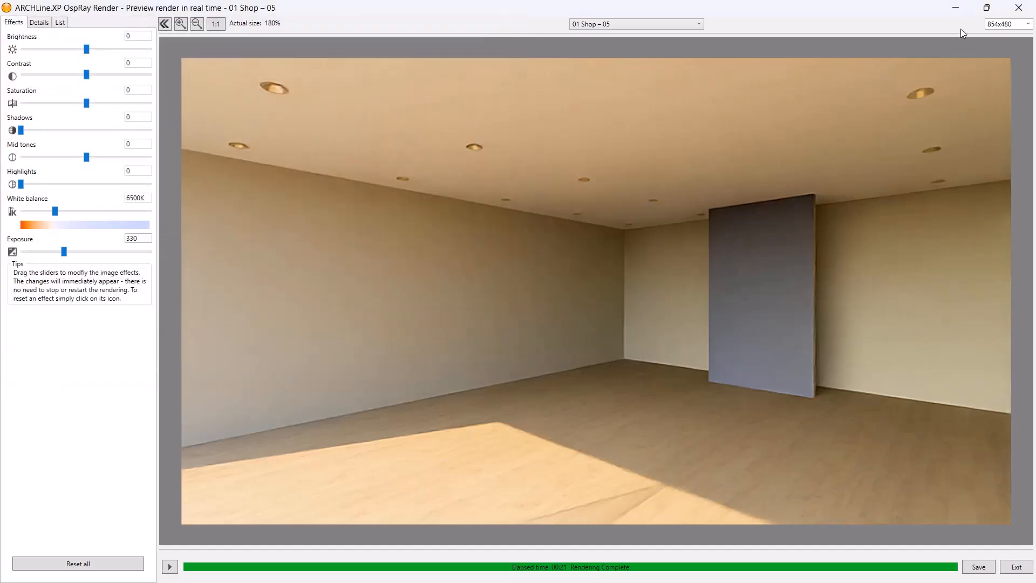
{"action": "left_click", "coordinate": [956, 8]}
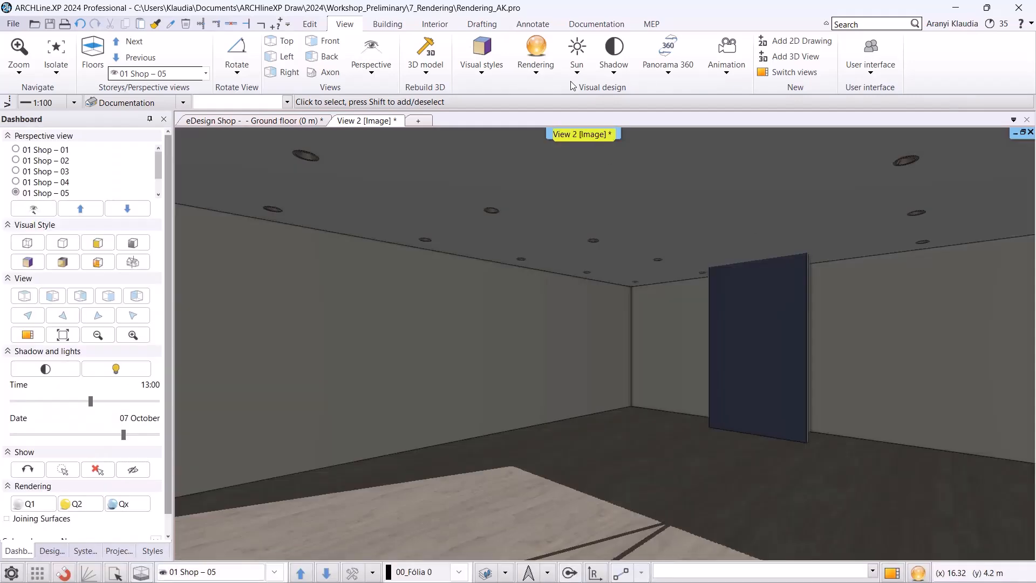
{"action": "left_click", "coordinate": [577, 63]}
{"action": "left_click", "coordinate": [618, 133]}
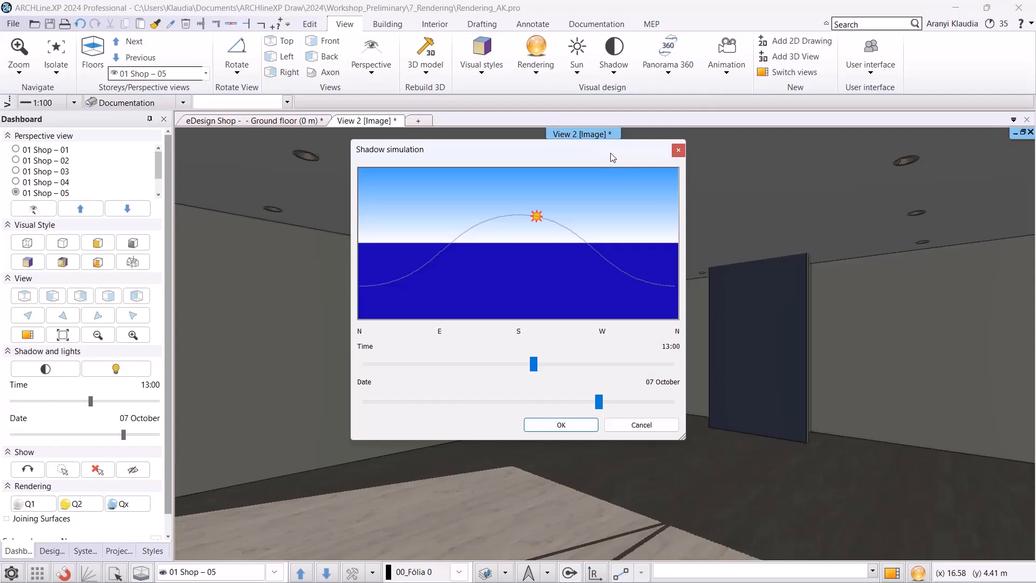
{"action": "left_click_drag", "start_coordinate": [613, 157], "coordinate": [905, 173]}
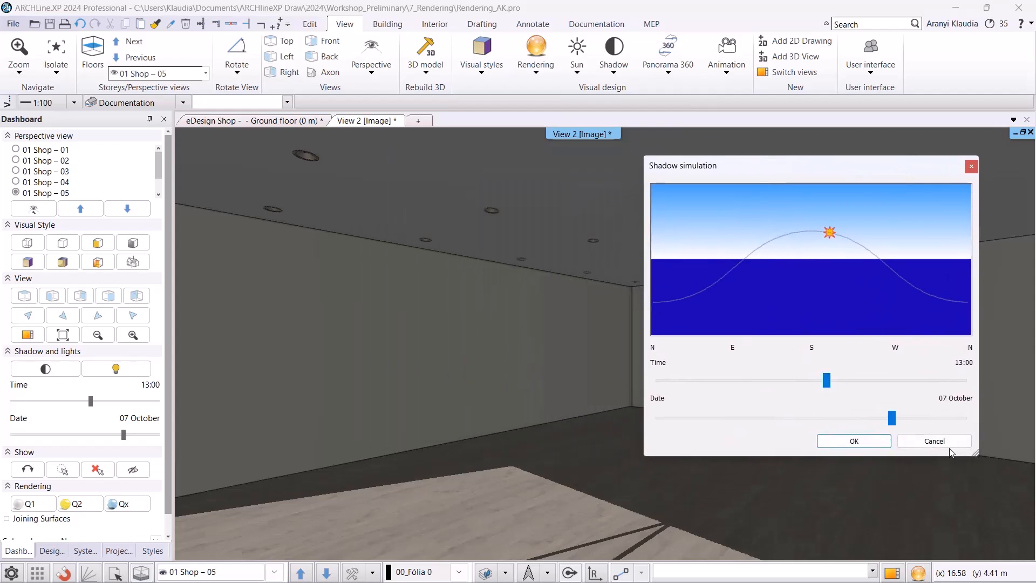
{"action": "left_click", "coordinate": [942, 442]}
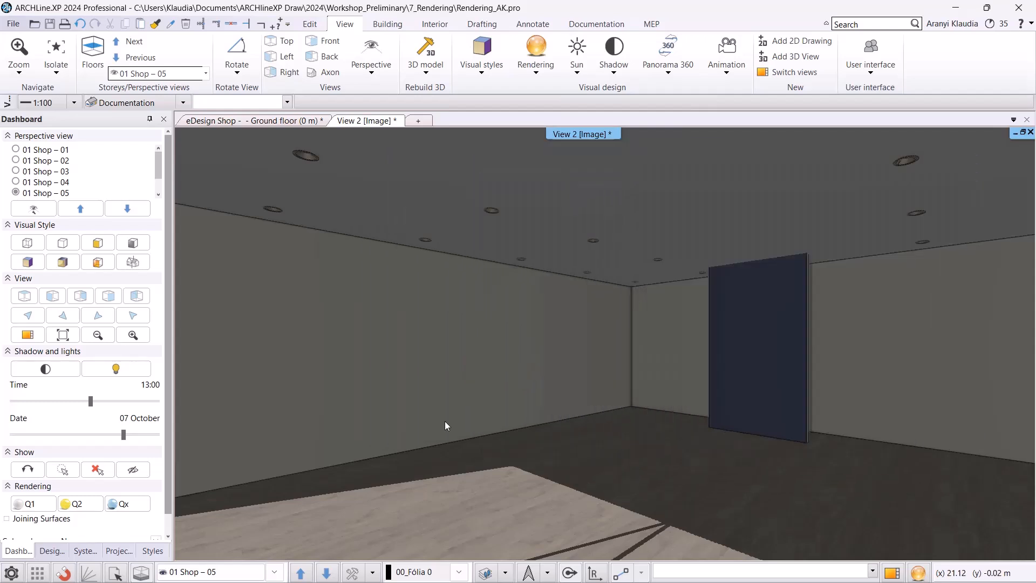
Set the sun's date to 12 July and its time to 15:00 for the shop view
{"action": "left_click_drag", "start_coordinate": [123, 438], "coordinate": [90, 440]}
{"action": "left_click", "coordinate": [104, 407]}
{"action": "left_click_drag", "start_coordinate": [103, 406], "coordinate": [101, 405]}
{"action": "type", "text": "15:00"}
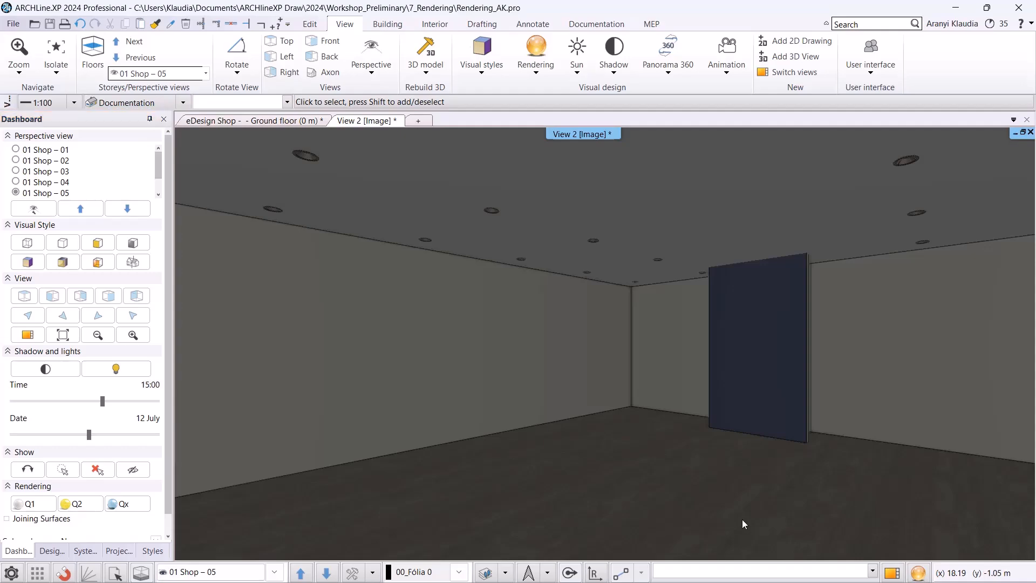
Render the view with the new sun position, and save the image as a PNG named Render02
{"action": "left_click", "coordinate": [713, 568]}
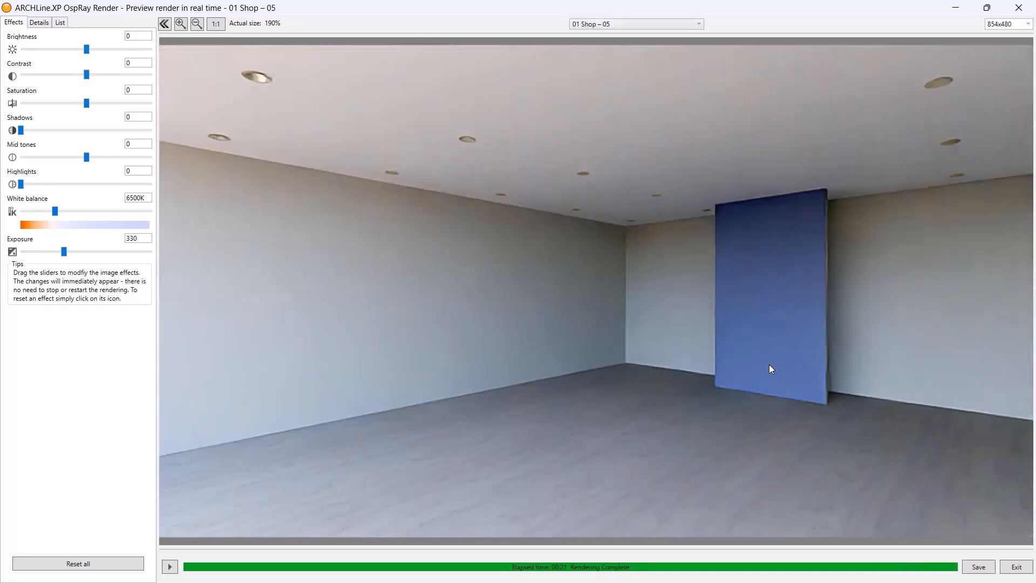
{"action": "left_click", "coordinate": [978, 567]}
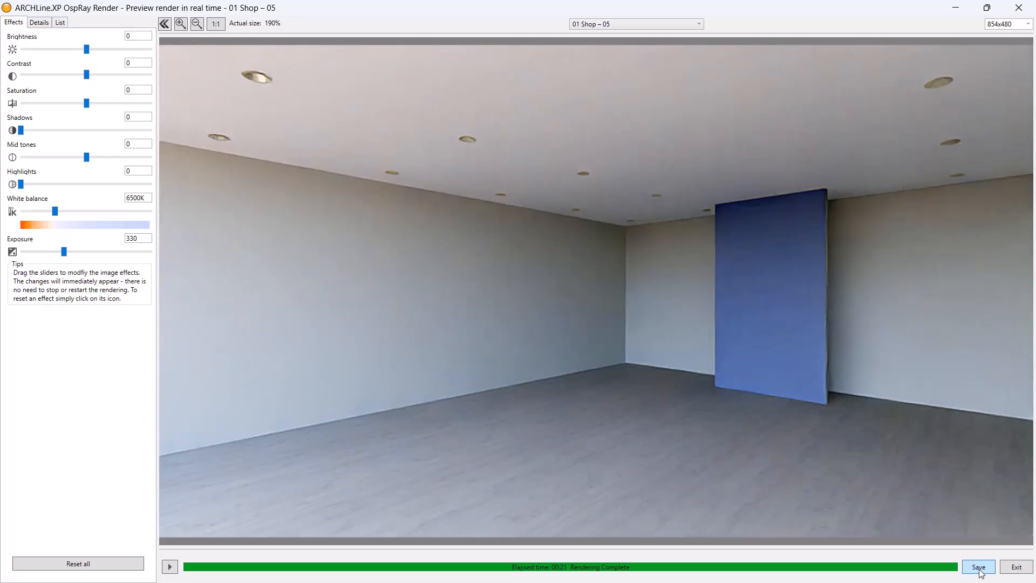
{"action": "left_click", "coordinate": [238, 171]}
{"action": "double_click", "coordinate": [141, 265]}
{"action": "left_click", "coordinate": [139, 269]}
{"action": "key", "text": "BackSpace"}
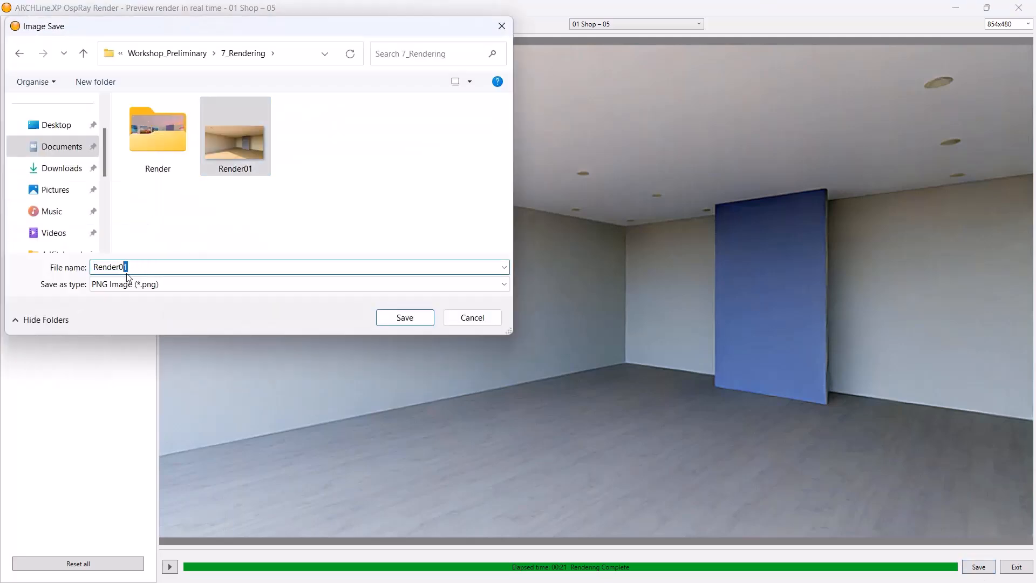
{"action": "type", "text": "2"}
{"action": "left_click", "coordinate": [396, 322]}
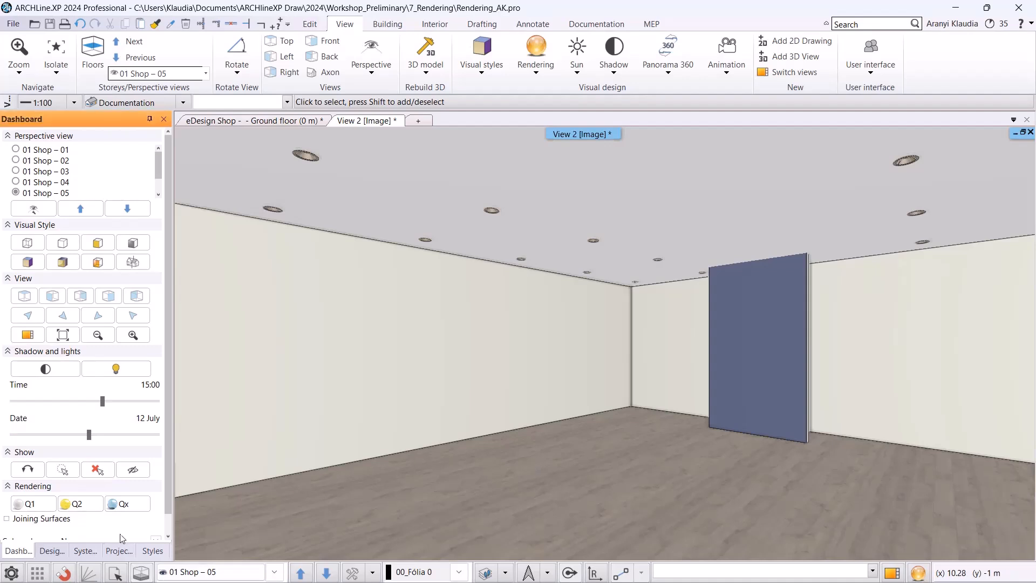
Apply the Parquet render style to the shop floor
{"action": "left_click", "coordinate": [52, 551]}
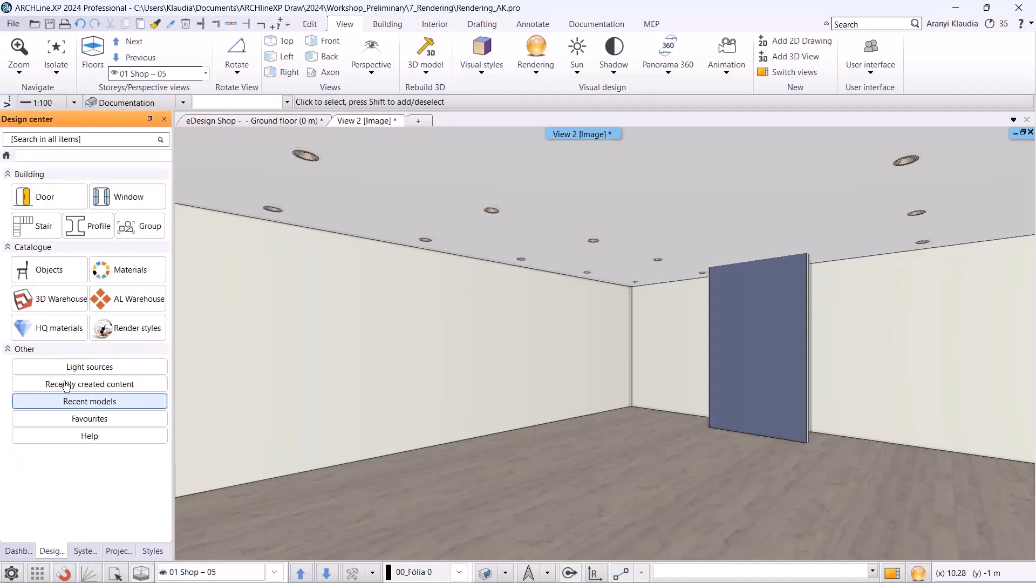
{"action": "left_click", "coordinate": [122, 339]}
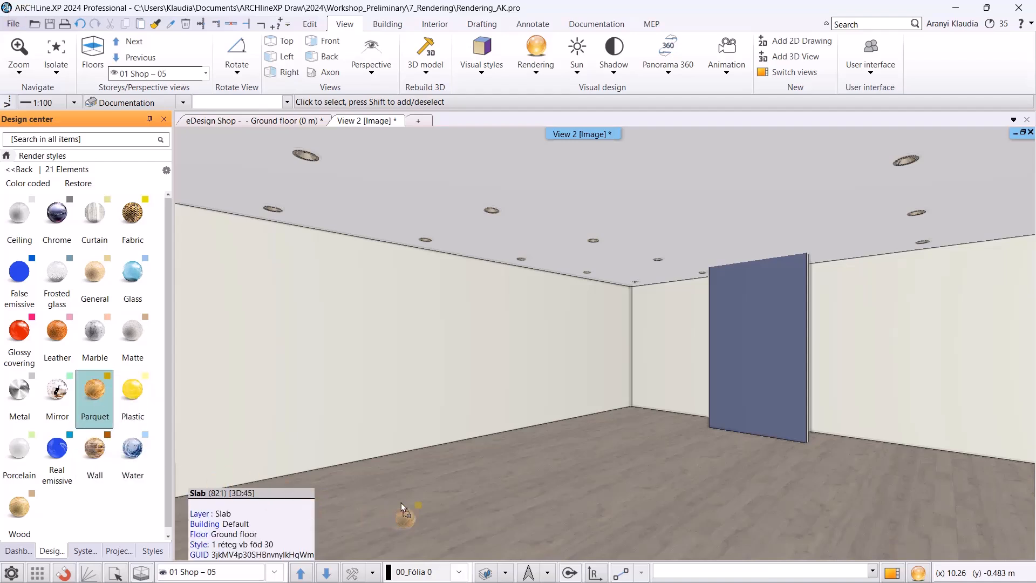
{"action": "left_click", "coordinate": [94, 391]}
{"action": "left_click", "coordinate": [476, 500]}
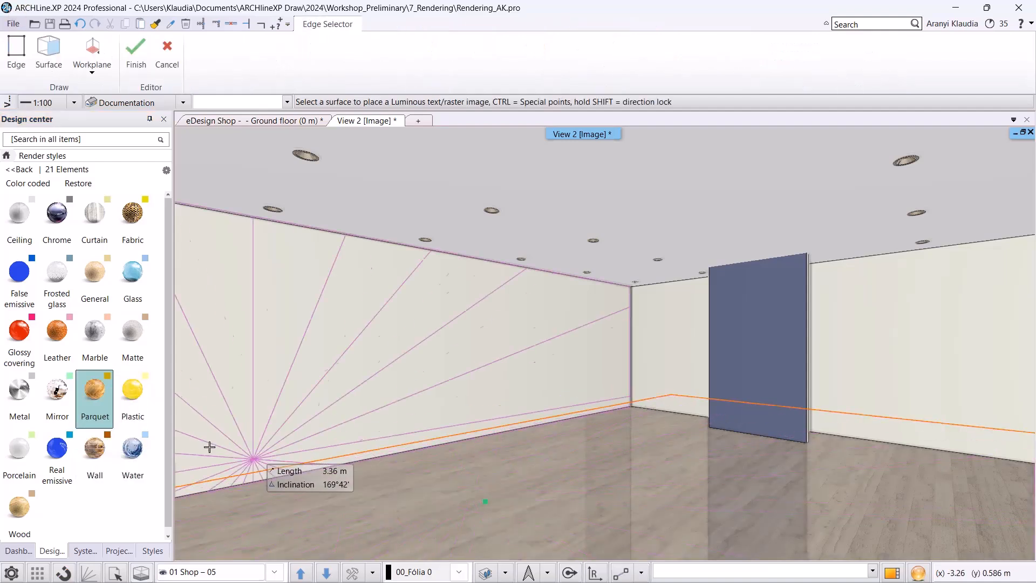
Apply the Wall render style to the shop's long side wall and to the blue panel
{"action": "left_click", "coordinate": [99, 456]}
{"action": "left_click", "coordinate": [350, 351]}
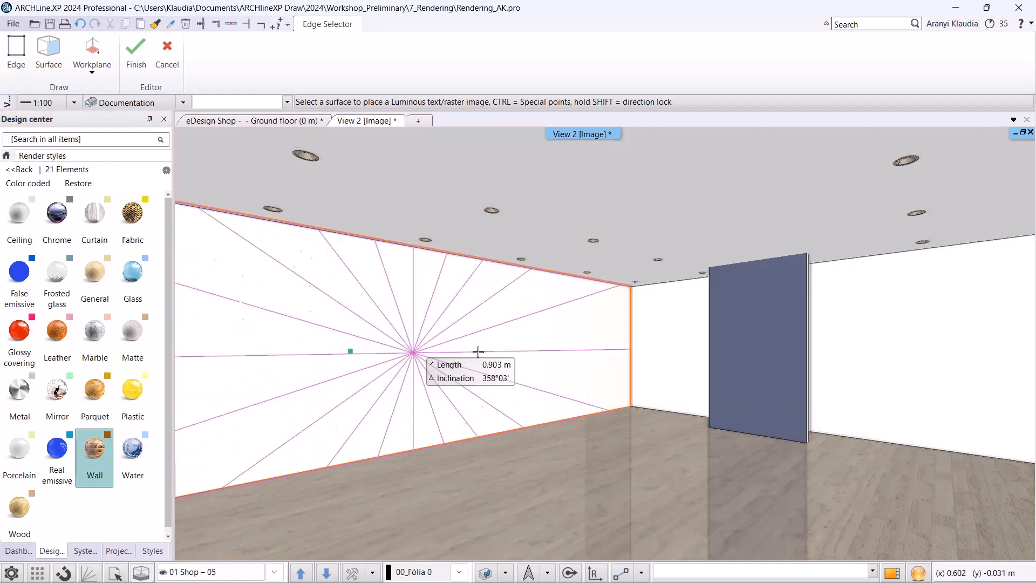
{"action": "left_click", "coordinate": [748, 343]}
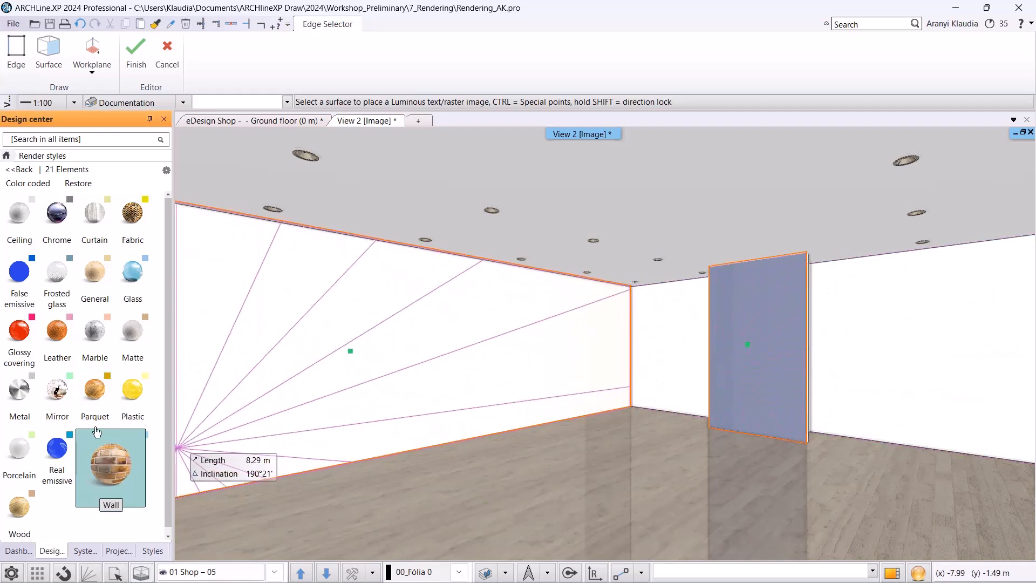
Apply the Ceiling render style to the ceiling, and check the assigned styles in the colour-coded display before restoring the normal view
{"action": "left_click", "coordinate": [19, 215]}
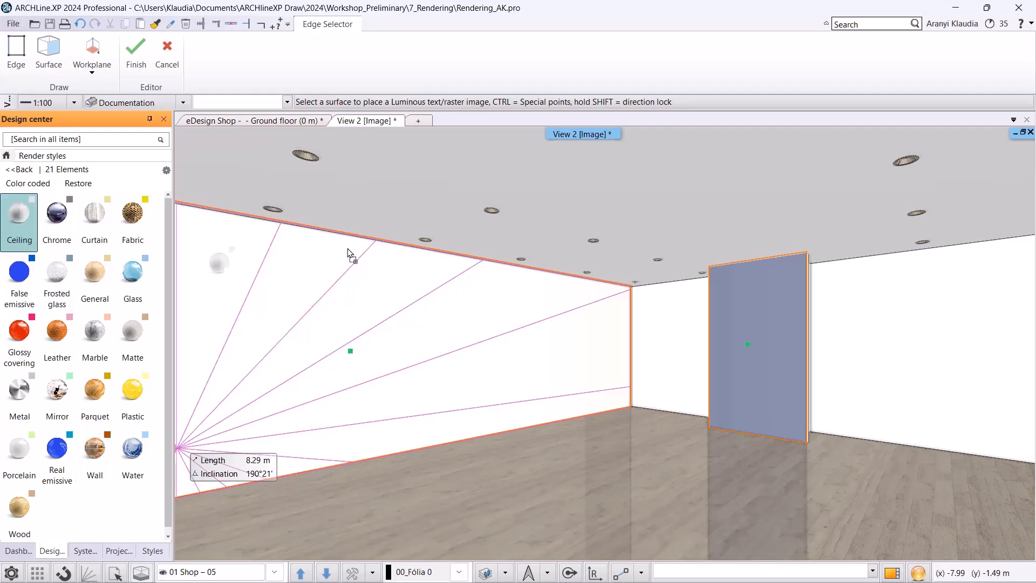
{"action": "left_click", "coordinate": [663, 200]}
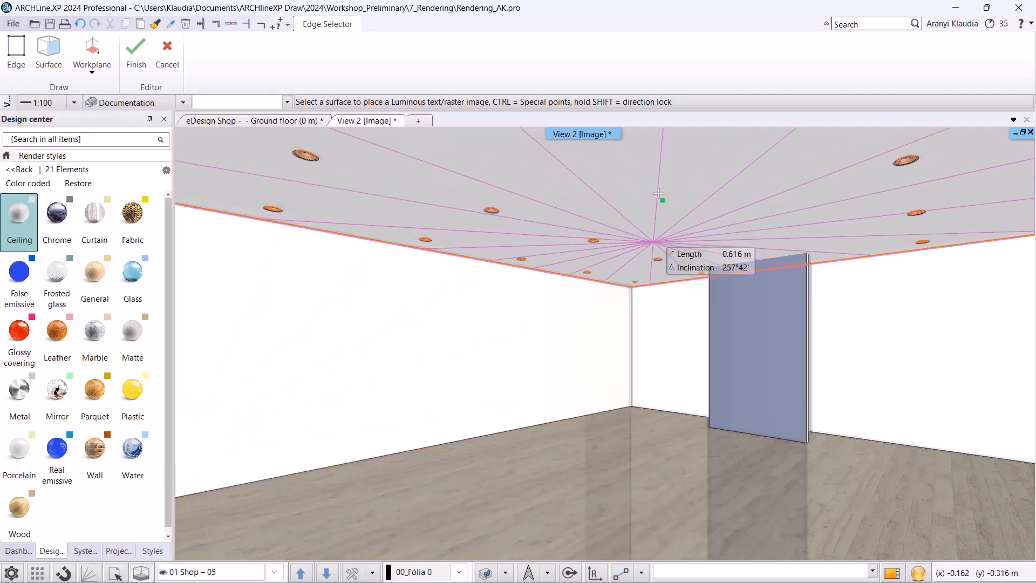
{"action": "key", "text": "Escape"}
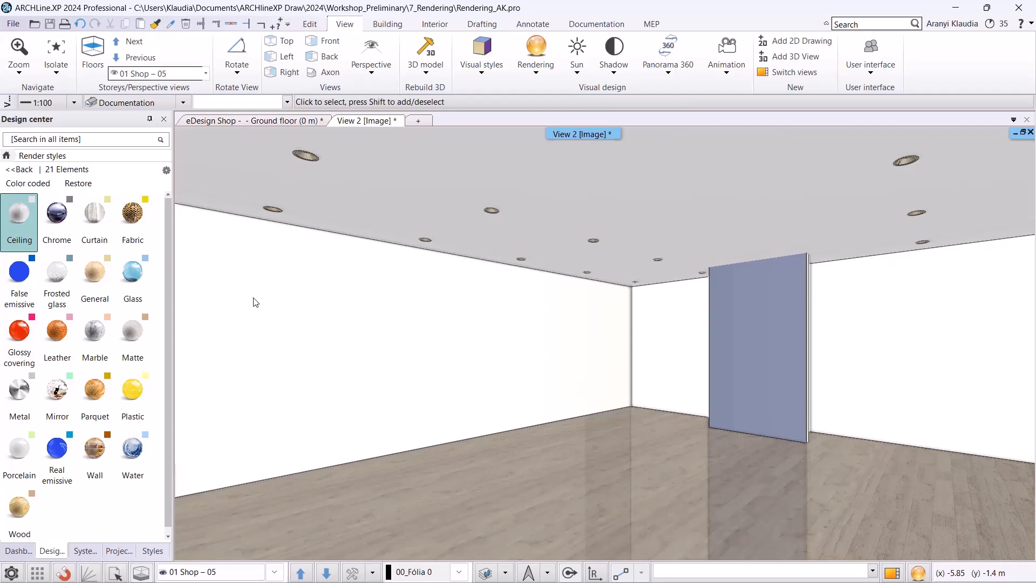
{"action": "left_click", "coordinate": [40, 186]}
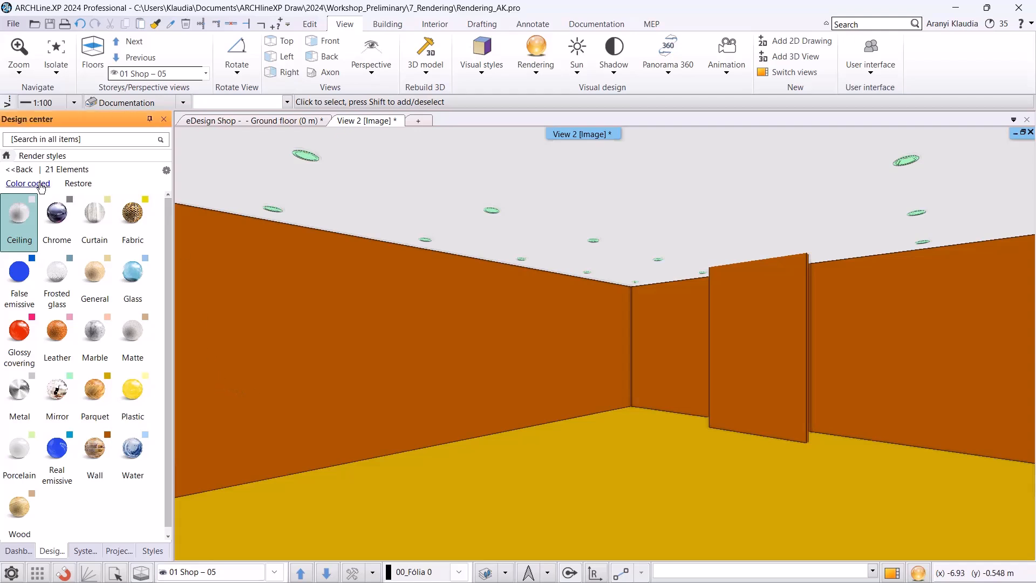
{"action": "left_click", "coordinate": [78, 183]}
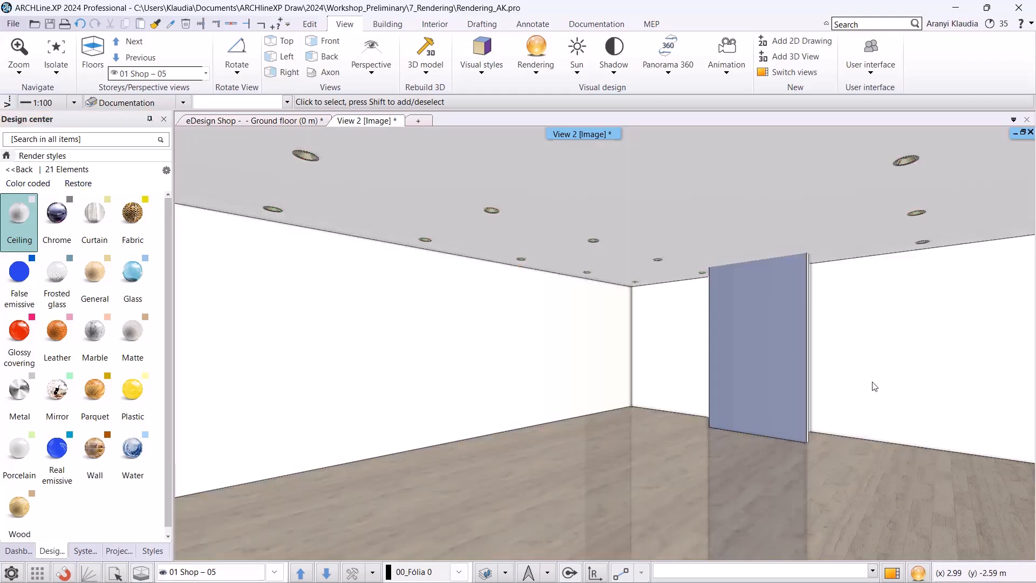
Run a standalone realtime draft rendering with the assigned render styles, and maximise the render window
{"action": "left_click", "coordinate": [918, 573]}
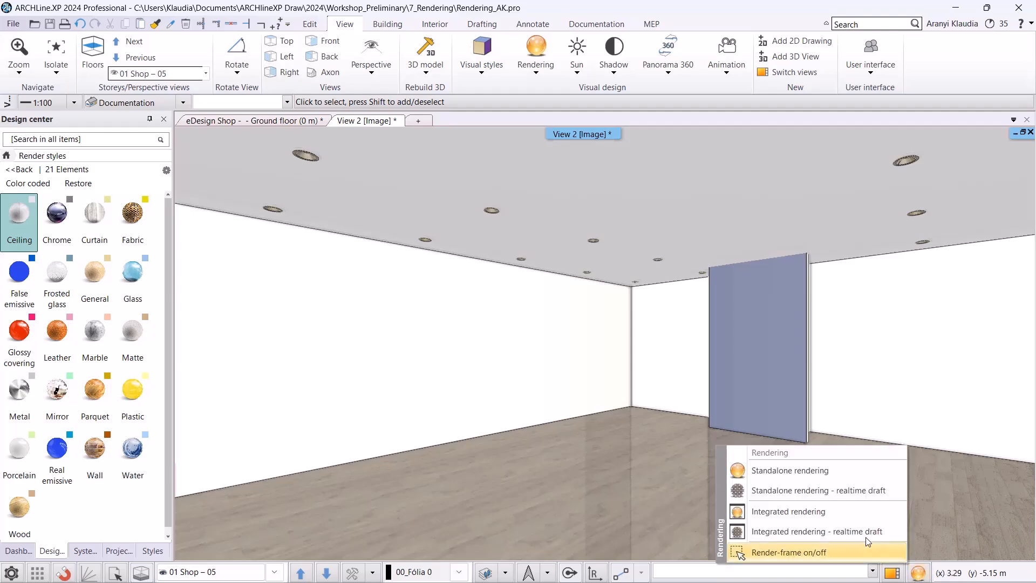
{"action": "left_click", "coordinate": [822, 491]}
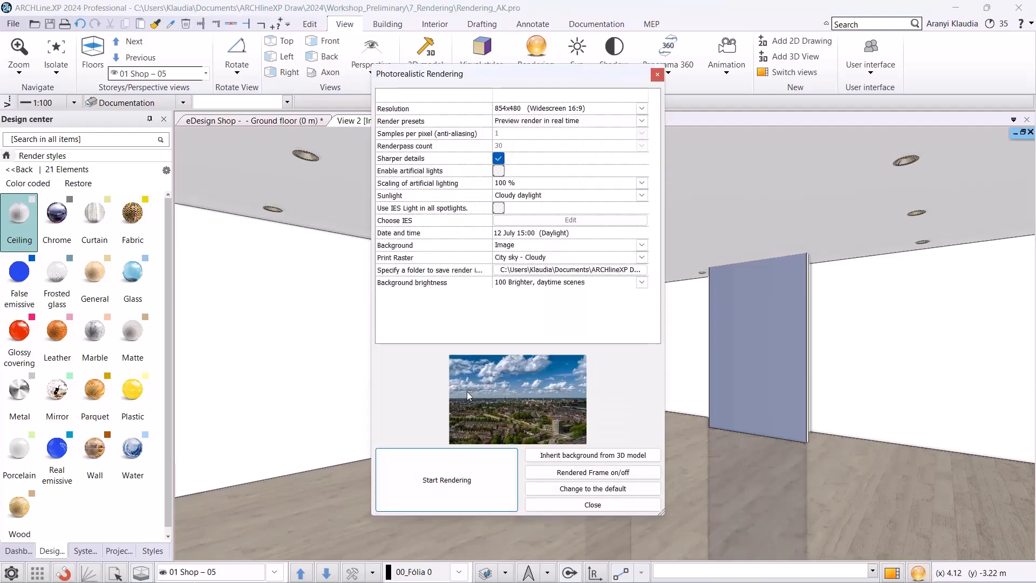
{"action": "left_click", "coordinate": [424, 451]}
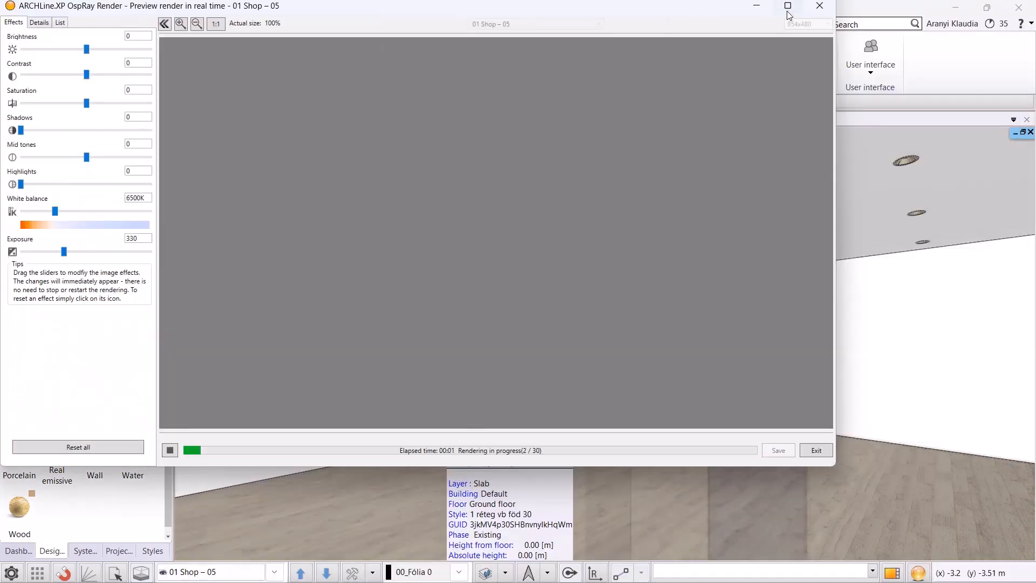
{"action": "left_click", "coordinate": [788, 7]}
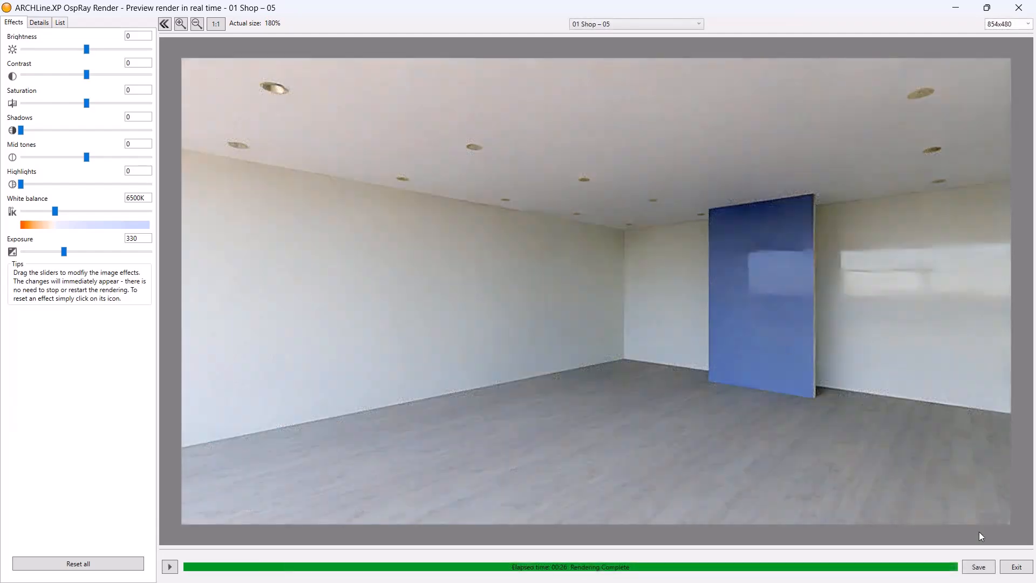
Save the finished realtime render as image Render03
{"action": "left_click", "coordinate": [978, 567]}
{"action": "left_click", "coordinate": [131, 264]}
{"action": "key", "text": "BackSpace"}
{"action": "type", "text": "3"}
{"action": "left_click", "coordinate": [403, 318]}
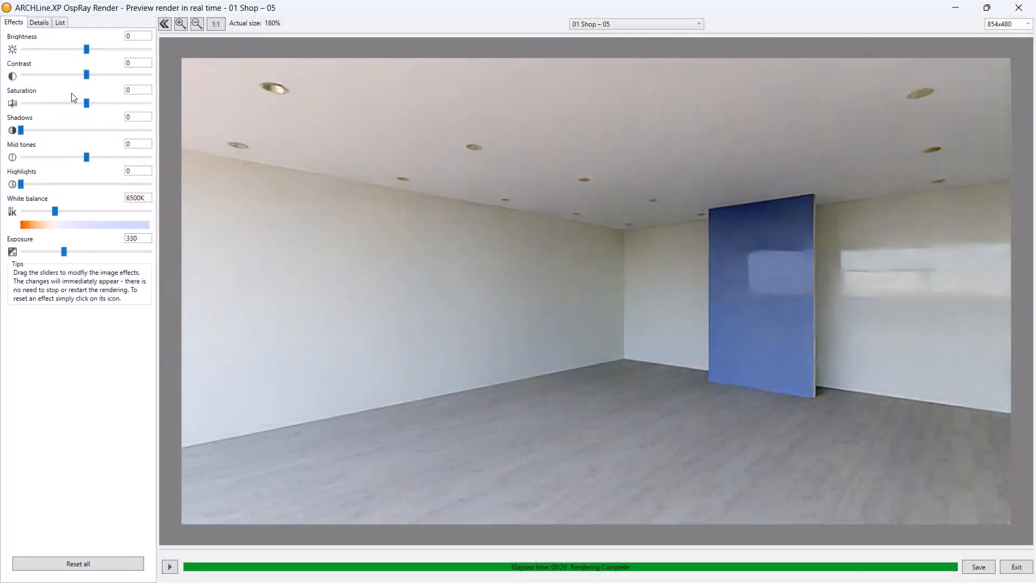
Enable artificial lights in the render details and save the rendered image as Render04
{"action": "left_click", "coordinate": [41, 24]}
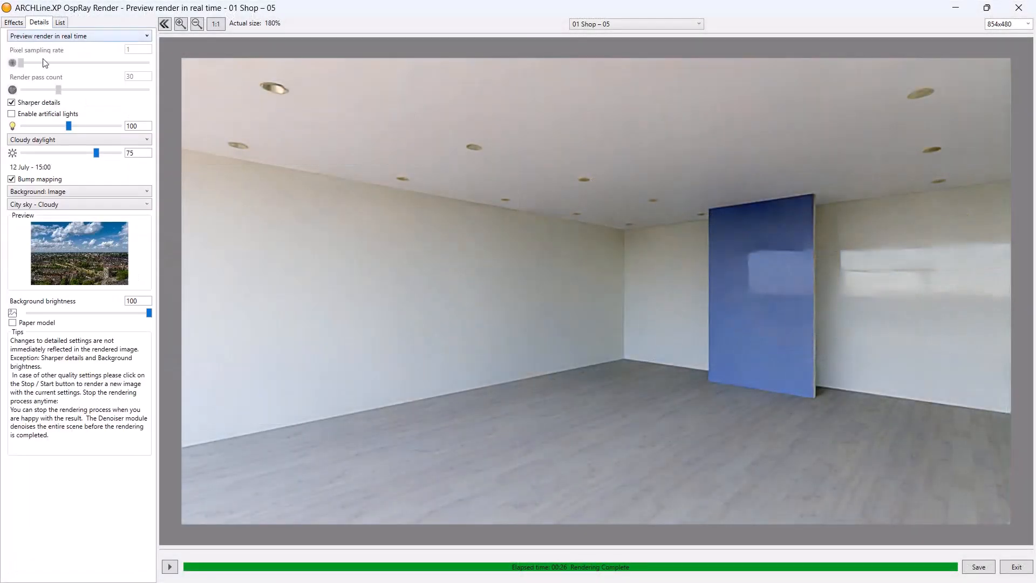
{"action": "left_click", "coordinate": [17, 115]}
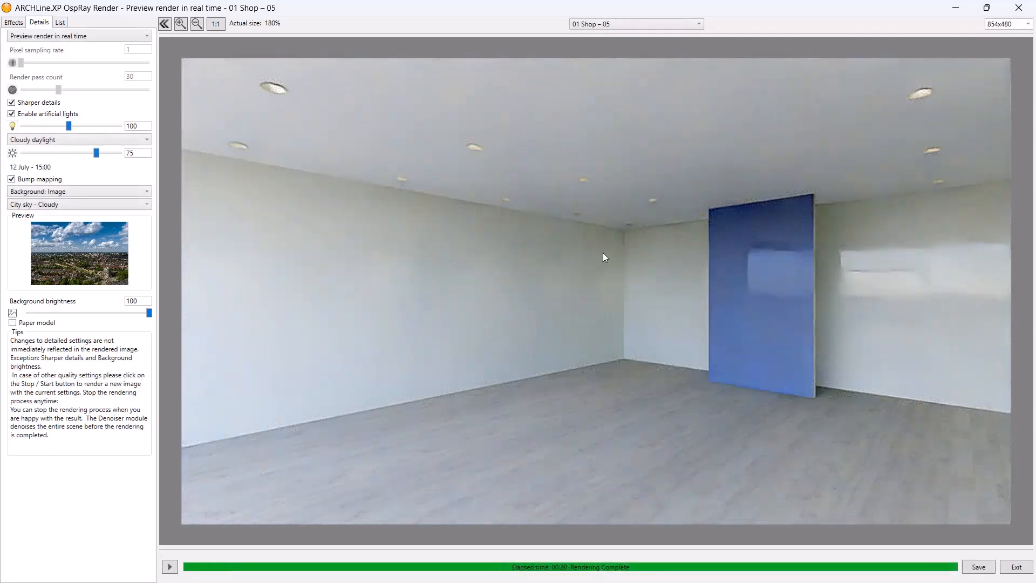
{"action": "left_click", "coordinate": [978, 567]}
{"action": "key", "text": "End"}
{"action": "key", "text": "shift+Left"}
{"action": "type", "text": "4"}
{"action": "left_click", "coordinate": [388, 323]}
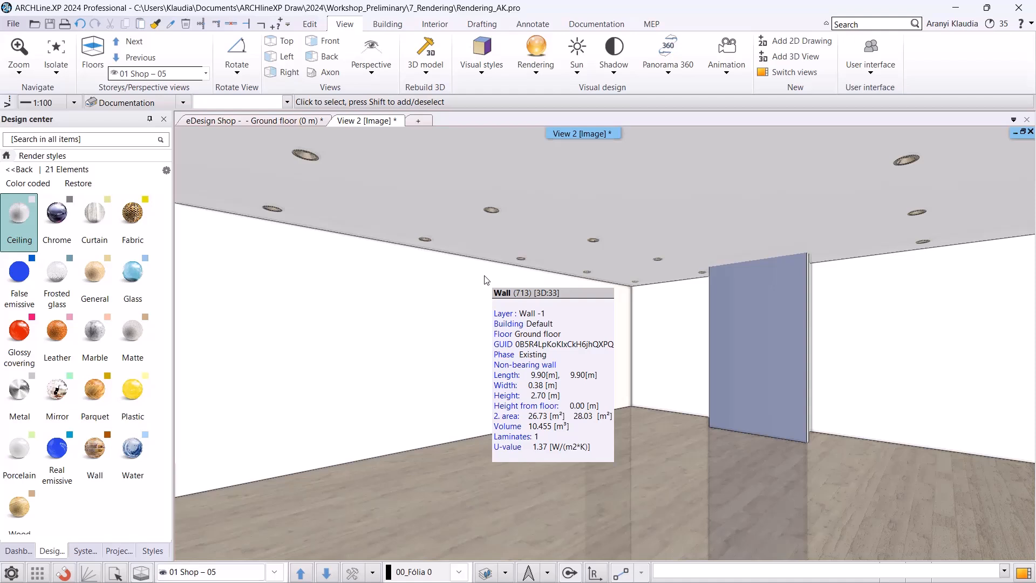
Find the floor slab's Egger_Chalky_Oak_J material and set its metallic reflection to 50% and its roughness to 0%
{"action": "right_click", "coordinate": [602, 463]}
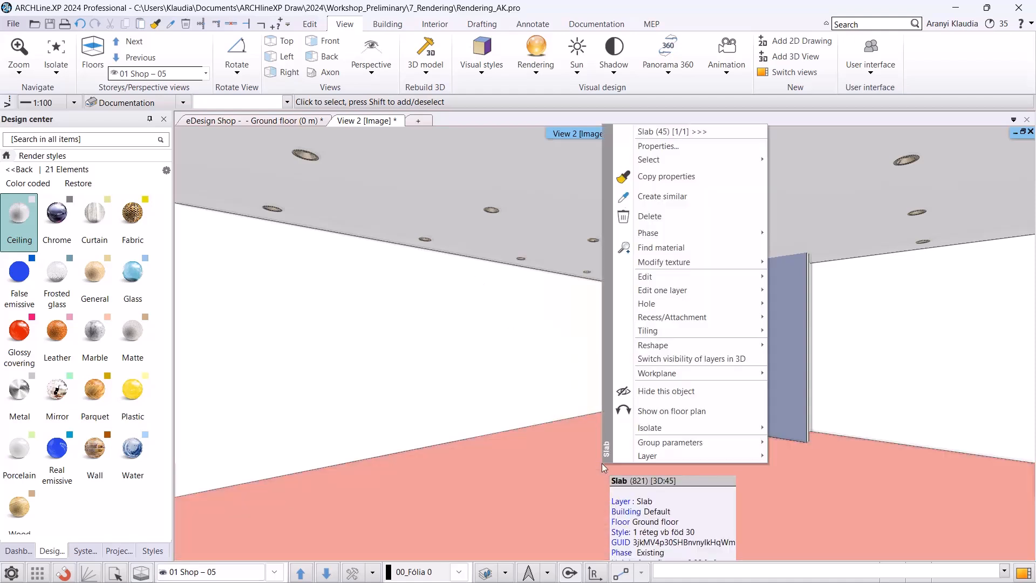
{"action": "left_click", "coordinate": [660, 248]}
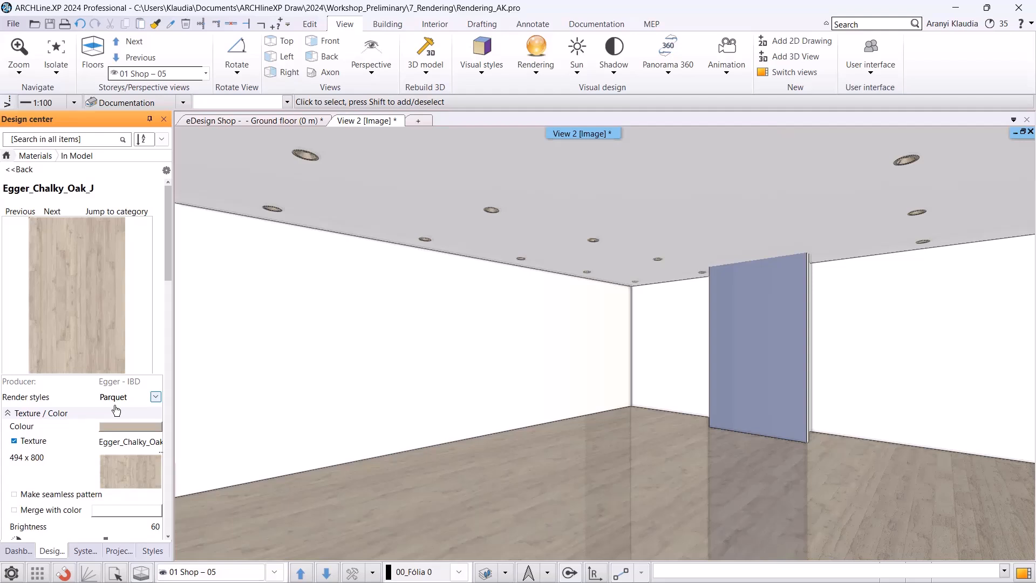
{"action": "left_click_drag", "start_coordinate": [169, 237], "coordinate": [182, 437]}
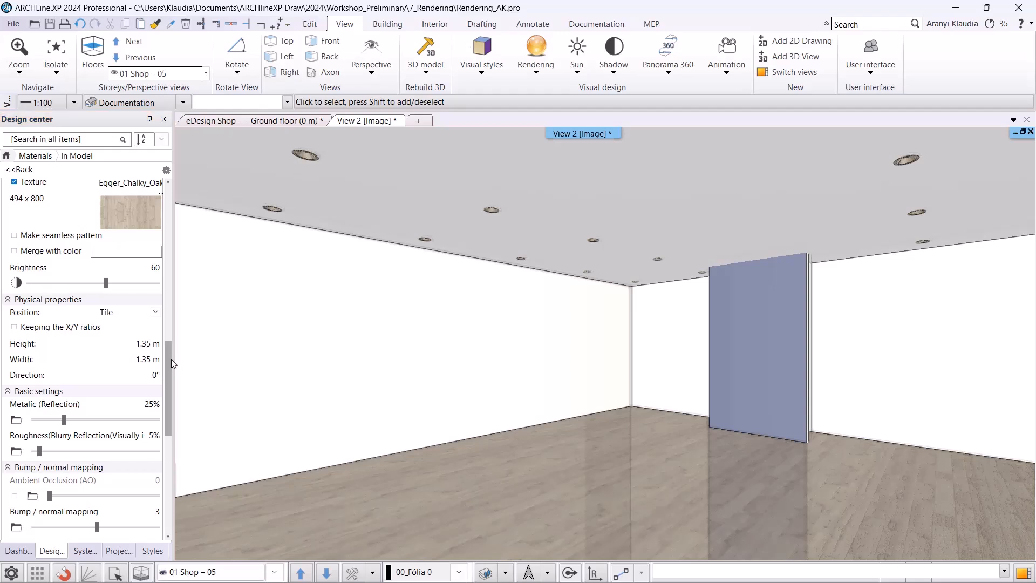
{"action": "left_click_drag", "start_coordinate": [169, 361], "coordinate": [167, 396]}
{"action": "scroll", "coordinate": [167, 396], "scroll_direction": "down", "scroll_amount": 3}
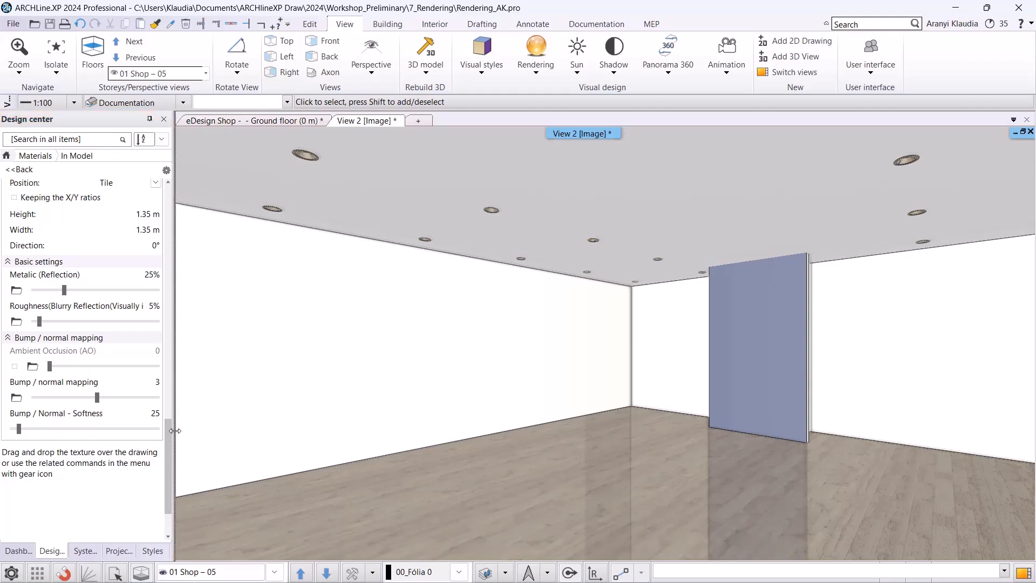
{"action": "scroll", "coordinate": [169, 432], "scroll_direction": "up", "scroll_amount": 7}
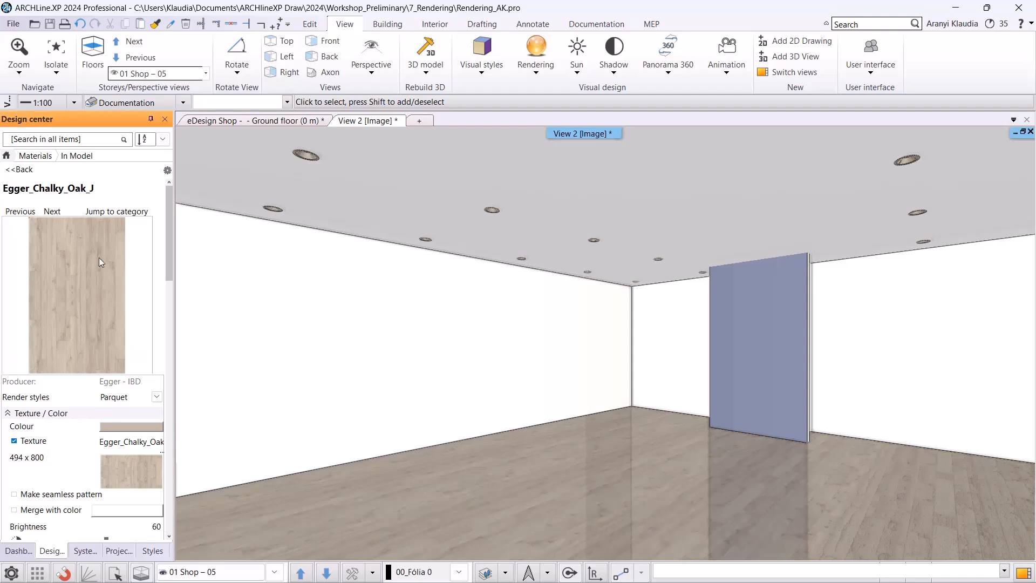
{"action": "scroll", "coordinate": [105, 280], "scroll_direction": "down", "scroll_amount": 5}
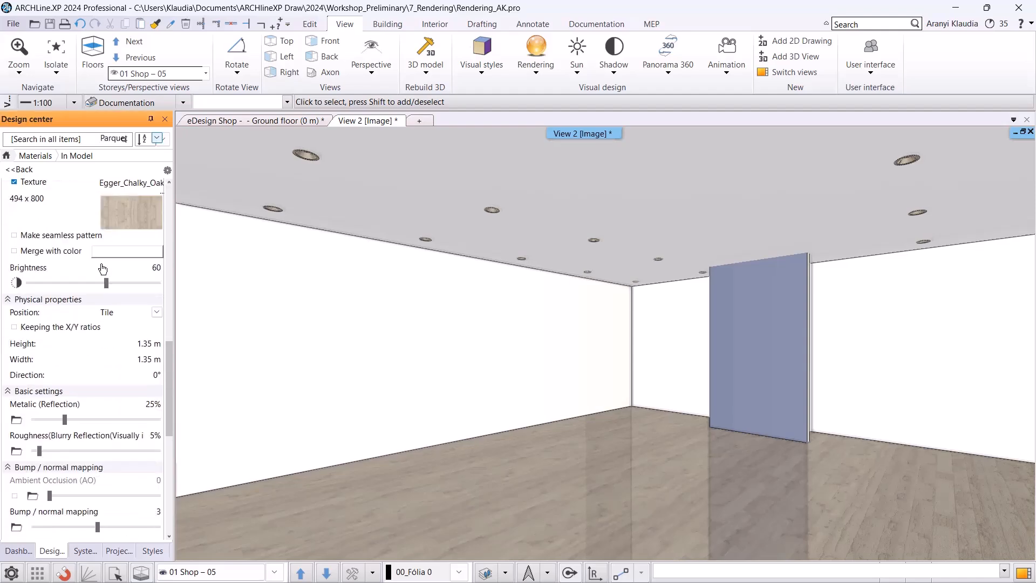
{"action": "scroll", "coordinate": [103, 268], "scroll_direction": "down", "scroll_amount": 1}
{"action": "left_click_drag", "start_coordinate": [67, 394], "coordinate": [98, 395]}
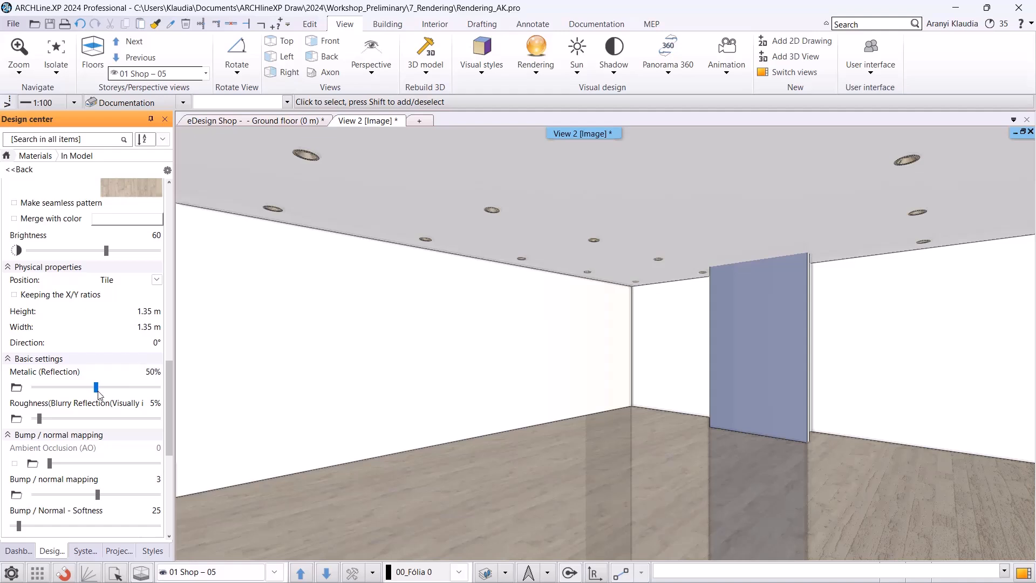
{"action": "left_click_drag", "start_coordinate": [40, 419], "coordinate": [20, 424]}
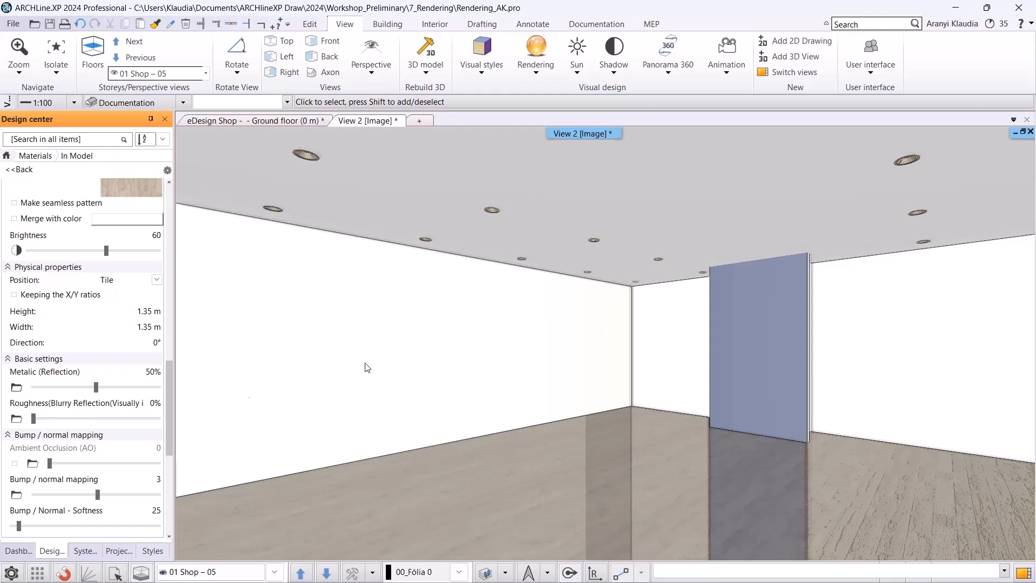
Find the long side wall's Tört fehér material and set its metallic reflection to 1%
{"action": "right_click", "coordinate": [401, 350]}
{"action": "left_click", "coordinate": [482, 122]}
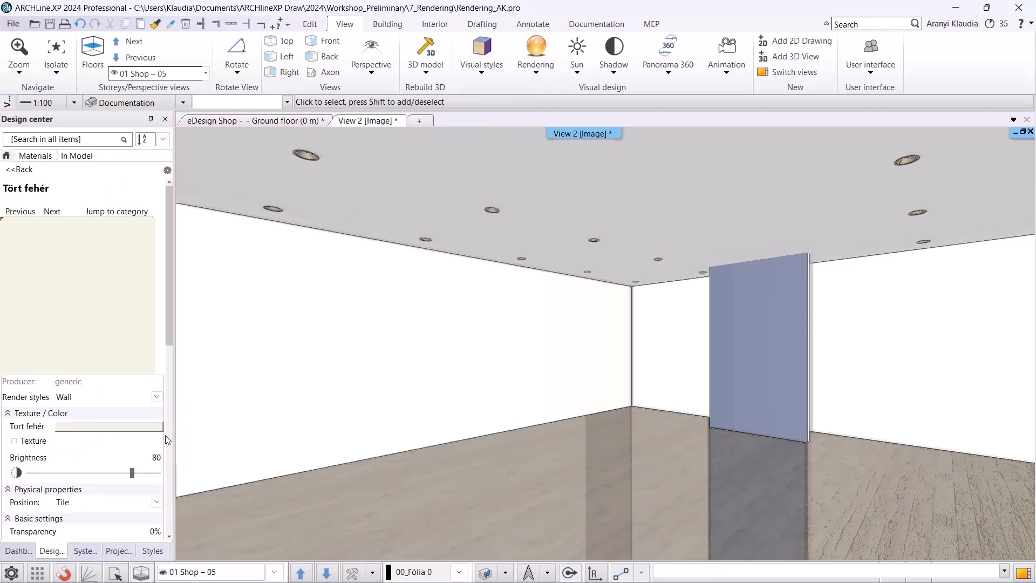
{"action": "scroll", "coordinate": [145, 475], "scroll_direction": "down", "scroll_amount": 2}
{"action": "left_click", "coordinate": [157, 497]}
{"action": "type", "text": "1"}
{"action": "key", "text": "Return"}
Set the metallic reflection of the blue panel's g800 material to 1%, and run a new realtime preview render
{"action": "right_click", "coordinate": [754, 319]}
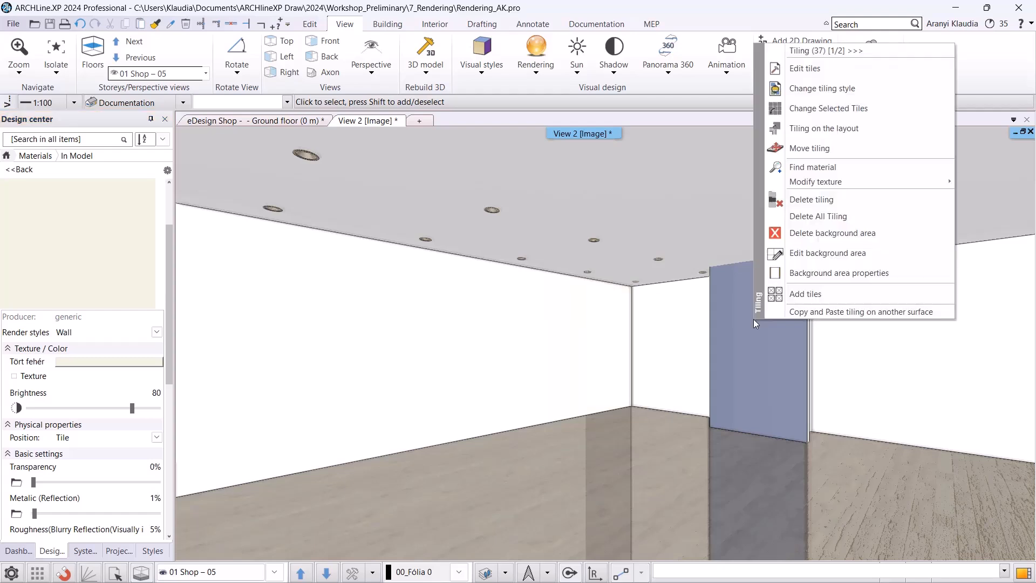
{"action": "left_click", "coordinate": [815, 169]}
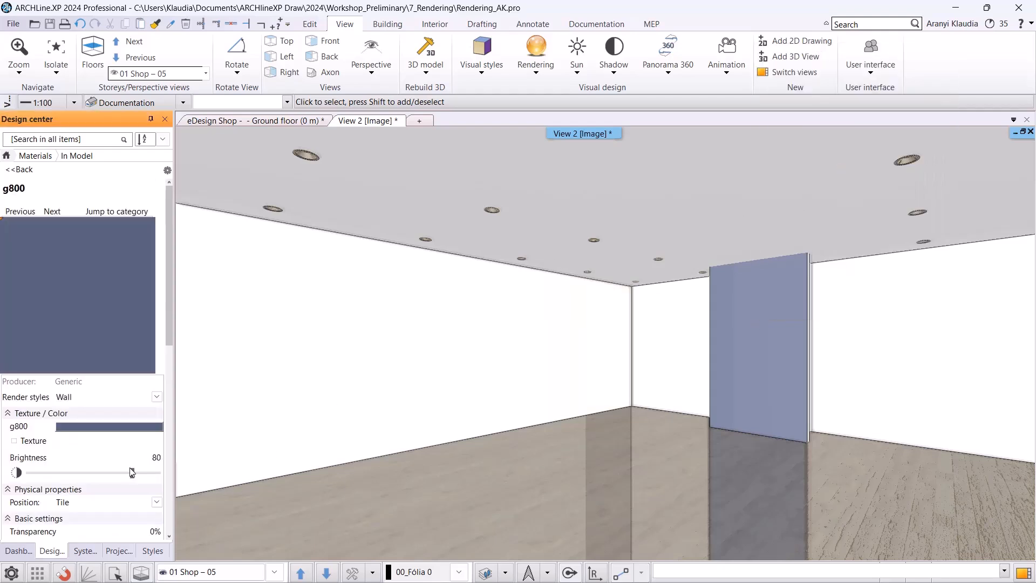
{"action": "scroll", "coordinate": [152, 467], "scroll_direction": "down", "scroll_amount": 3}
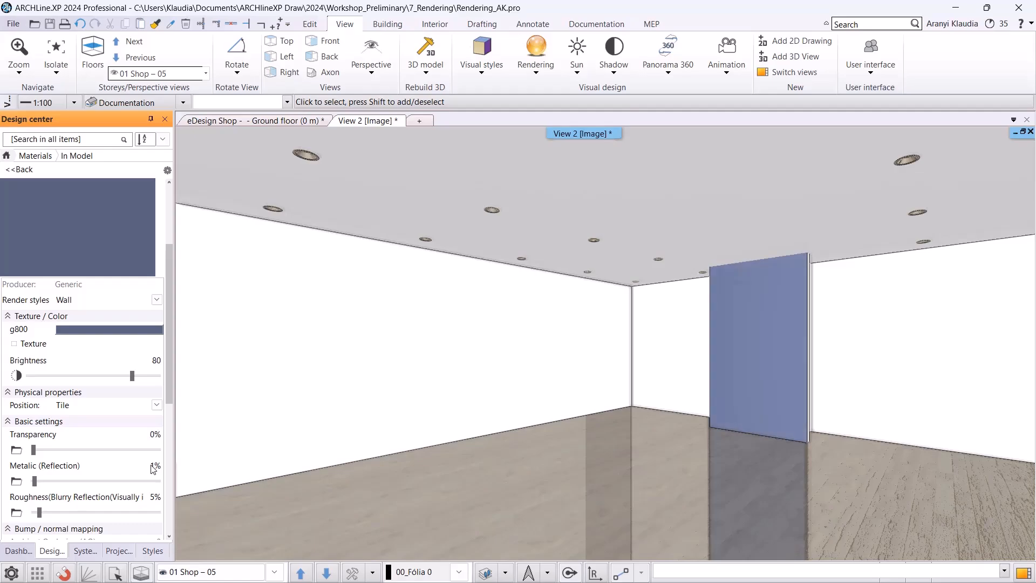
{"action": "left_click", "coordinate": [712, 568]}
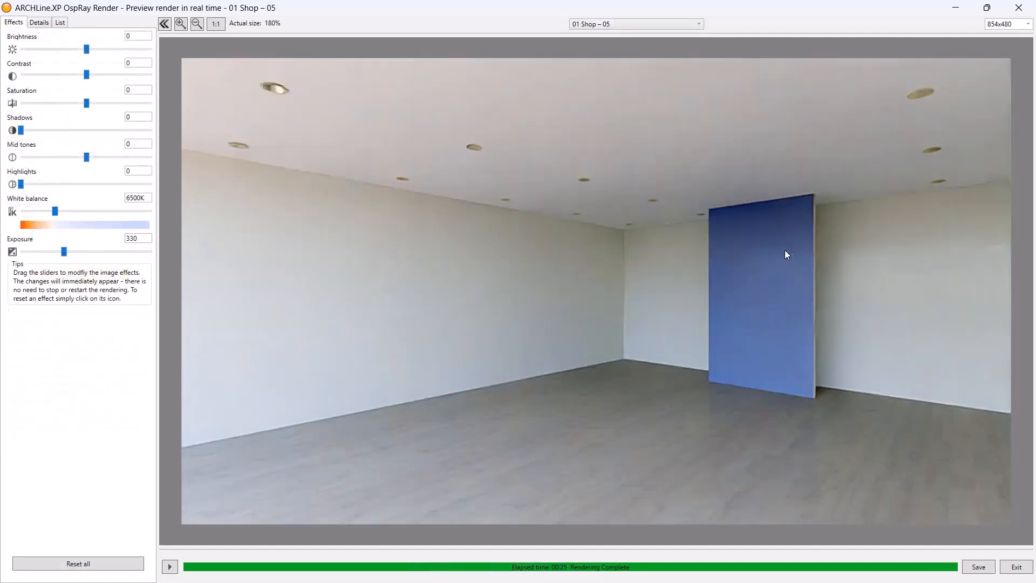
Save the render with the adjusted material reflections as image Render05
{"action": "left_click", "coordinate": [978, 567]}
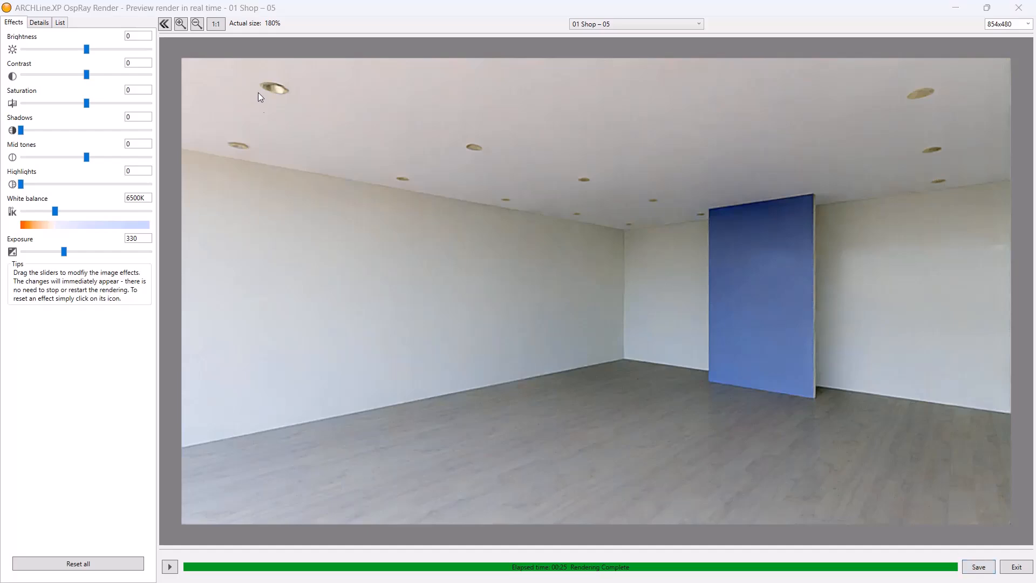
{"action": "left_click", "coordinate": [451, 156]}
{"action": "left_click", "coordinate": [139, 267]}
{"action": "key", "text": "BackSpace"}
{"action": "type", "text": "5"}
{"action": "left_click", "coordinate": [405, 317]}
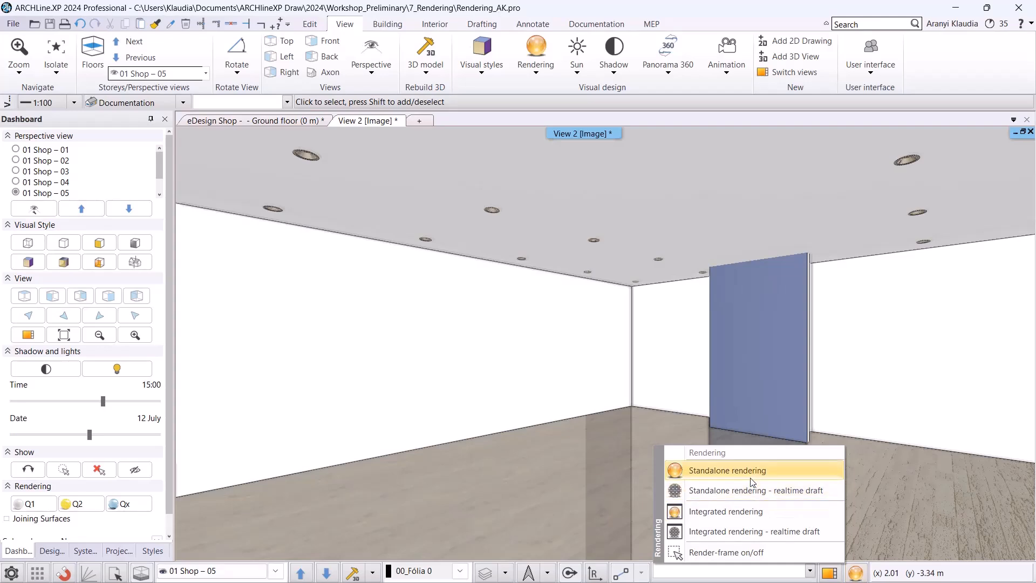
Run a standalone rendering at 1024x768 with the Q1 quick preview preset and artificial lights enabled, and maximise the render window
{"action": "left_click", "coordinate": [750, 476]}
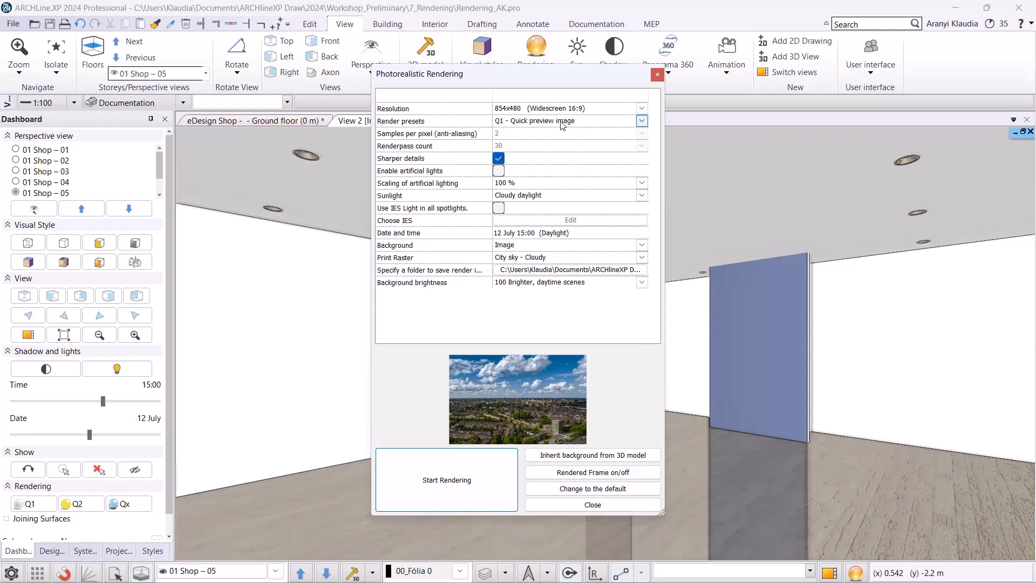
{"action": "left_click", "coordinate": [562, 109]}
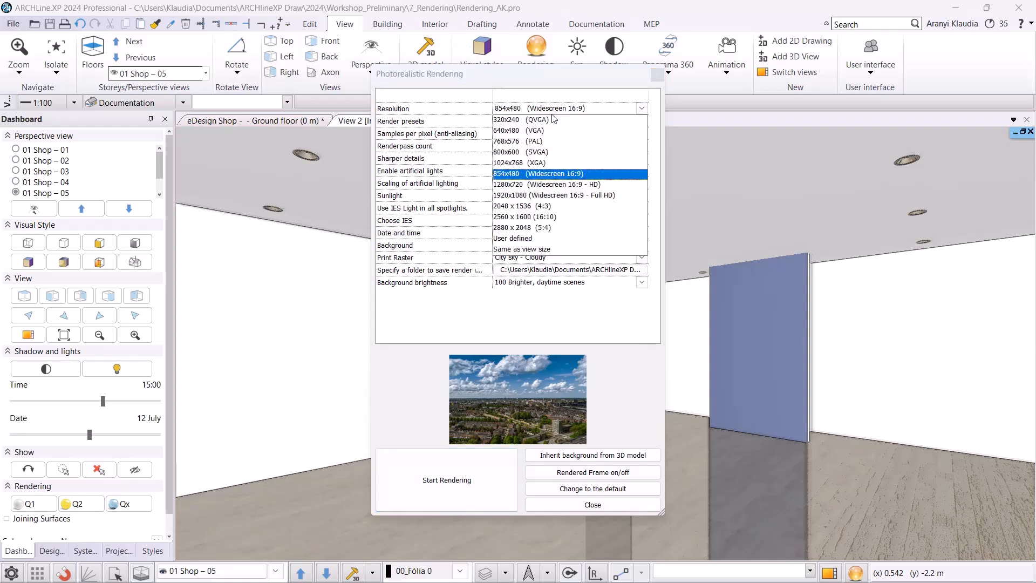
{"action": "left_click", "coordinate": [543, 164]}
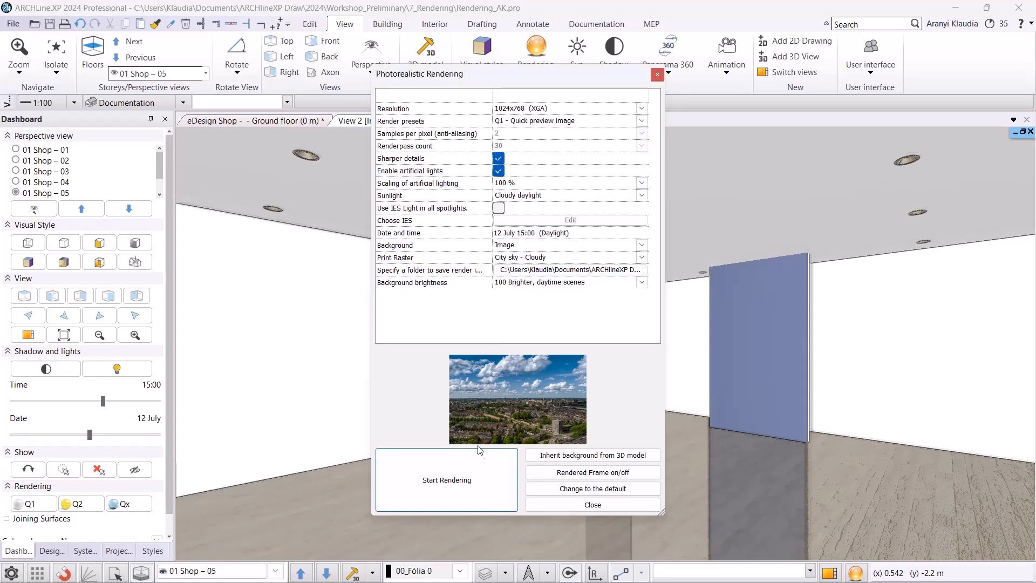
{"action": "left_click", "coordinate": [464, 470]}
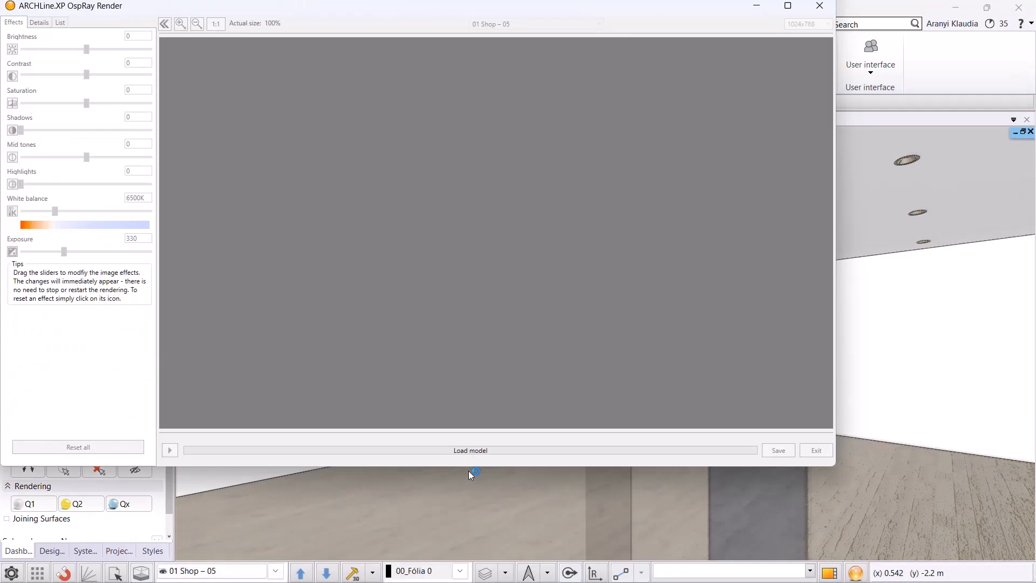
{"action": "left_click", "coordinate": [788, 7]}
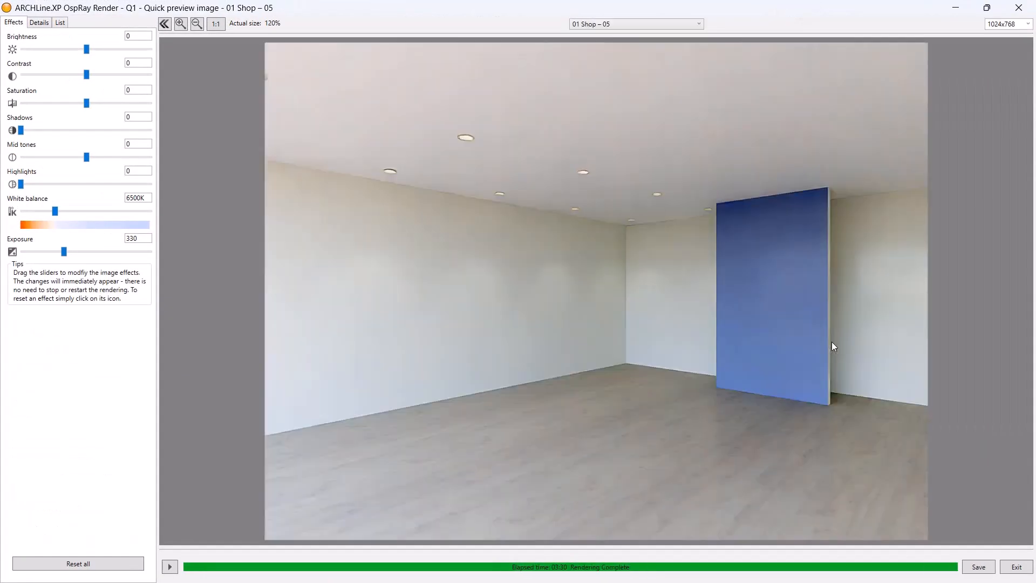
Save the Q1 rendered image in the 7_Rendering folder and close the render window
{"action": "left_click", "coordinate": [978, 567]}
{"action": "left_click", "coordinate": [165, 268]}
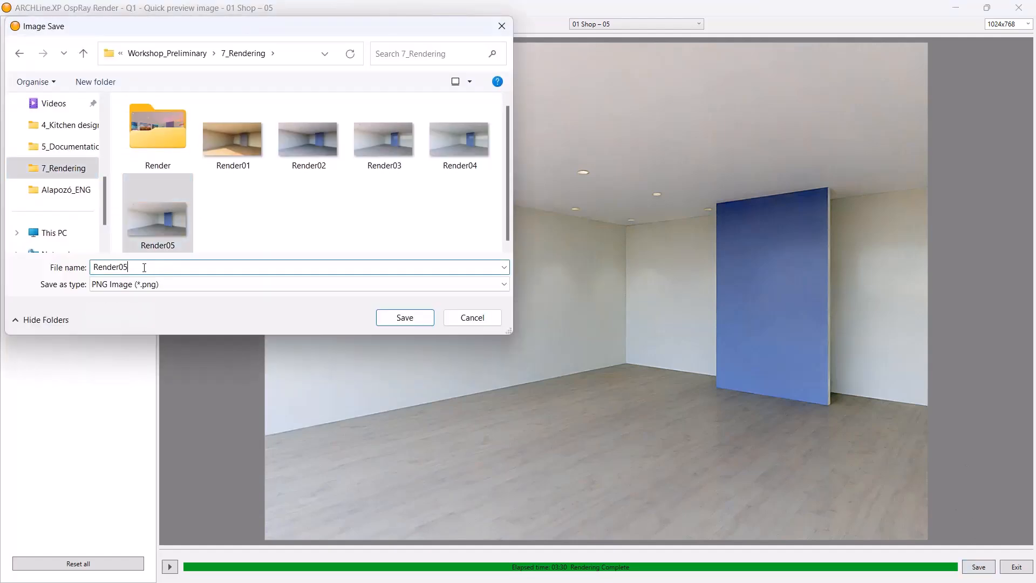
{"action": "left_click", "coordinate": [405, 318]}
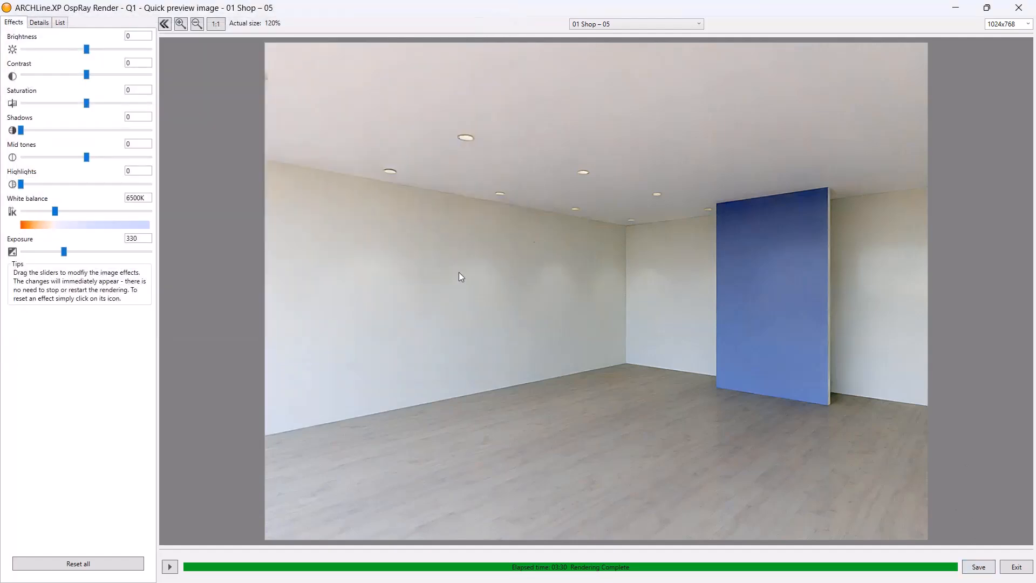
{"action": "left_click", "coordinate": [1019, 8]}
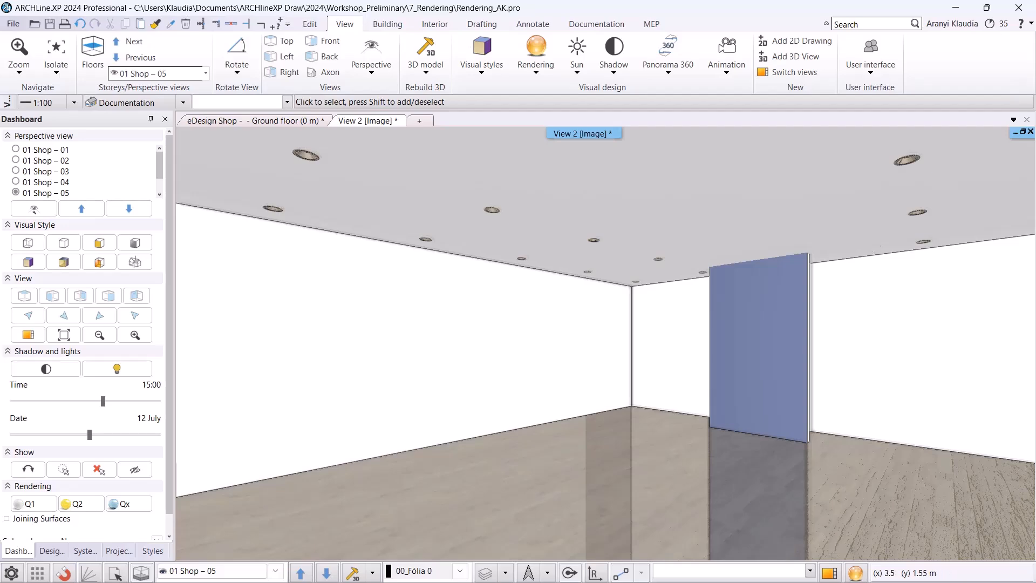
Tile the 3D view beside the ground floor plan and use Layer walk to show the Costumer area - Furniture layer as well
{"action": "left_click", "coordinate": [1023, 131]}
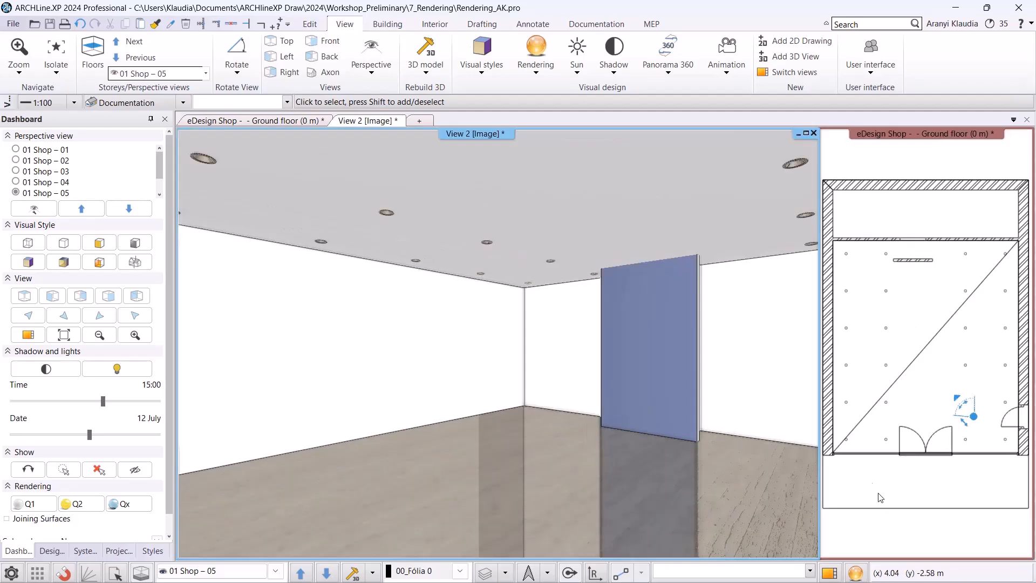
{"action": "left_click", "coordinate": [222, 120]}
{"action": "left_click", "coordinate": [511, 573]}
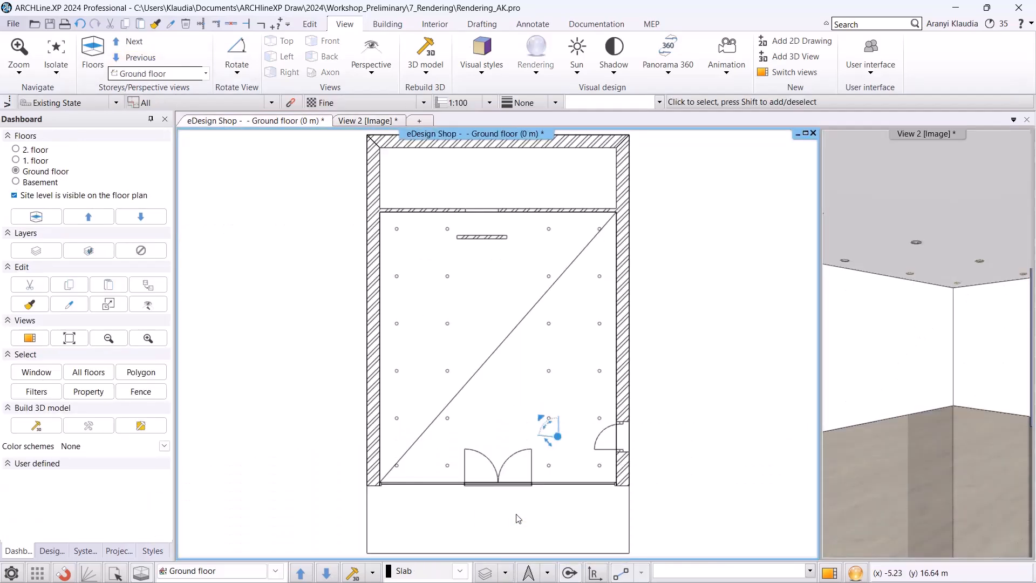
{"action": "left_click", "coordinate": [518, 467]}
{"action": "left_click", "coordinate": [651, 167], "text": "ctrl"}
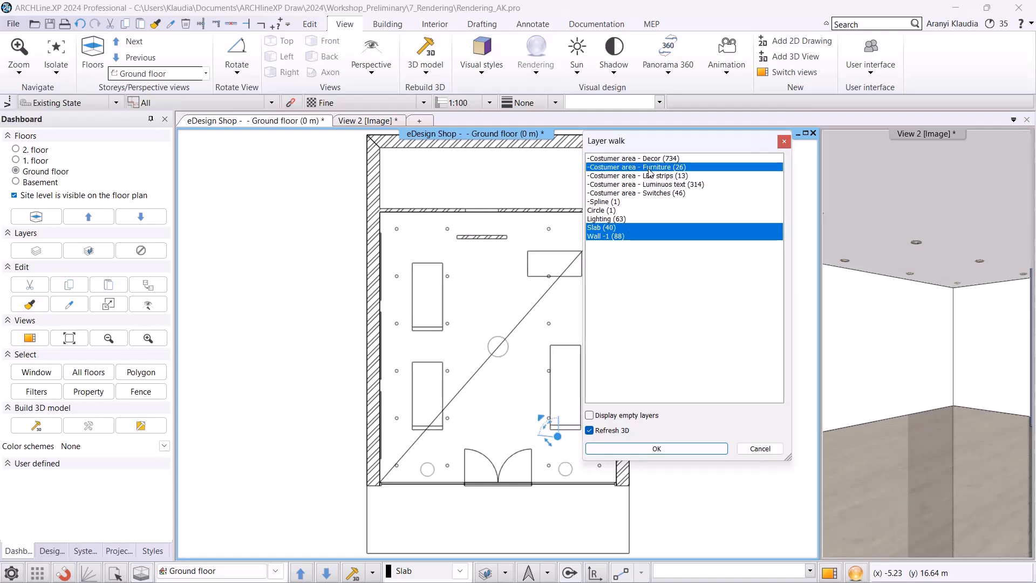
{"action": "left_click", "coordinate": [675, 449]}
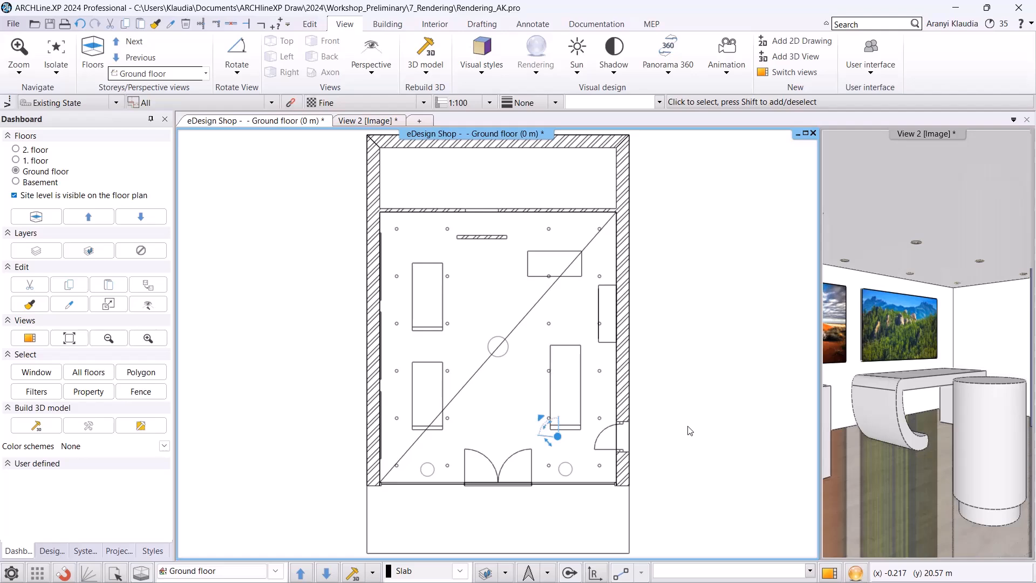
Return to the perspective view and apply the Metal render style to the long display table along the side wall
{"action": "left_click", "coordinate": [370, 122]}
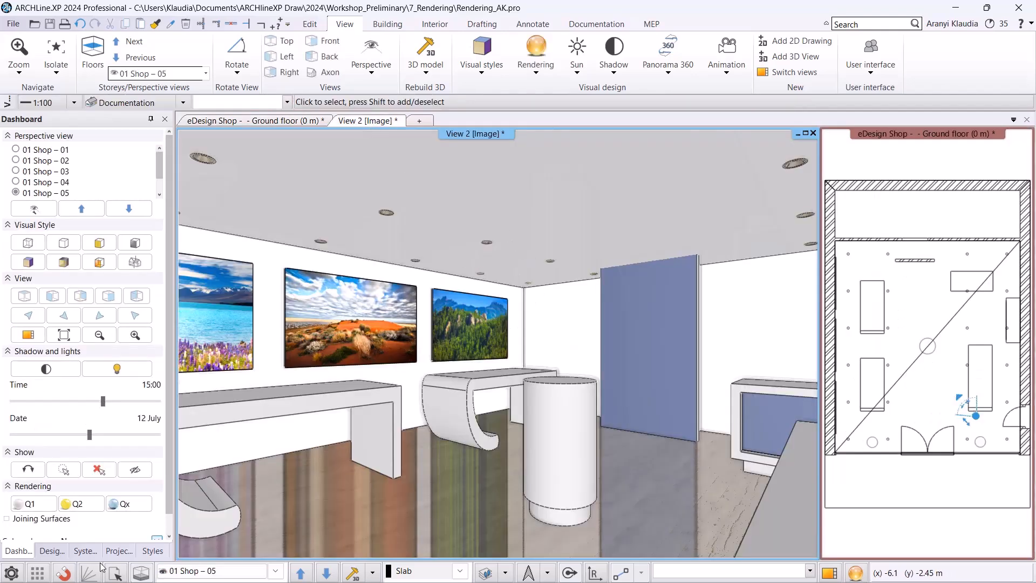
{"action": "left_click", "coordinate": [63, 551]}
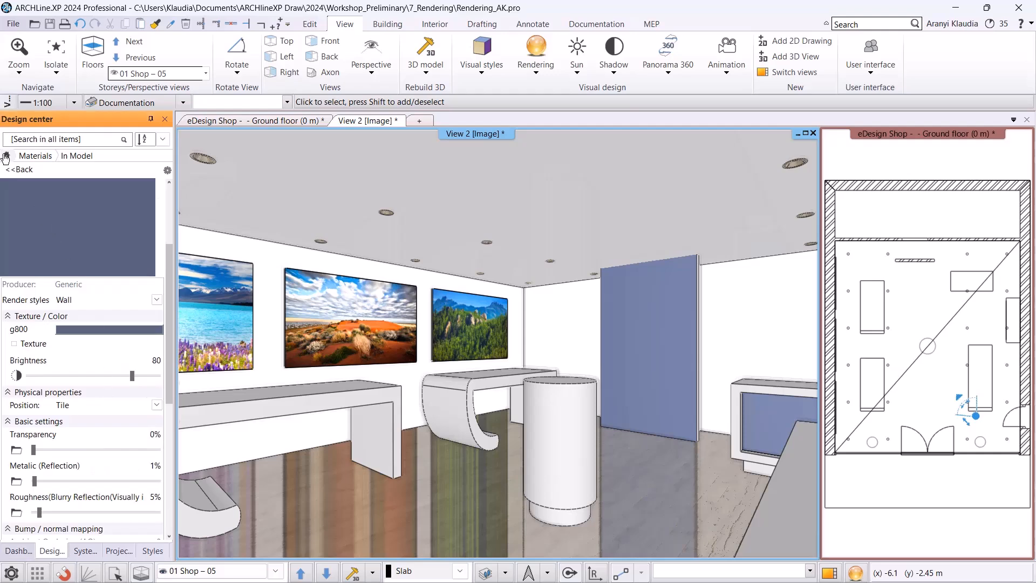
{"action": "left_click", "coordinate": [16, 169]}
{"action": "left_click", "coordinate": [135, 392]}
{"action": "left_click_drag", "start_coordinate": [22, 389], "coordinate": [189, 413]}
{"action": "left_click_drag", "start_coordinate": [255, 407], "coordinate": [285, 404]}
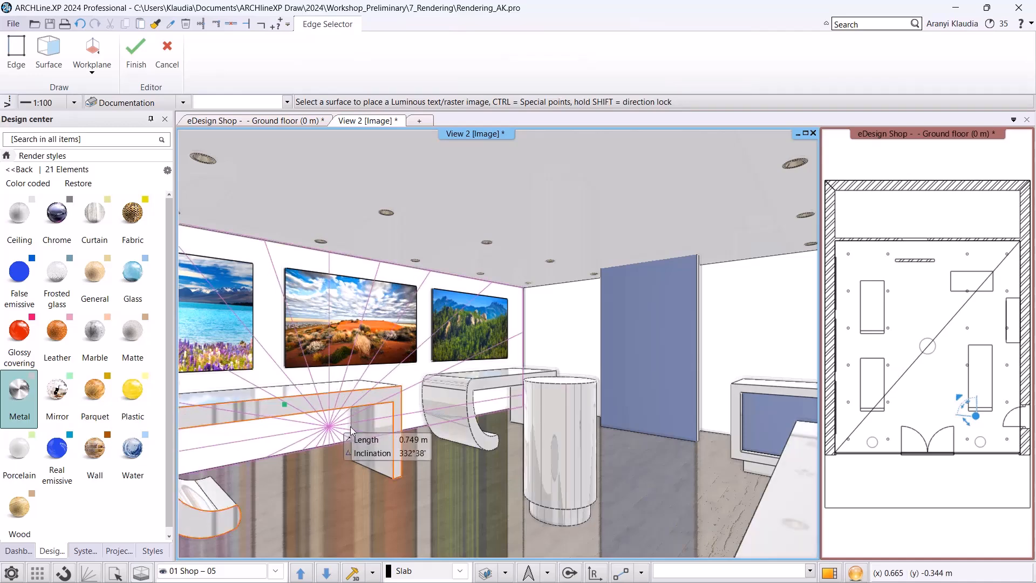
{"action": "left_click", "coordinate": [328, 422]}
Run a standalone realtime draft rendering of the scene with the metal table, inspect it maximised, and minimise the render window
{"action": "left_click", "coordinate": [855, 572]}
{"action": "left_click", "coordinate": [782, 485]}
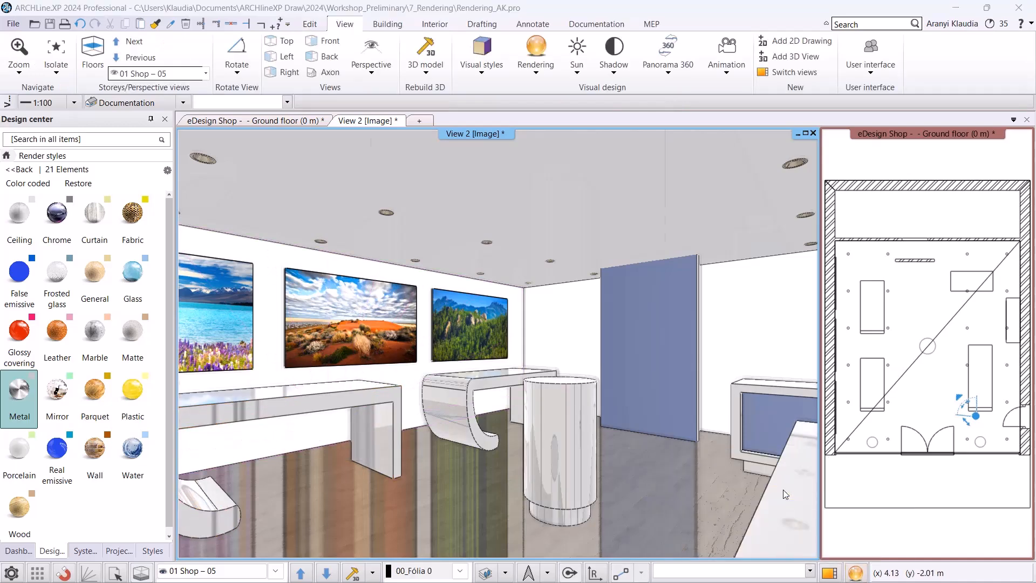
{"action": "left_click", "coordinate": [475, 461]}
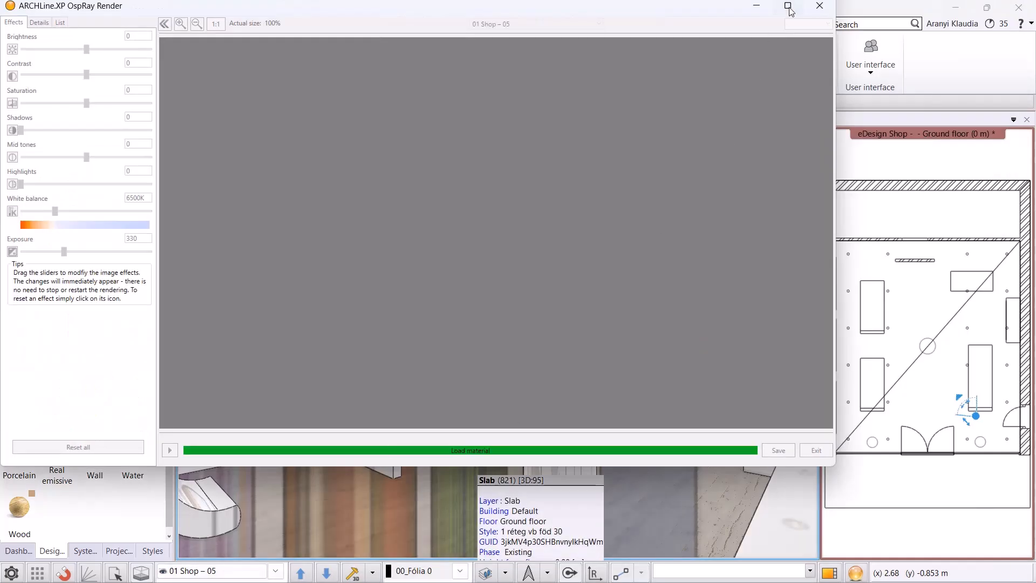
{"action": "left_click", "coordinate": [788, 6]}
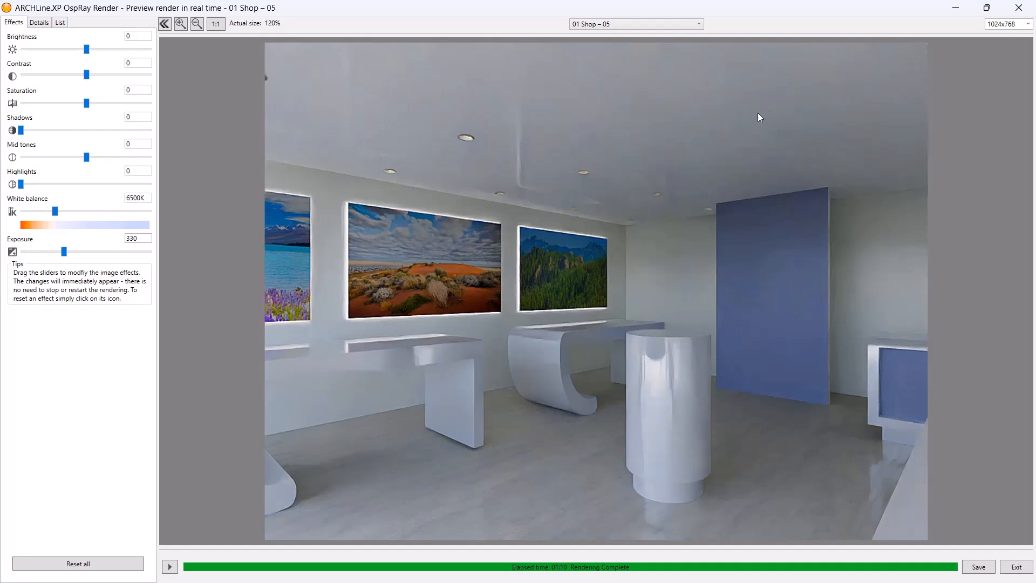
{"action": "left_click", "coordinate": [956, 7]}
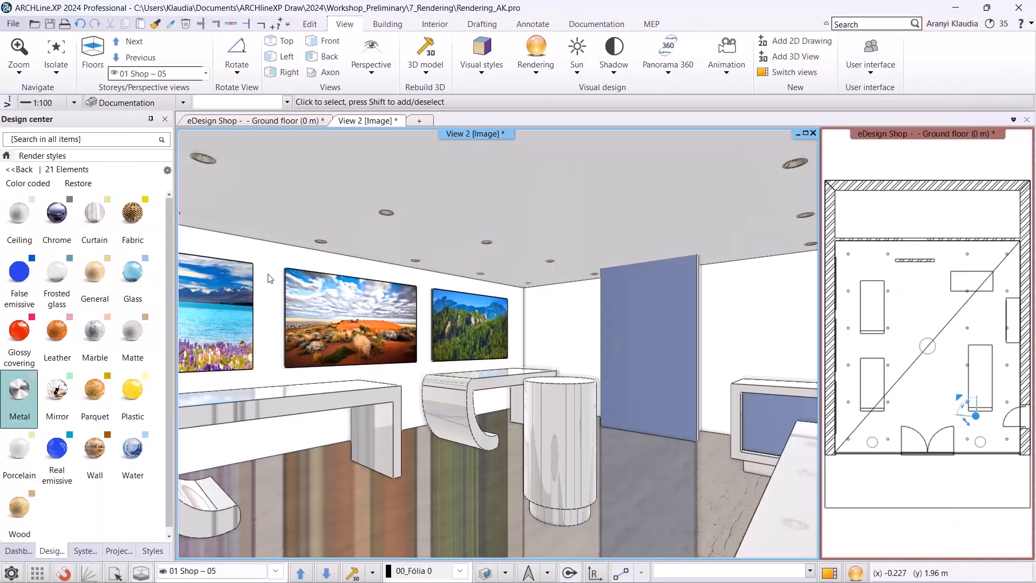
Apply the Plastic render style to the long display table and close the minimised draft render window
{"action": "left_click", "coordinate": [136, 405]}
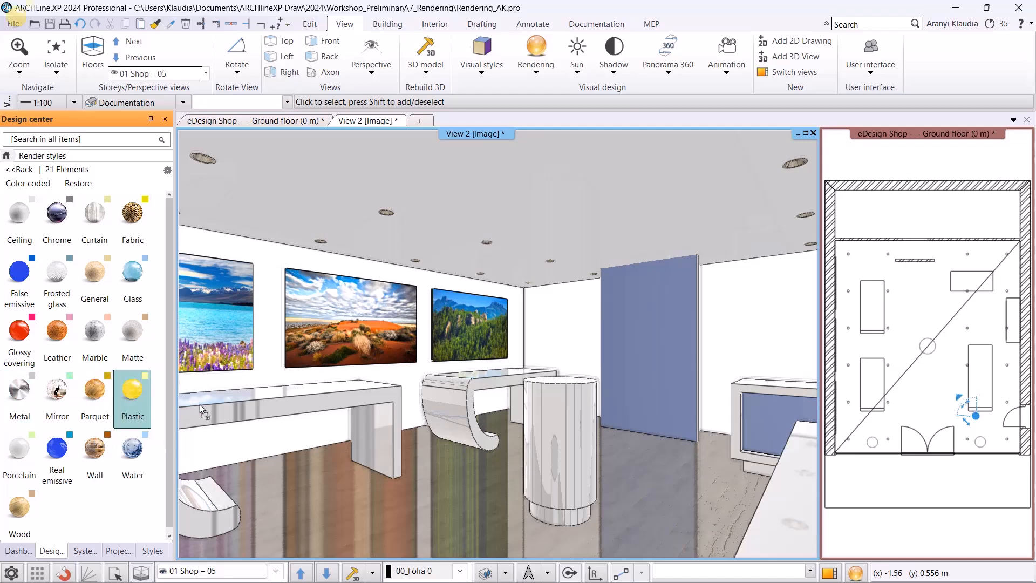
{"action": "left_click", "coordinate": [280, 405]}
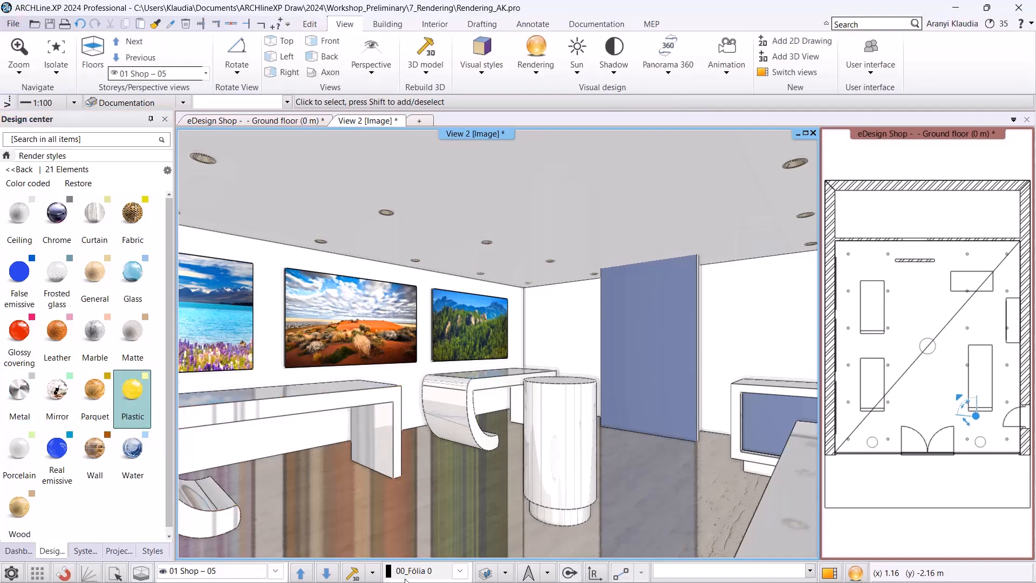
{"action": "mouse_move", "coordinate": [440, 574]}
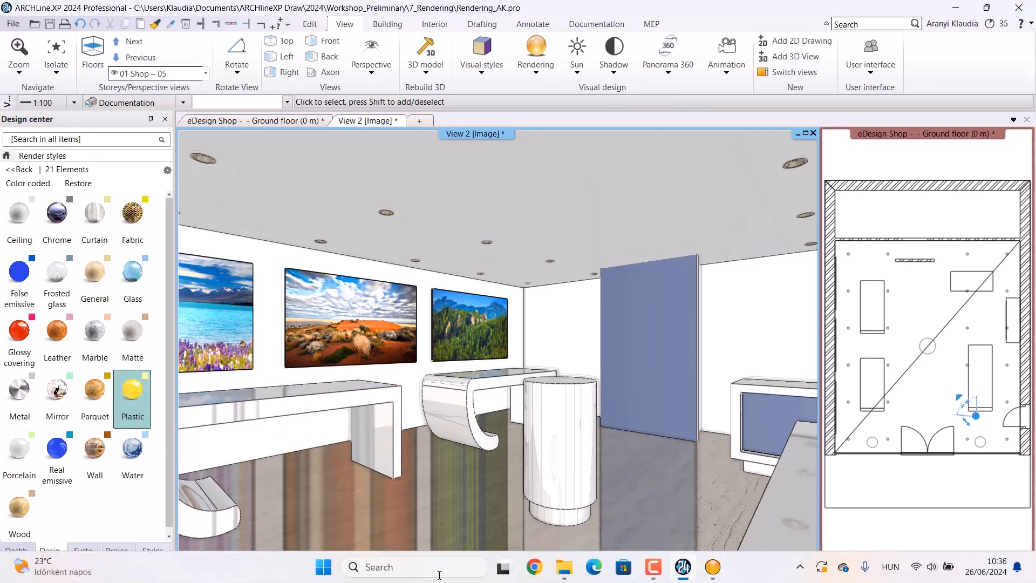
{"action": "left_click", "coordinate": [713, 567]}
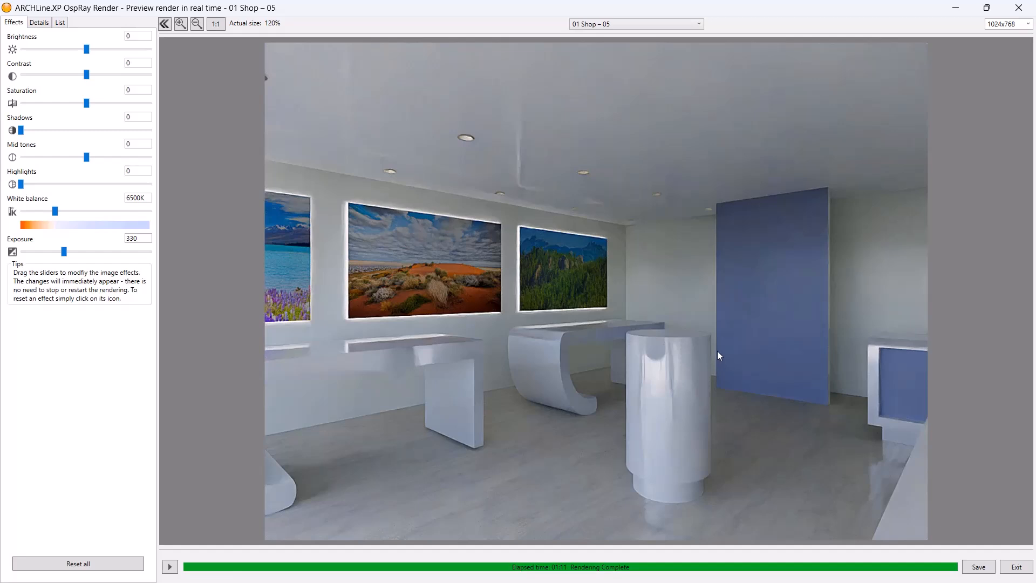
{"action": "left_click", "coordinate": [1020, 8]}
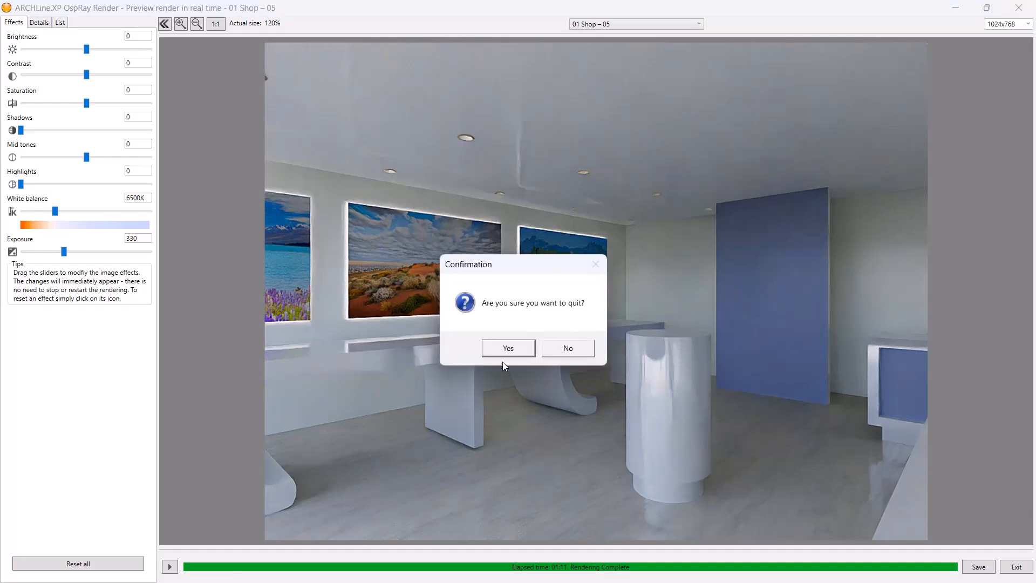
{"action": "left_click", "coordinate": [506, 347]}
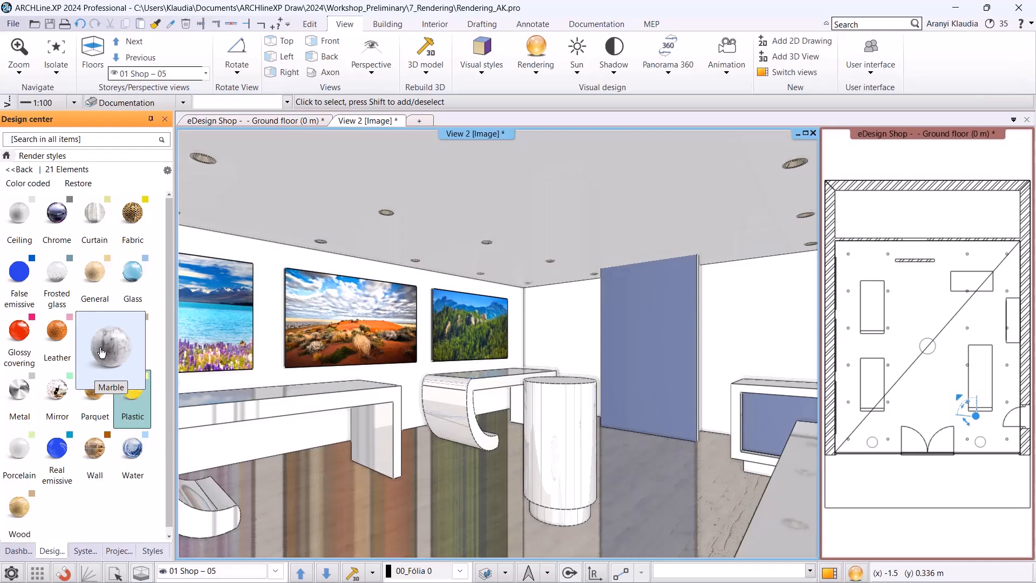
Apply the Marble render style to the long display table and run a standalone rendering at 1024x768 with the Q1 quick preview preset
{"action": "left_click", "coordinate": [102, 352]}
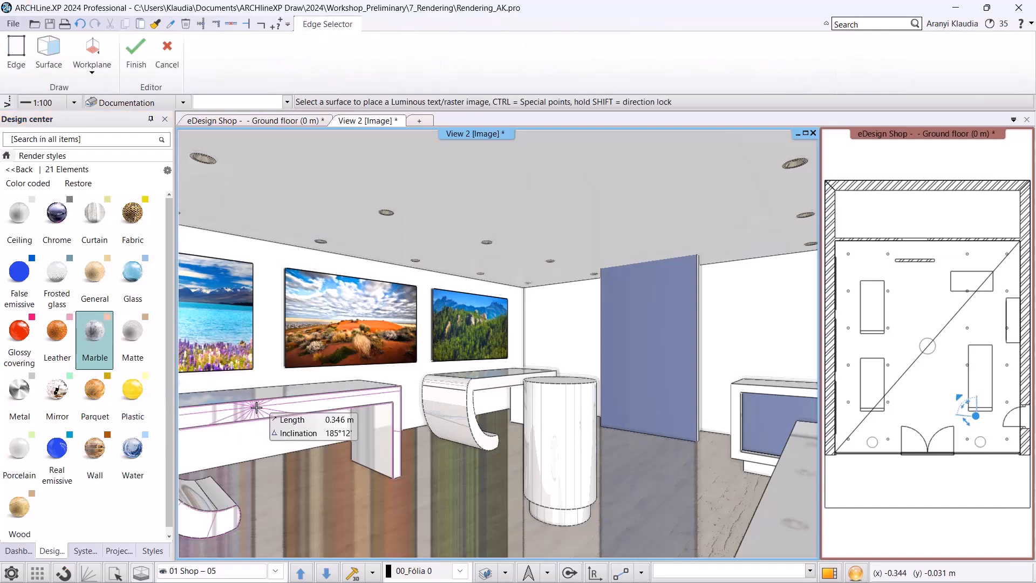
{"action": "key", "text": "Escape"}
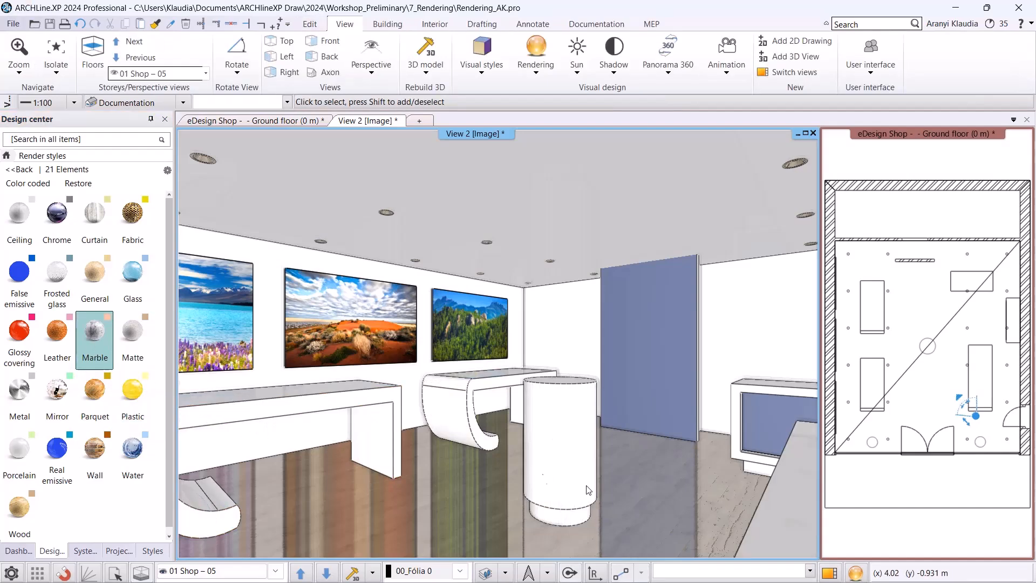
{"action": "left_click", "coordinate": [856, 573]}
{"action": "left_click", "coordinate": [763, 478]}
{"action": "left_click", "coordinate": [445, 483]}
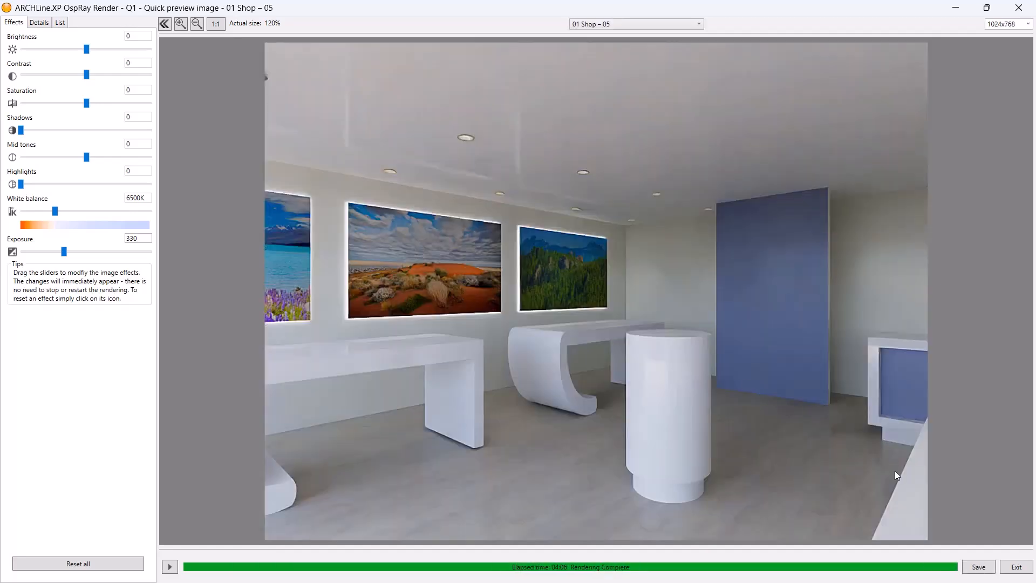
Save the rendered image as Render07 in the 7_Rendering folder and close the render window
{"action": "left_click", "coordinate": [971, 565]}
{"action": "left_click", "coordinate": [232, 214]}
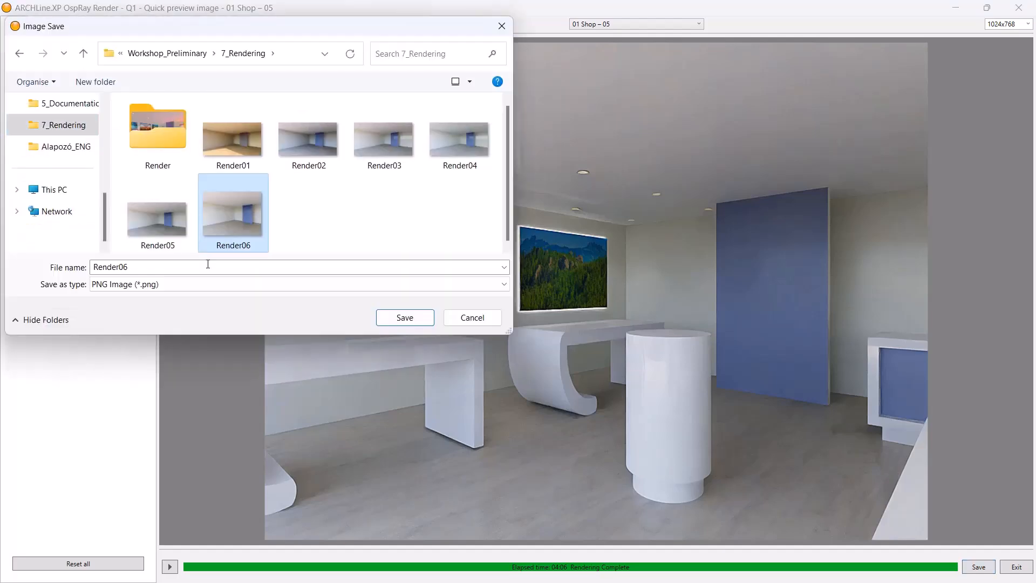
{"action": "left_click", "coordinate": [206, 264]}
{"action": "left_click", "coordinate": [207, 264]}
{"action": "key", "text": "BackSpace"}
{"action": "type", "text": "7"}
{"action": "left_click", "coordinate": [430, 315]}
{"action": "left_click", "coordinate": [1020, 7]}
{"action": "left_click", "coordinate": [505, 348]}
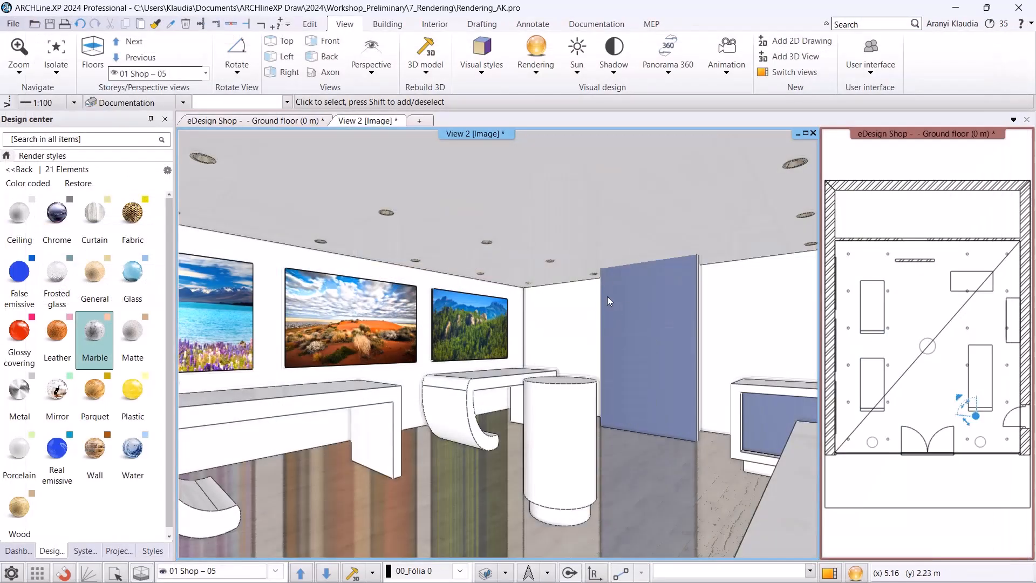
Search the Design center for chrome and apply the CHROME_MIRROR_03 material to the blue partition panel
{"action": "left_click", "coordinate": [7, 155]}
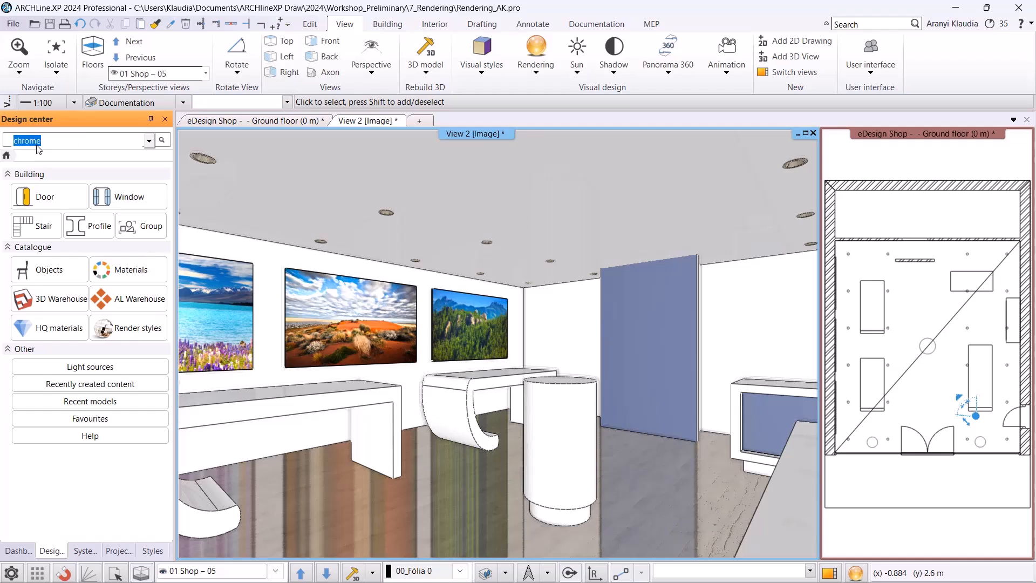
{"action": "key", "text": "Return"}
{"action": "left_click", "coordinate": [57, 249]}
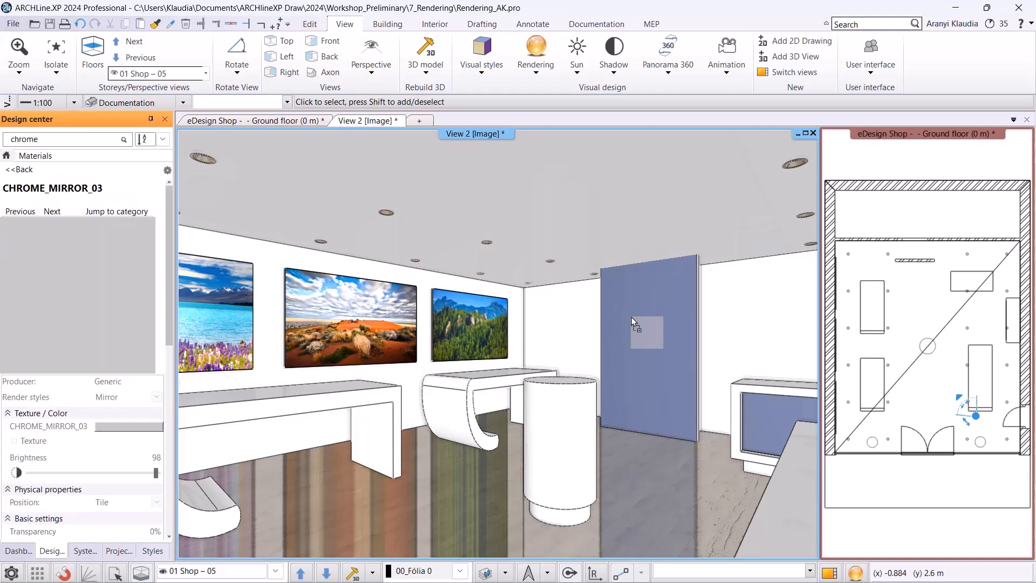
{"action": "left_click_drag", "start_coordinate": [631, 317], "coordinate": [631, 316]}
{"action": "left_click", "coordinate": [672, 322]}
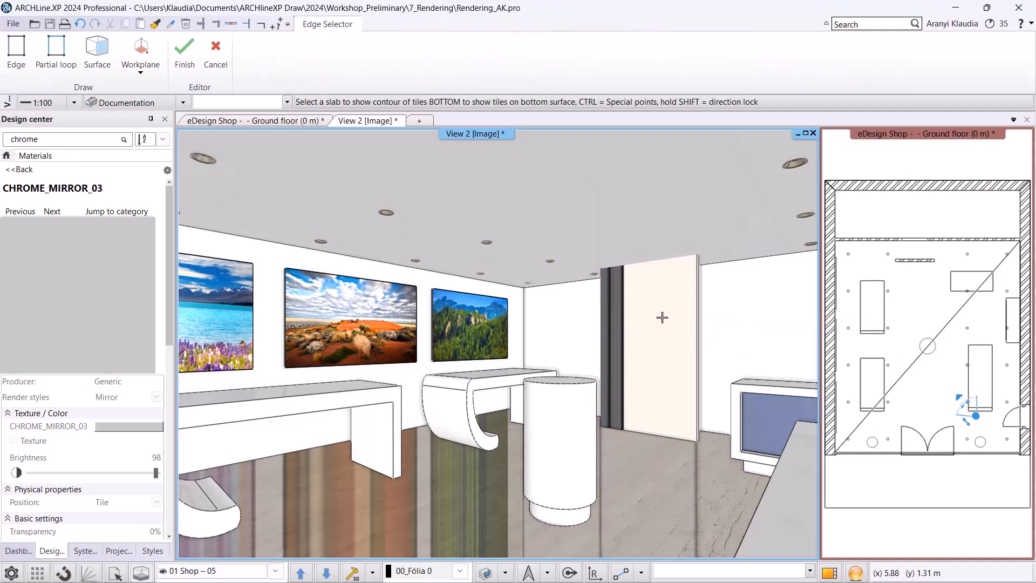
Run a standalone rendering of the mirrored panel at 1280x720 widescreen HD with the Q1 quick preview preset
{"action": "left_click", "coordinate": [856, 573]}
{"action": "left_click", "coordinate": [728, 471]}
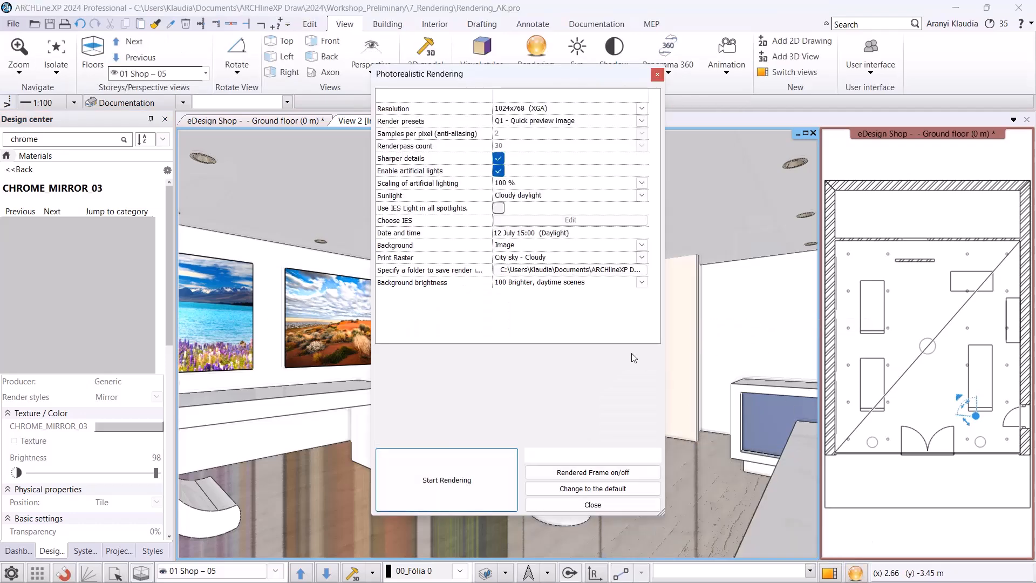
{"action": "left_click", "coordinate": [540, 108]}
{"action": "left_click", "coordinate": [540, 195]}
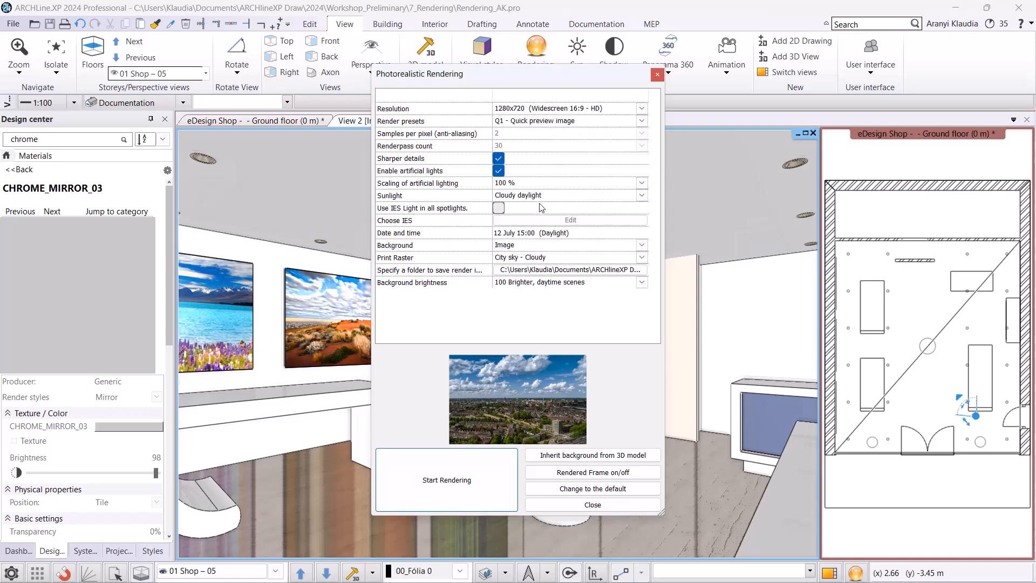
{"action": "left_click", "coordinate": [452, 478]}
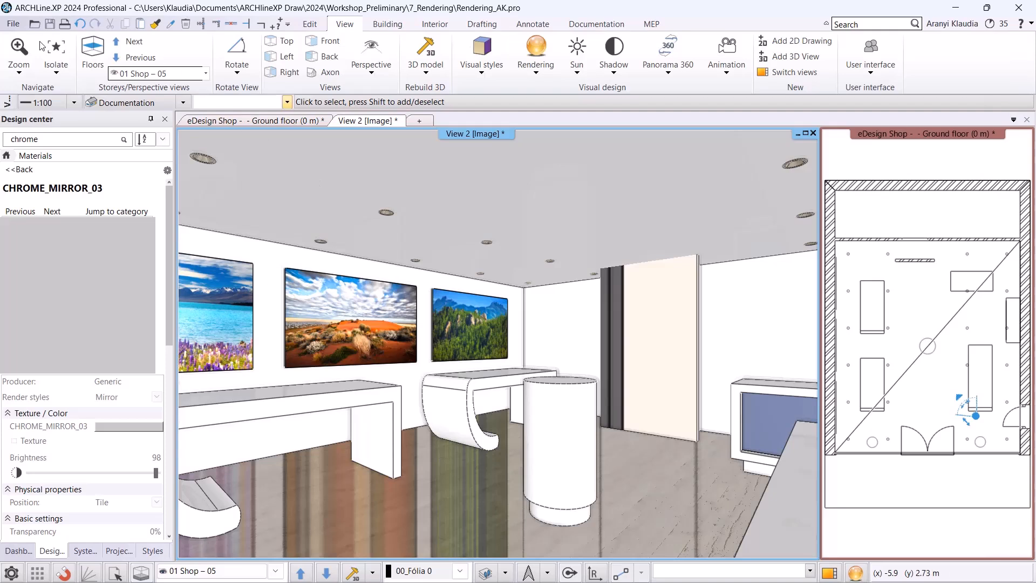
Undo the mirror material on the panel and use Layer walk in the ground floor plan to also show the Costumer area - Decor layer
{"action": "left_click", "coordinate": [80, 24]}
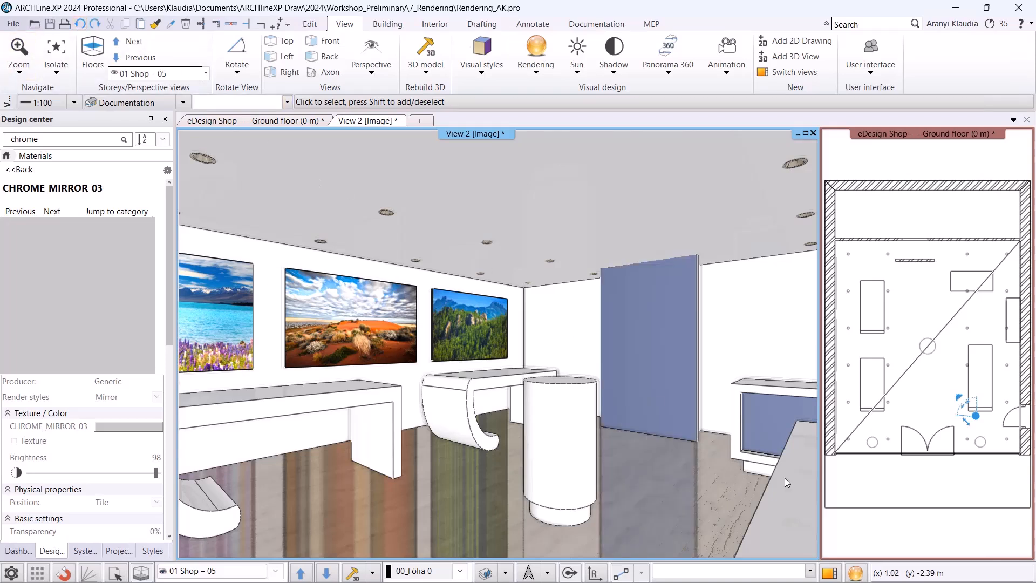
{"action": "left_click", "coordinate": [866, 485]}
{"action": "left_click", "coordinate": [829, 573]}
{"action": "left_click", "coordinate": [494, 566]}
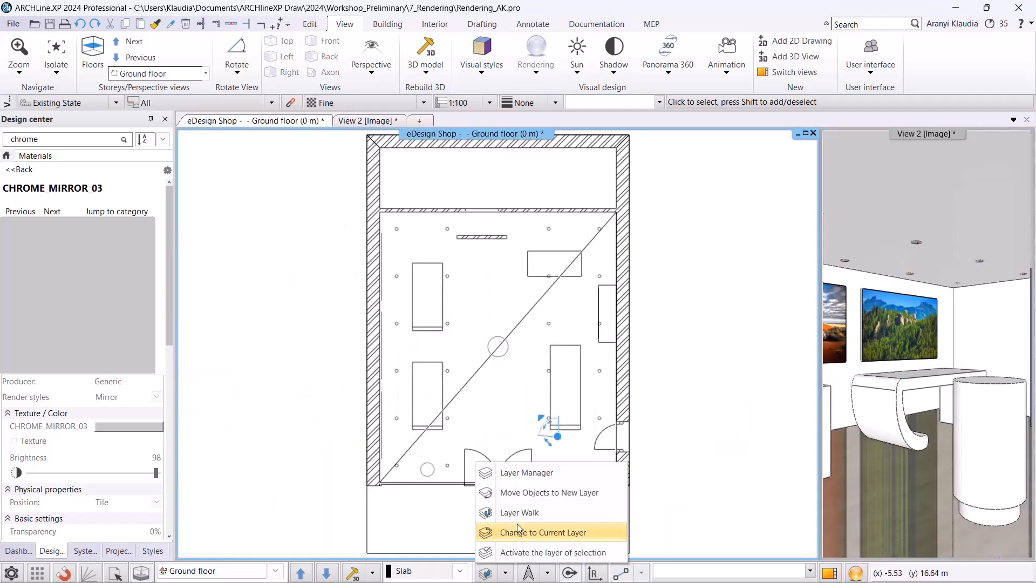
{"action": "left_click", "coordinate": [539, 441]}
{"action": "left_click", "coordinate": [672, 159], "text": "ctrl"}
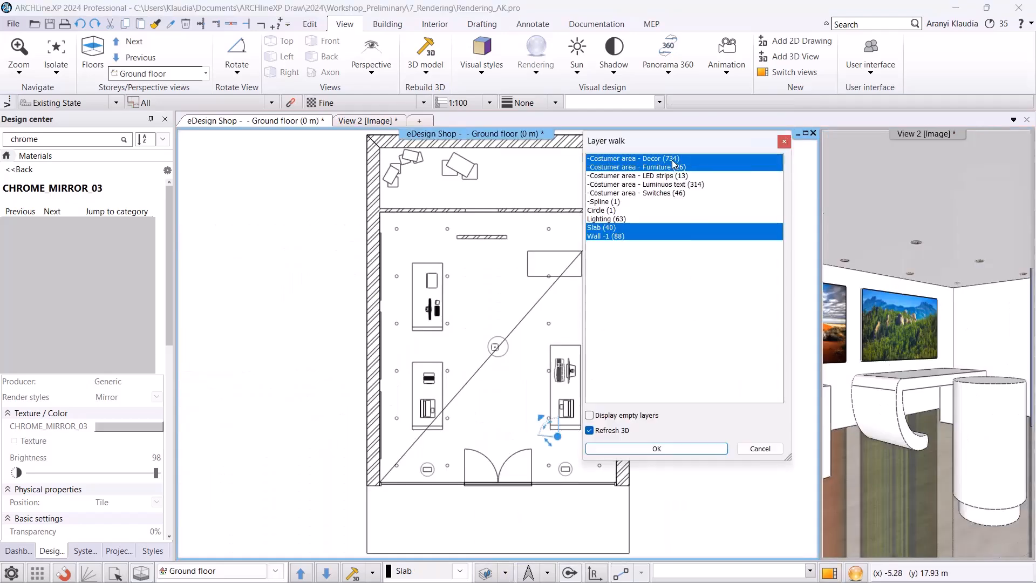
{"action": "left_click", "coordinate": [668, 449]}
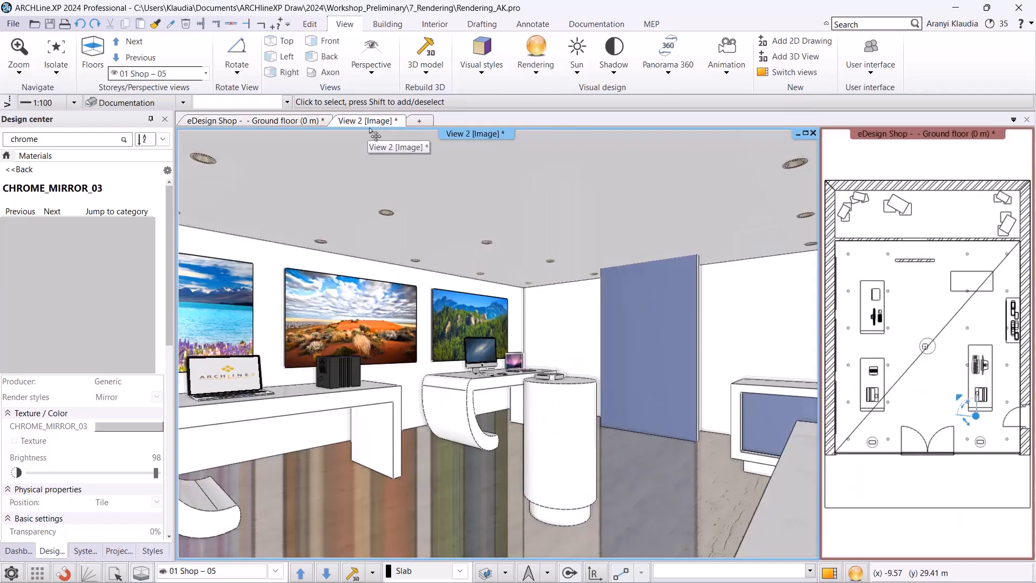
Return to the perspective view and apply the Real emissive render style to the front laptop, desktop monitor and small laptop screens
{"action": "left_click", "coordinate": [368, 120]}
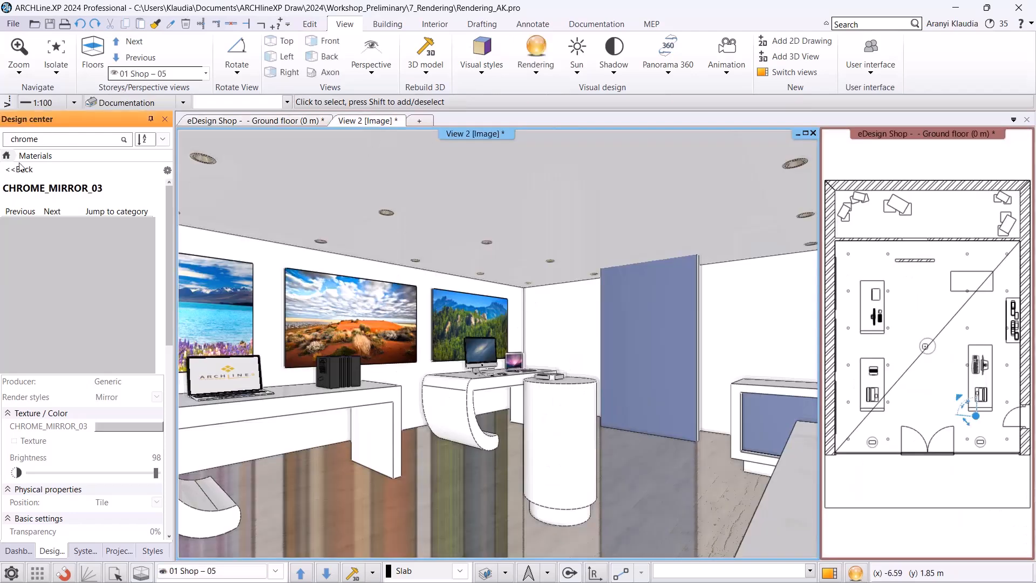
{"action": "left_click", "coordinate": [8, 156]}
{"action": "left_click", "coordinate": [126, 329]}
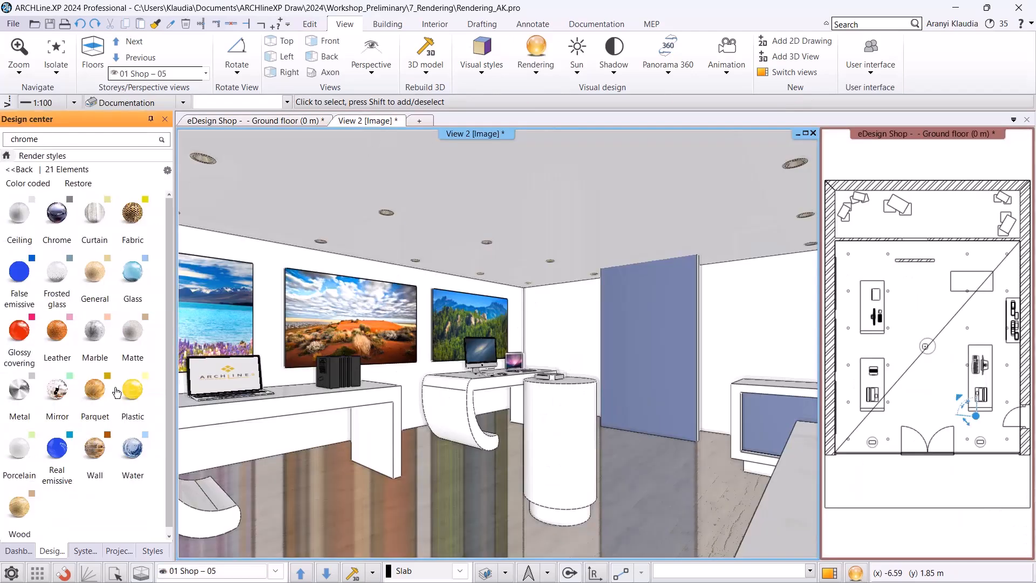
{"action": "left_click", "coordinate": [74, 469]}
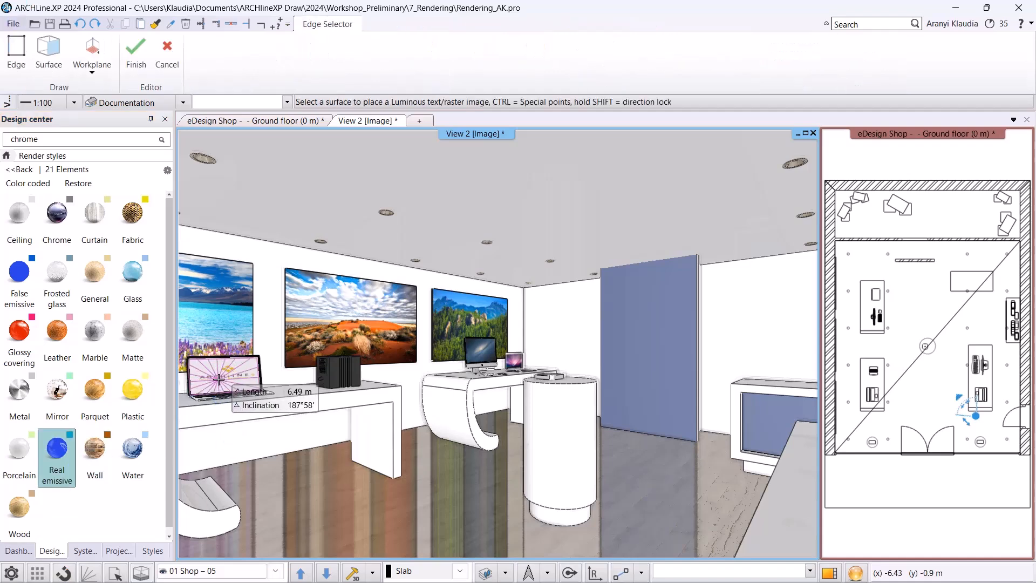
{"action": "left_click", "coordinate": [346, 376]}
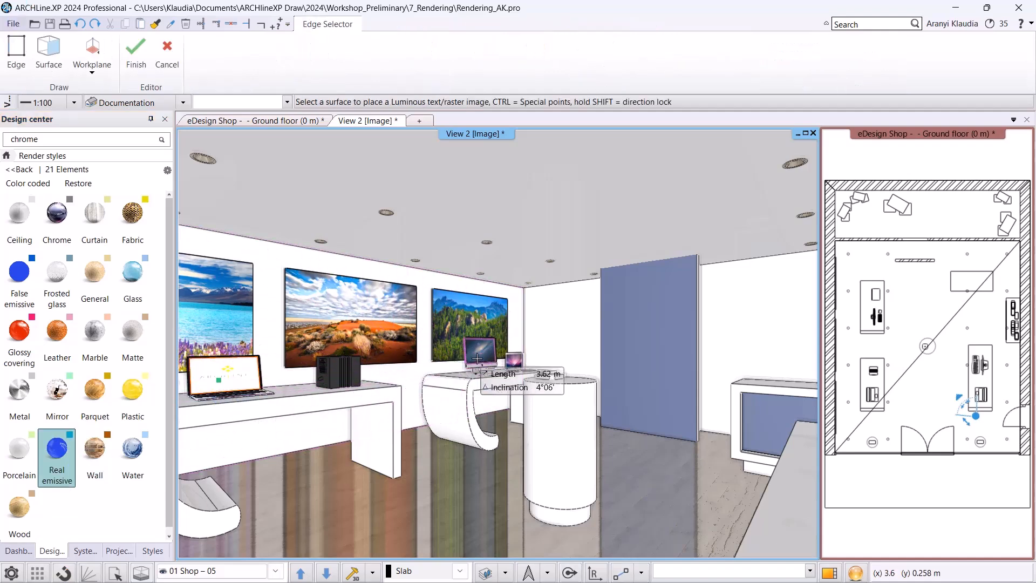
{"action": "left_click", "coordinate": [514, 364]}
{"action": "left_click", "coordinate": [155, 336]}
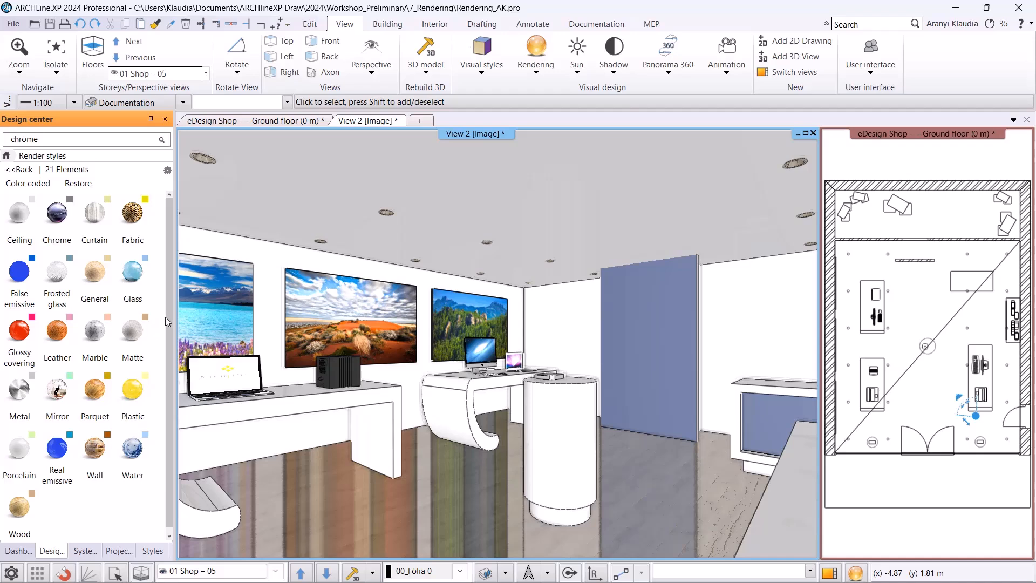
Run a standalone rendering of the decorated shop at 1280x720 with the Q1 quick preview preset and artificial lights enabled
{"action": "left_click", "coordinate": [856, 572]}
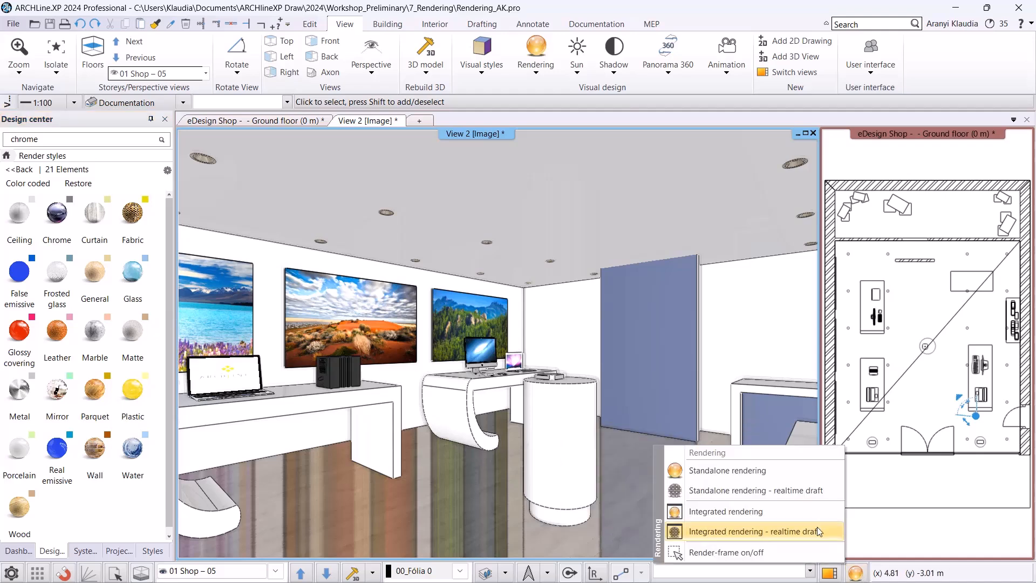
{"action": "left_click", "coordinate": [781, 473]}
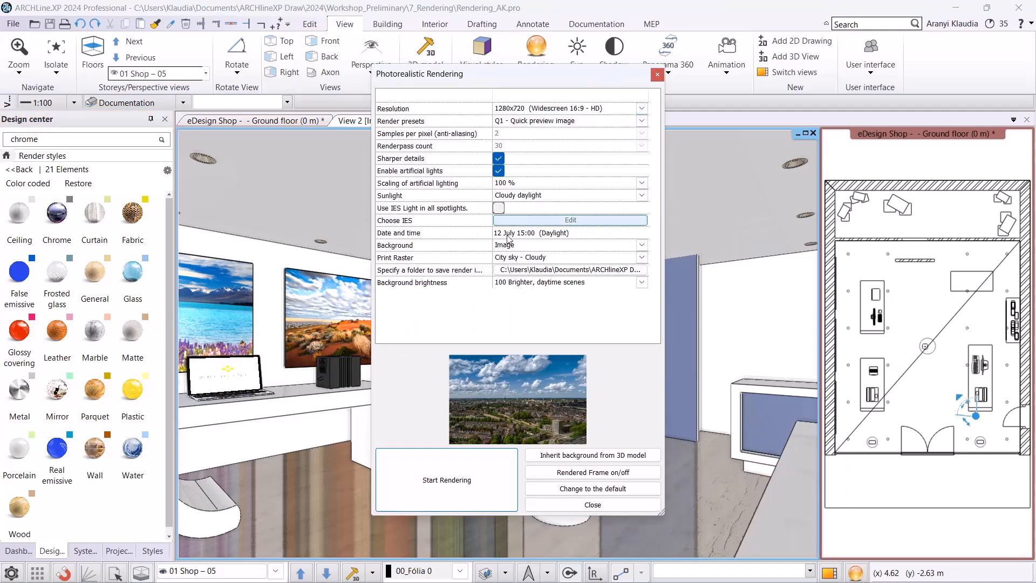
{"action": "left_click", "coordinate": [463, 470]}
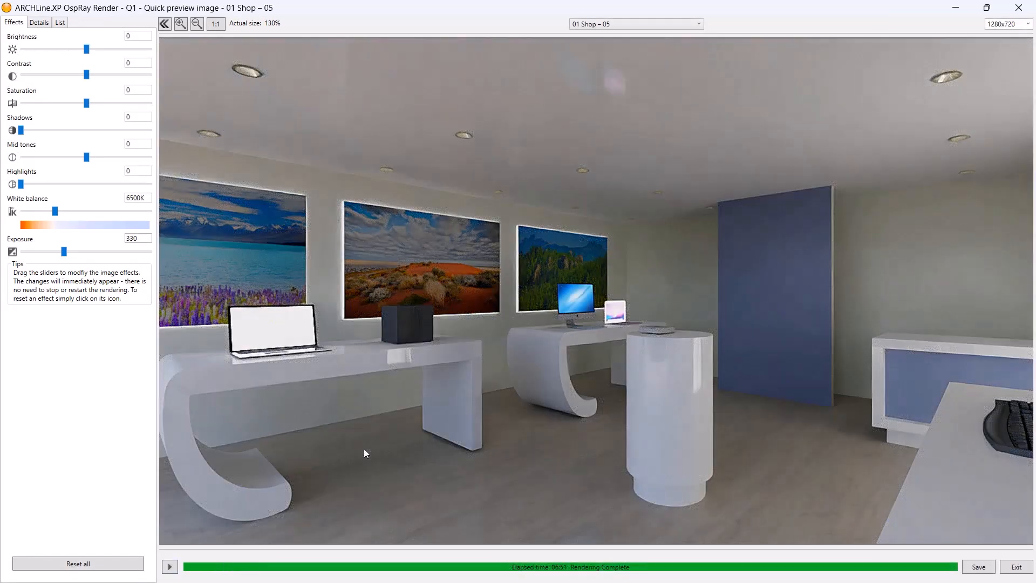
Save the rendered image as Render09 in the 7_Rendering folder
{"action": "left_click", "coordinate": [978, 567]}
{"action": "left_click", "coordinate": [403, 241]}
{"action": "left_click", "coordinate": [126, 269]}
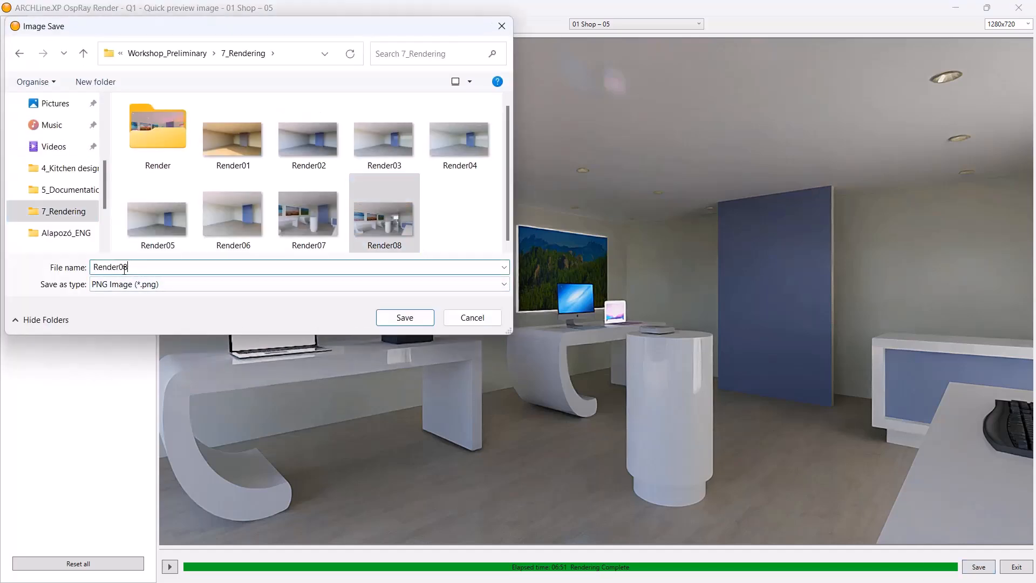
{"action": "type", "text": "9"}
{"action": "left_click", "coordinate": [405, 317]}
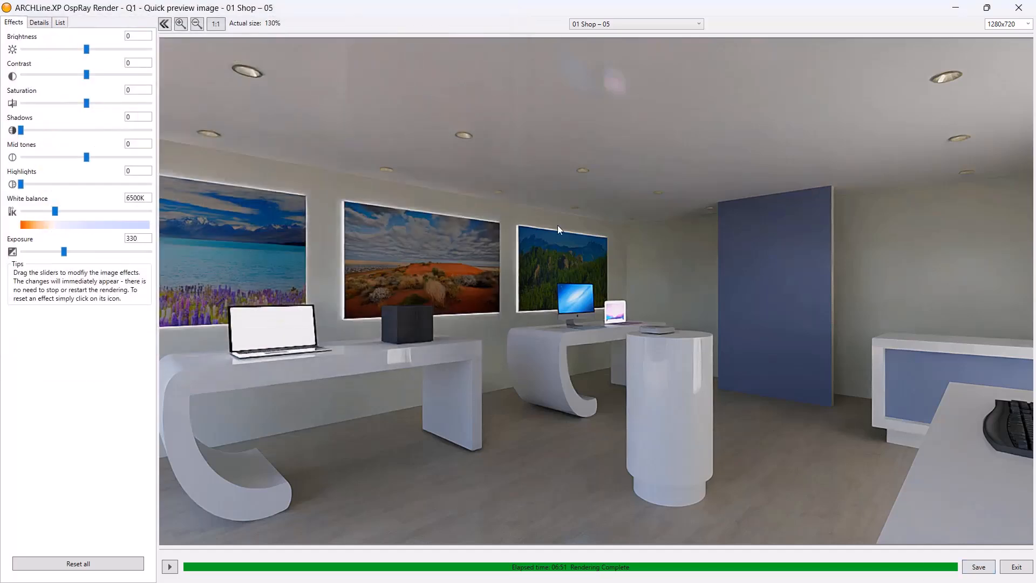
Close the render window and use Layer walk on the ground floor plan to also show the LED strips, Luminuos text, Switches and Lighting layers
{"action": "left_click", "coordinate": [1024, 10]}
{"action": "left_click", "coordinate": [502, 350]}
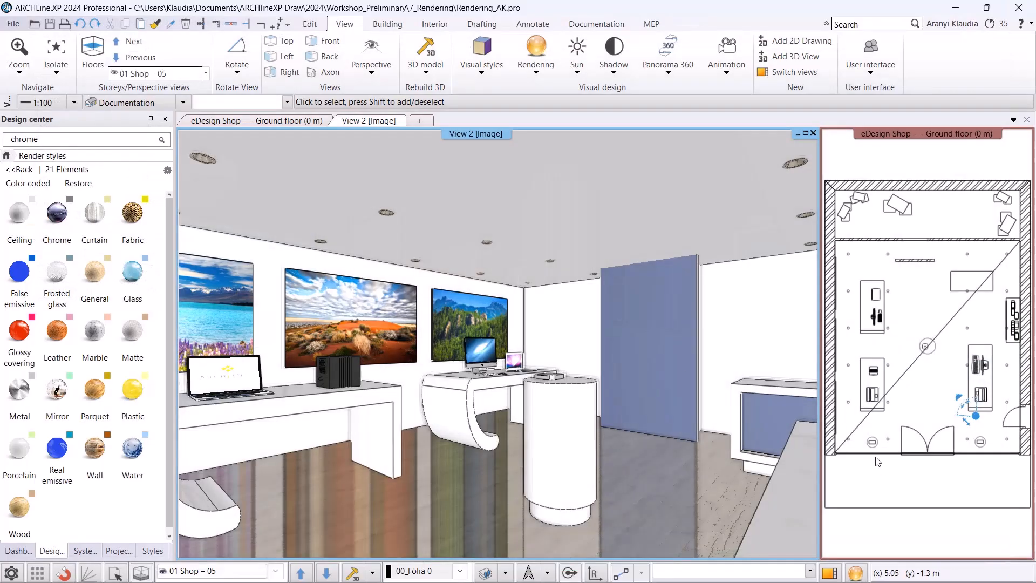
{"action": "left_click", "coordinate": [887, 478]}
{"action": "left_click", "coordinate": [505, 571]}
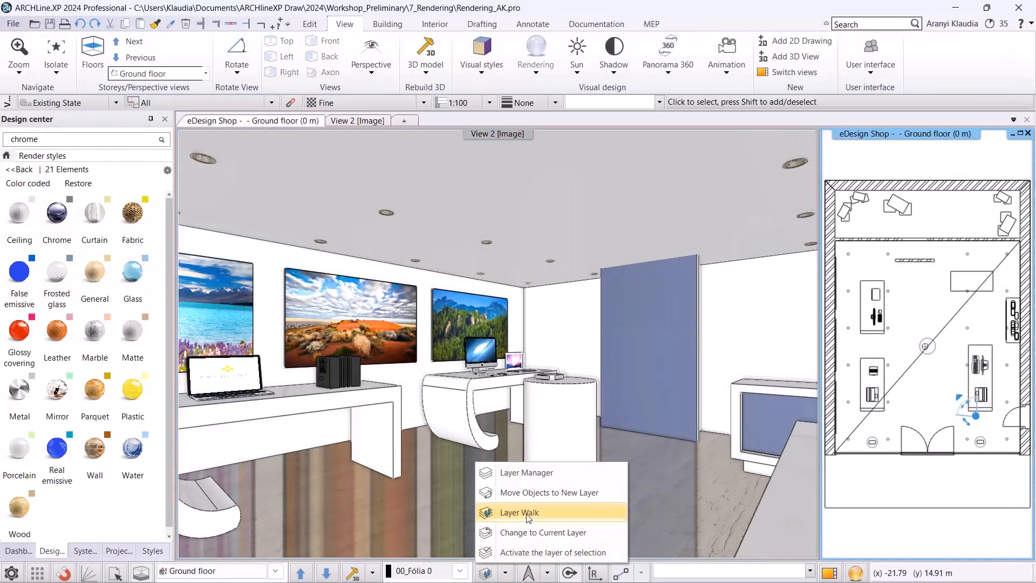
{"action": "left_click", "coordinate": [534, 514]}
{"action": "left_click", "coordinate": [631, 185]}
{"action": "left_click", "coordinate": [630, 176]}
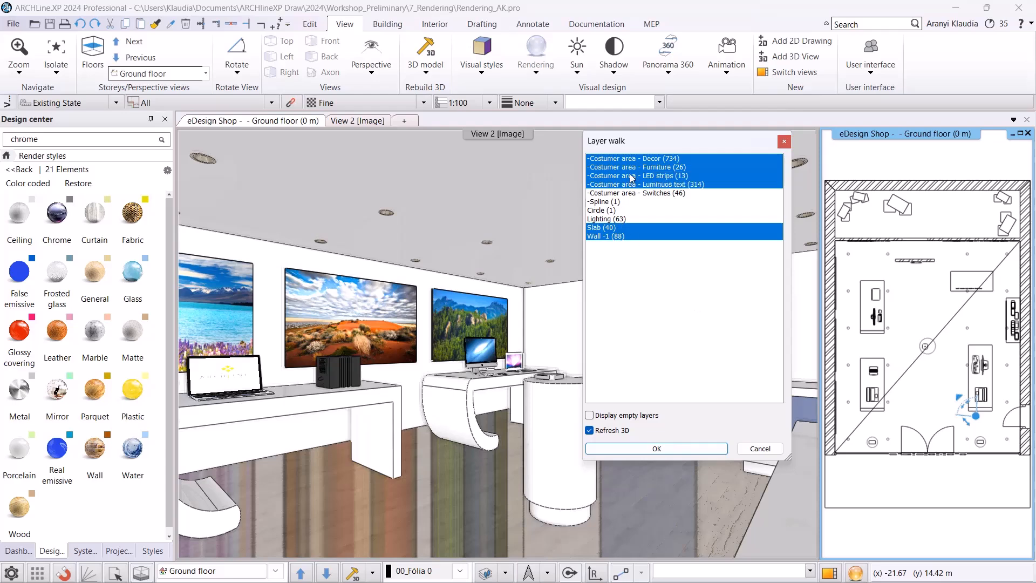
{"action": "left_click", "coordinate": [632, 193]}
{"action": "left_click", "coordinate": [614, 219]}
{"action": "left_click", "coordinate": [650, 448]}
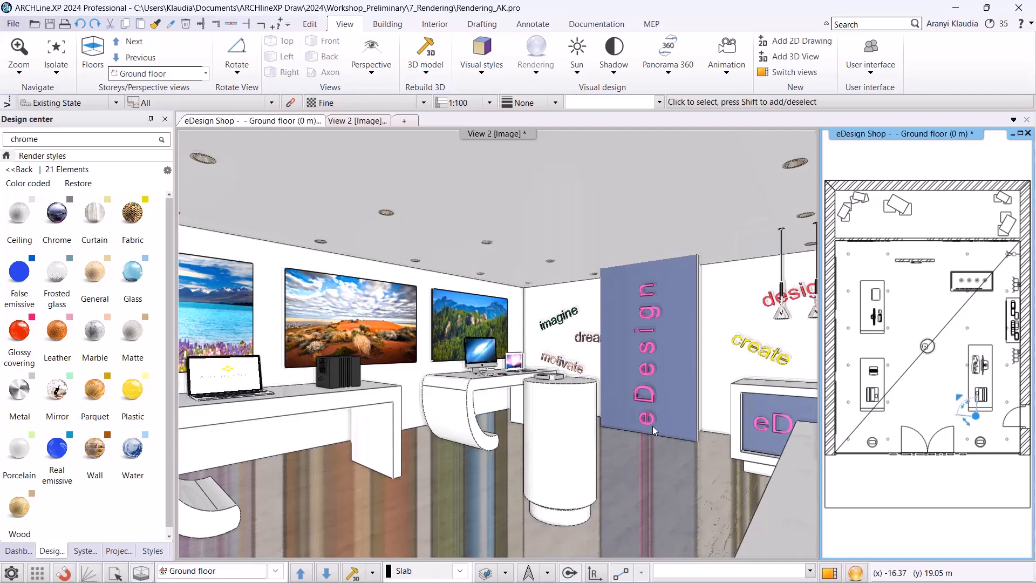
Run a standalone rendering of the shop with the Q2 - Cleaner, higher quality image preset and maximize the render window
{"action": "left_click", "coordinate": [856, 573]}
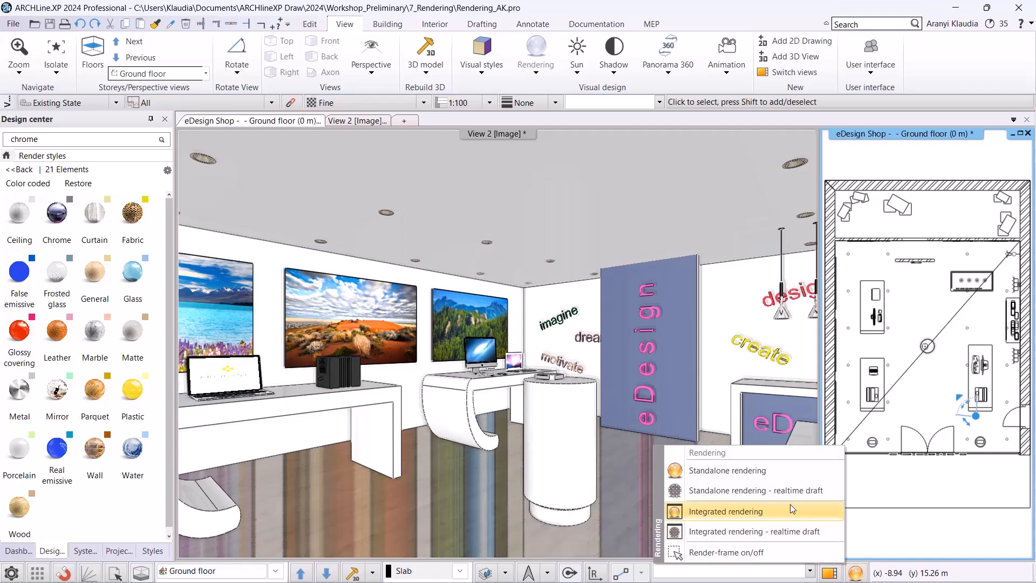
{"action": "left_click", "coordinate": [770, 478]}
{"action": "left_click", "coordinate": [536, 120]}
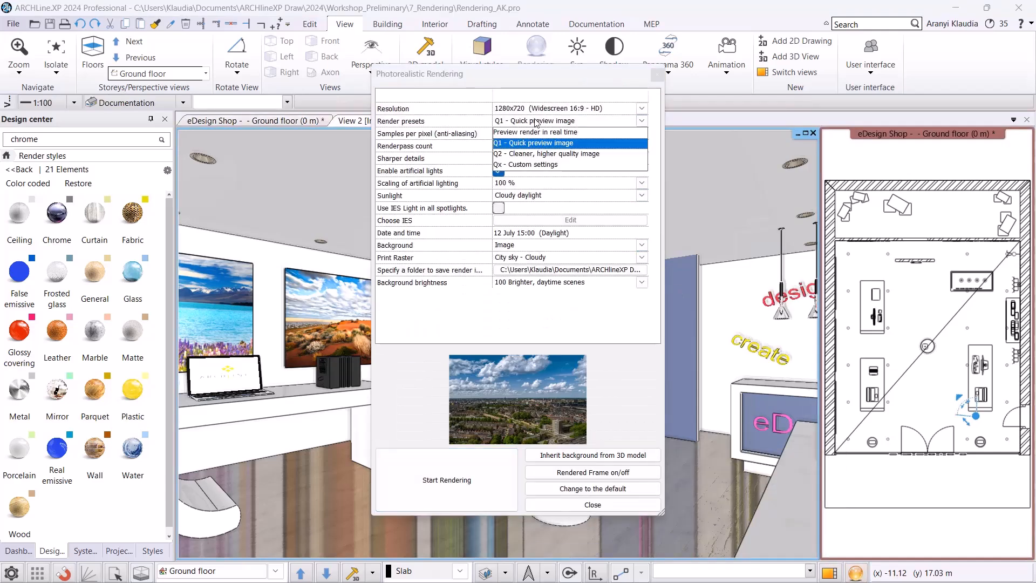
{"action": "left_click", "coordinate": [537, 154]}
{"action": "left_click", "coordinate": [559, 184]}
{"action": "left_click", "coordinate": [559, 188]}
{"action": "left_click", "coordinate": [484, 478]}
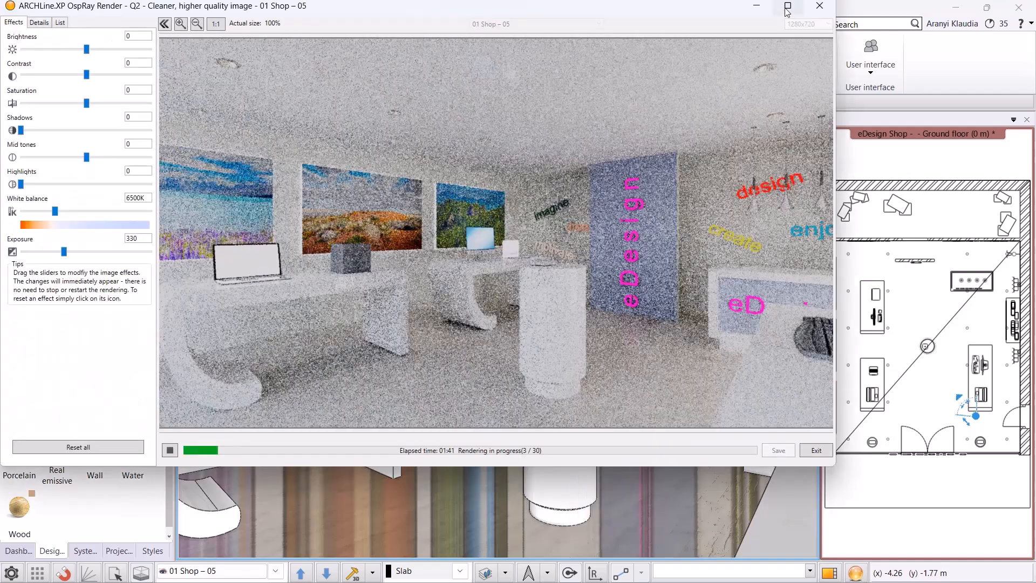
{"action": "left_click", "coordinate": [787, 7]}
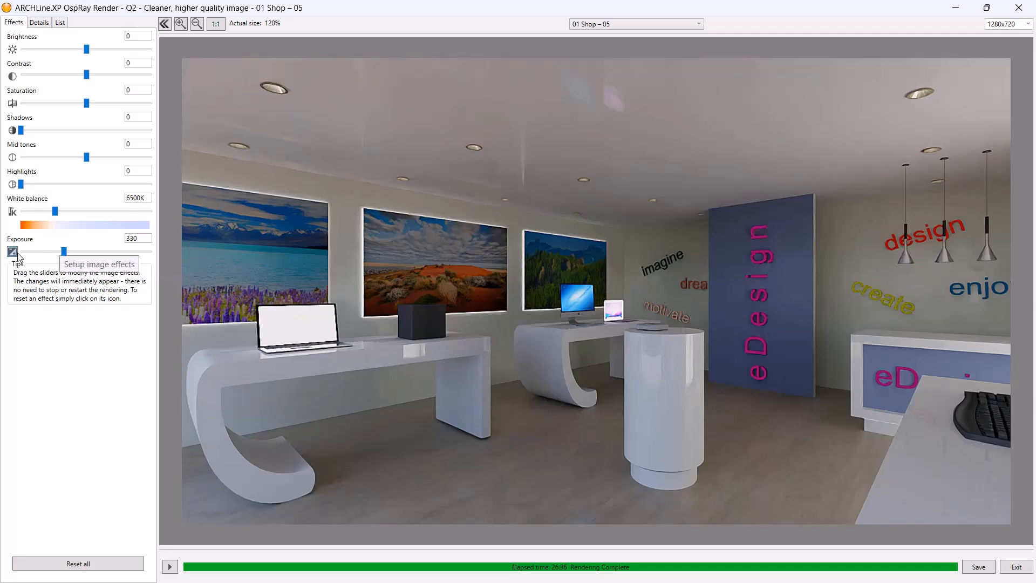
Adjust the rendered image's exposure to 421, brightness to 3 and saturation to 6, resetting the contrast to 0
{"action": "left_click_drag", "start_coordinate": [65, 252], "coordinate": [76, 255]}
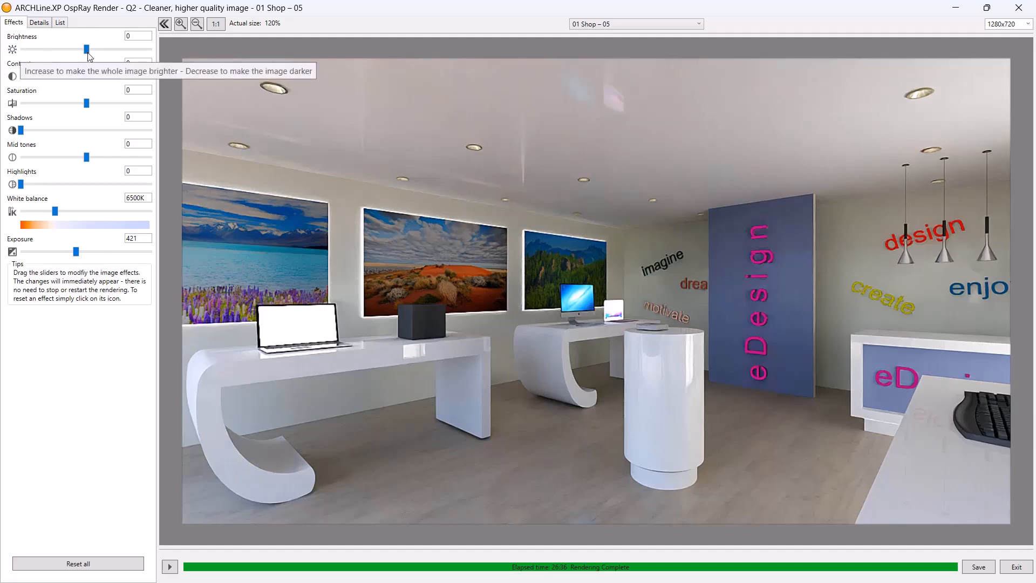
{"action": "left_click_drag", "start_coordinate": [87, 53], "coordinate": [82, 75]}
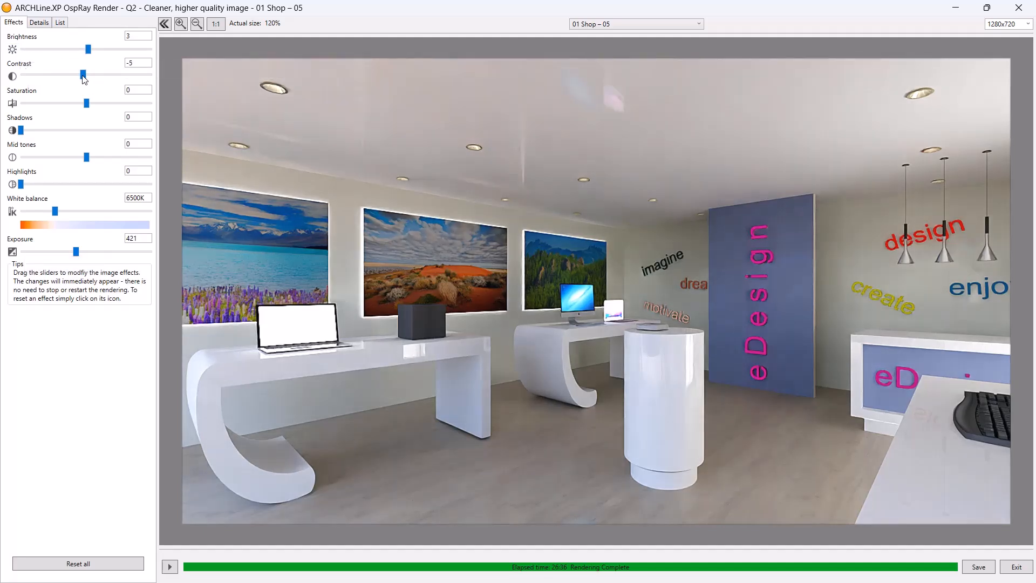
{"action": "left_click", "coordinate": [13, 77]}
{"action": "left_click_drag", "start_coordinate": [88, 106], "coordinate": [93, 127]}
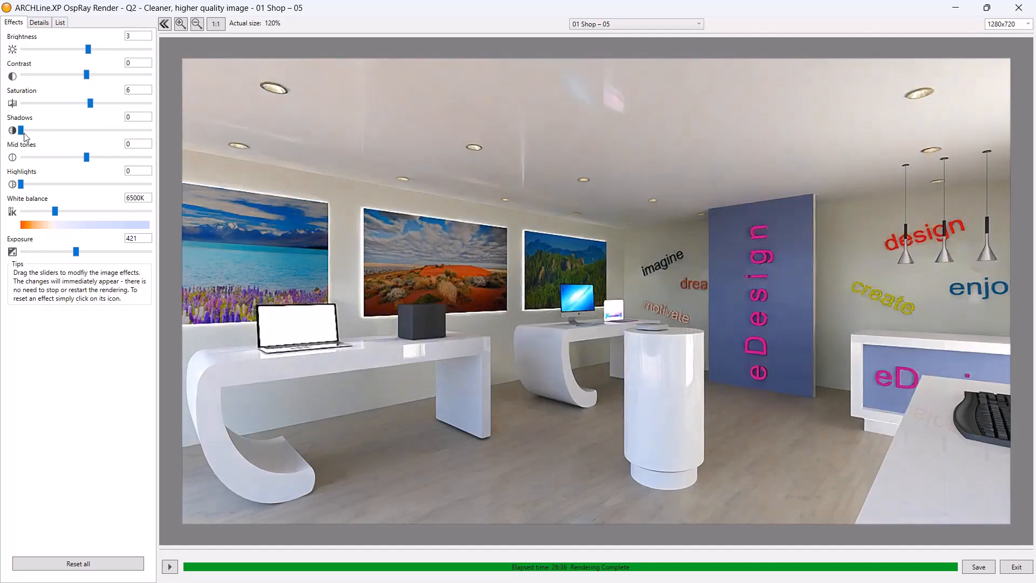
Set the image's shadows to 2, and try out the mid tones and white balance, resetting them to 0 and 6500K
{"action": "mouse_move", "coordinate": [24, 133]}
{"action": "left_mouse_down"}
{"action": "mouse_move", "coordinate": [78, 139]}
{"action": "mouse_move", "coordinate": [24, 140]}
{"action": "left_mouse_up"}
{"action": "left_click_drag", "start_coordinate": [86, 157], "coordinate": [18, 184]}
{"action": "left_click", "coordinate": [12, 158]}
{"action": "mouse_move", "coordinate": [57, 215]}
{"action": "left_mouse_down"}
{"action": "mouse_move", "coordinate": [78, 216]}
{"action": "mouse_move", "coordinate": [32, 215]}
{"action": "mouse_move", "coordinate": [52, 217]}
{"action": "left_mouse_up"}
{"action": "left_click", "coordinate": [12, 211]}
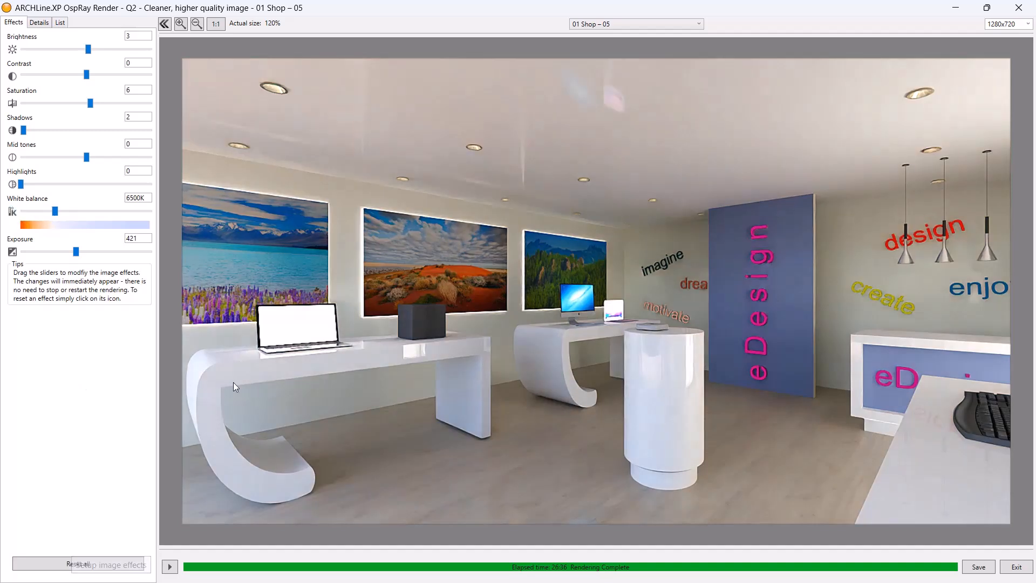
Set the render resolution to 1920x1080 and check the list of available views, keeping 01 Shop – 05
{"action": "left_click", "coordinate": [1028, 24]}
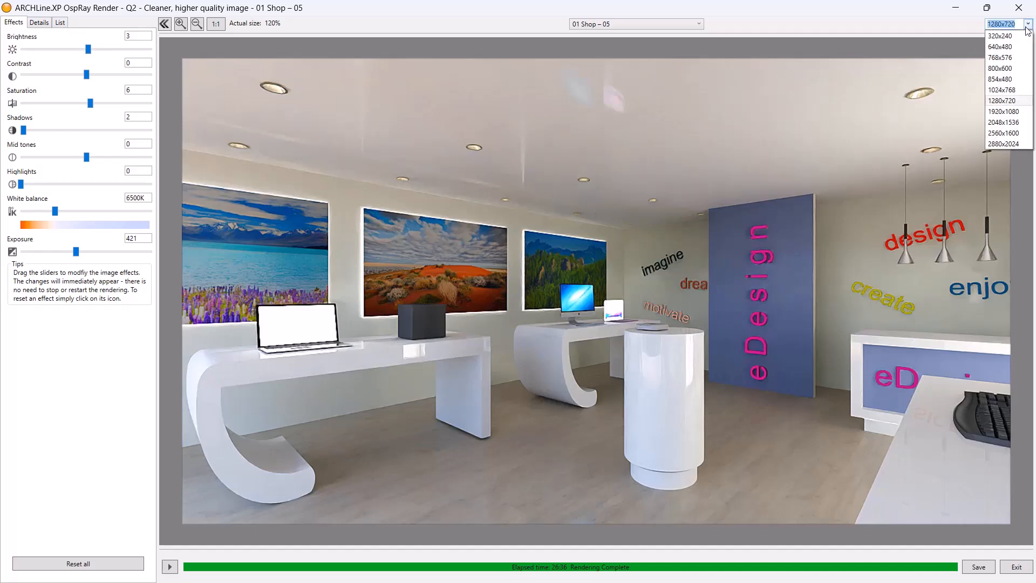
{"action": "left_click", "coordinate": [1015, 111]}
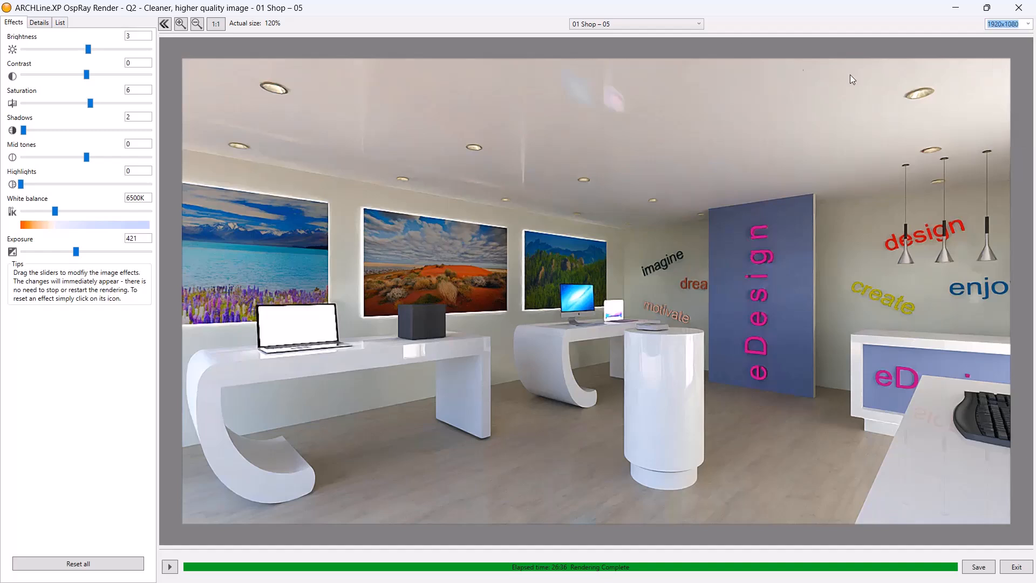
{"action": "left_click", "coordinate": [683, 24]}
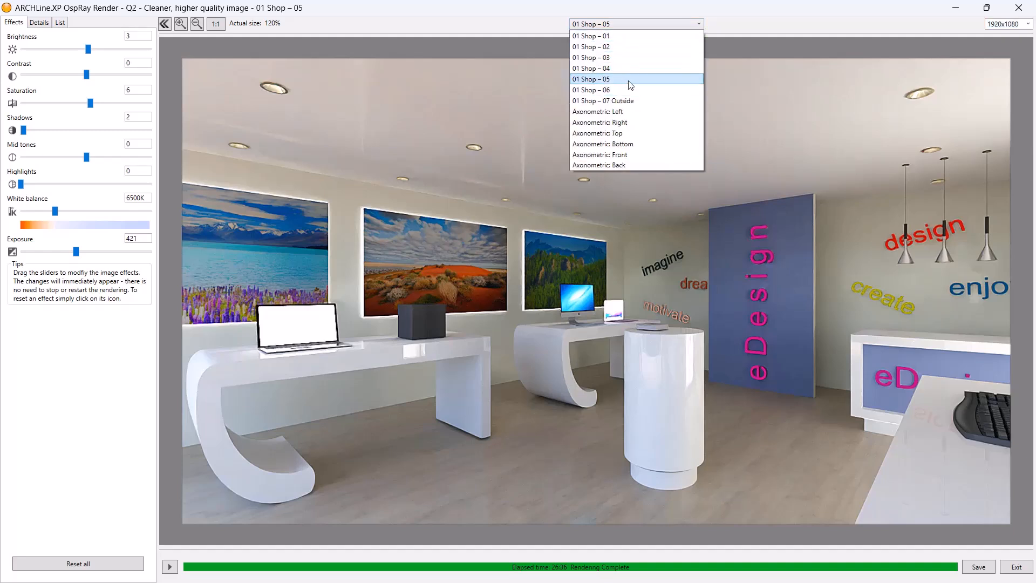
{"action": "left_click", "coordinate": [662, 9]}
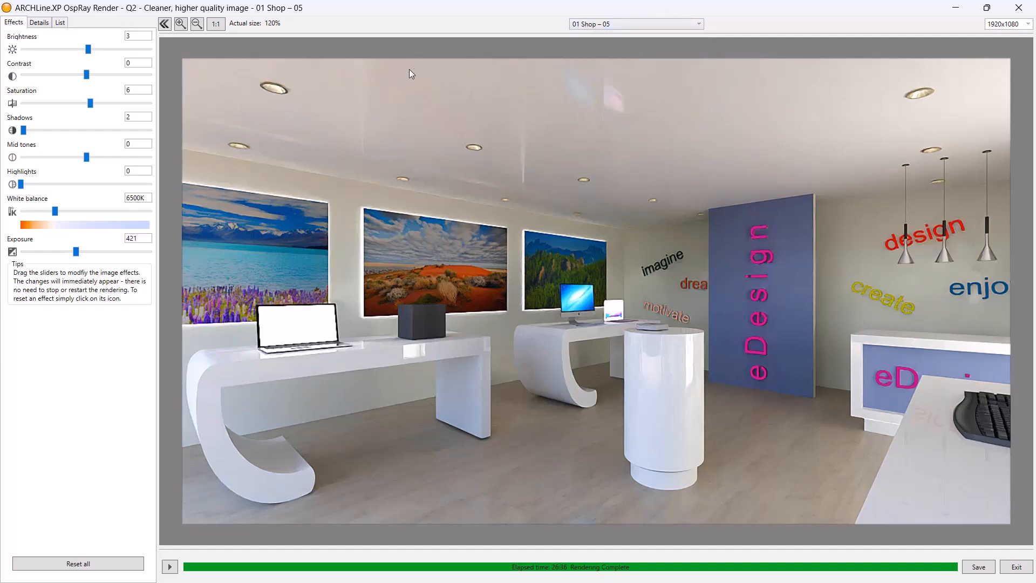
Choose the Qx - Custom settings preset, compare the image with Sharper details off and on, and restart the rendering
{"action": "left_click", "coordinate": [38, 22]}
{"action": "left_click", "coordinate": [41, 36]}
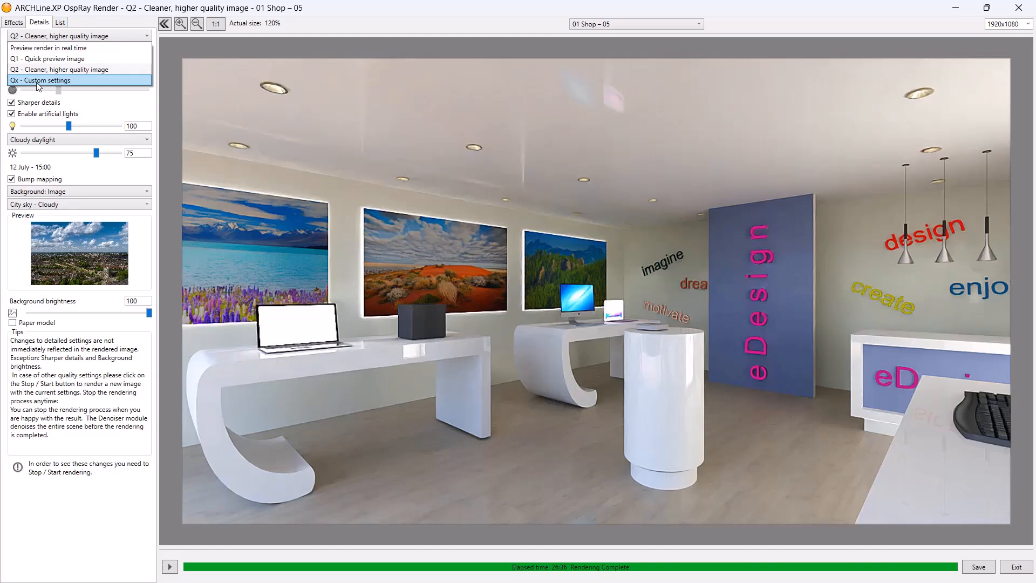
{"action": "left_click", "coordinate": [39, 81]}
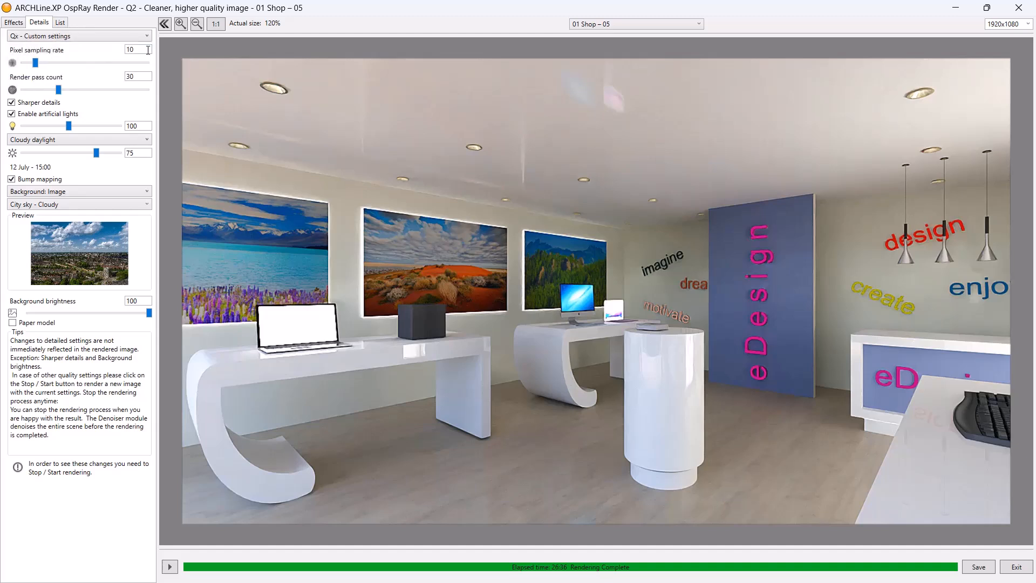
{"action": "mouse_move", "coordinate": [59, 54]}
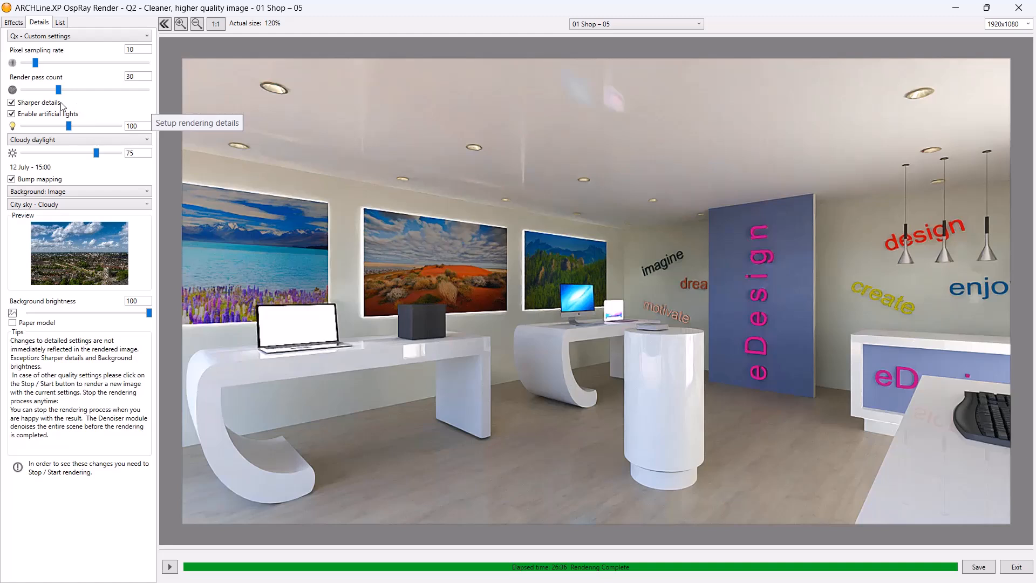
{"action": "left_click", "coordinate": [15, 105]}
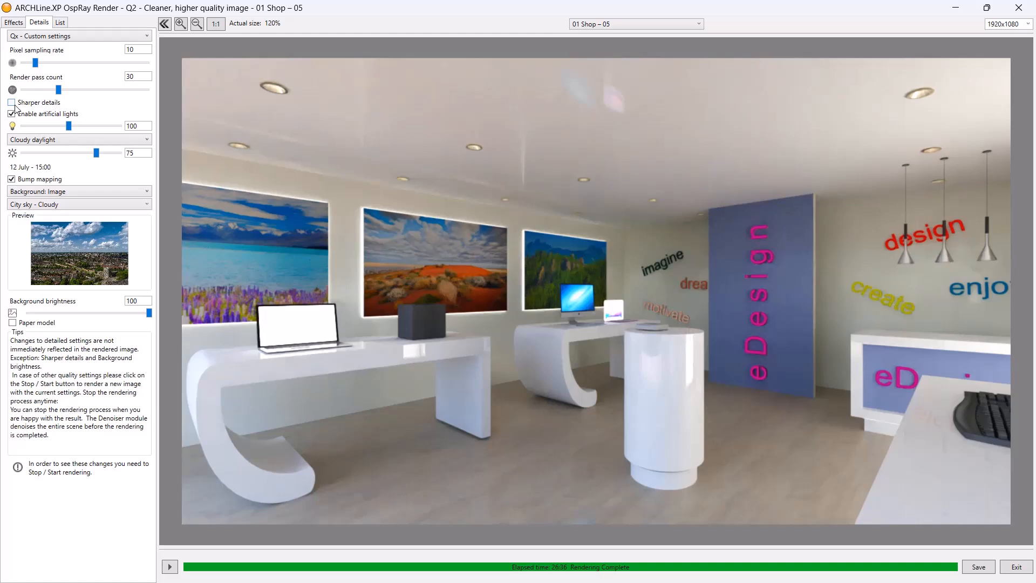
{"action": "left_click", "coordinate": [12, 102]}
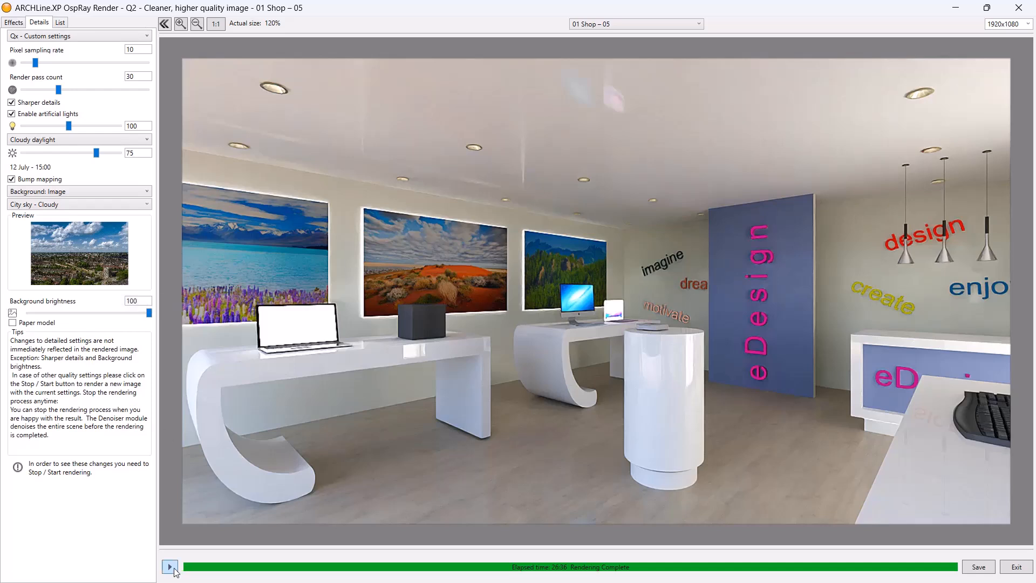
{"action": "left_click", "coordinate": [171, 566]}
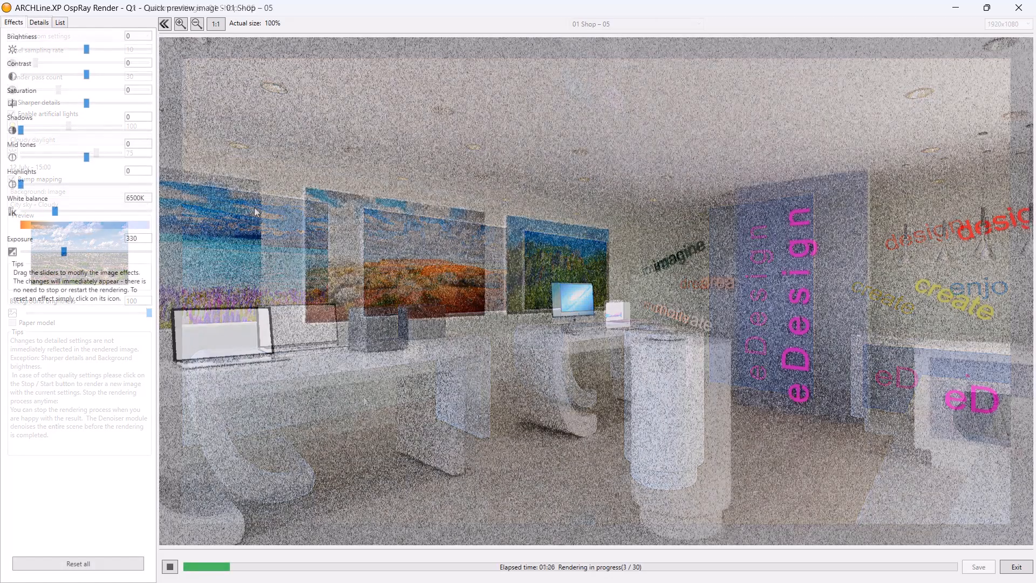
Stop the running 01 Shop – 05 render with the Denoiser applied, and review its image effects and detail settings
{"action": "left_click", "coordinate": [60, 23]}
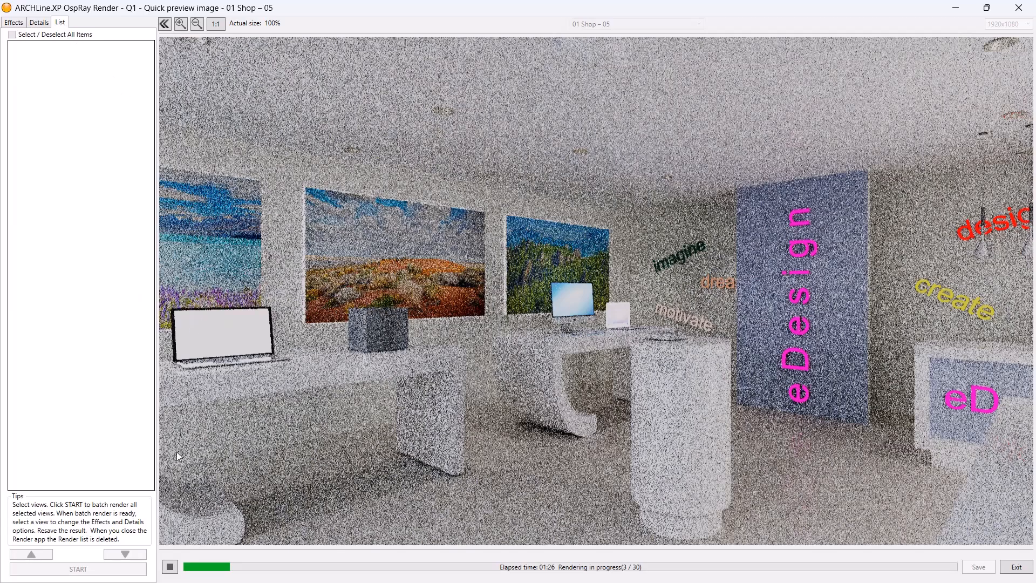
{"action": "left_click", "coordinate": [172, 567]}
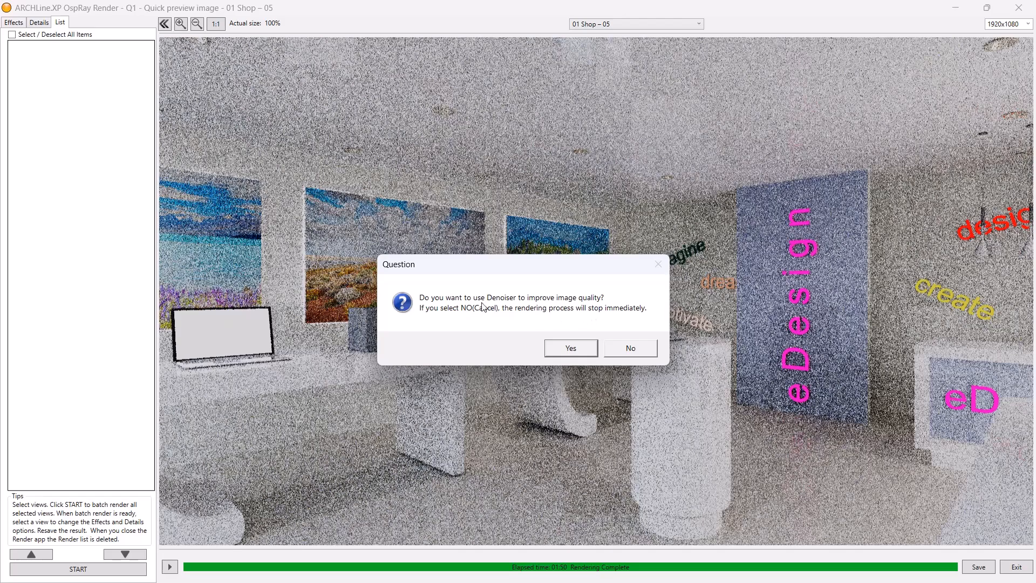
{"action": "left_click", "coordinate": [571, 348]}
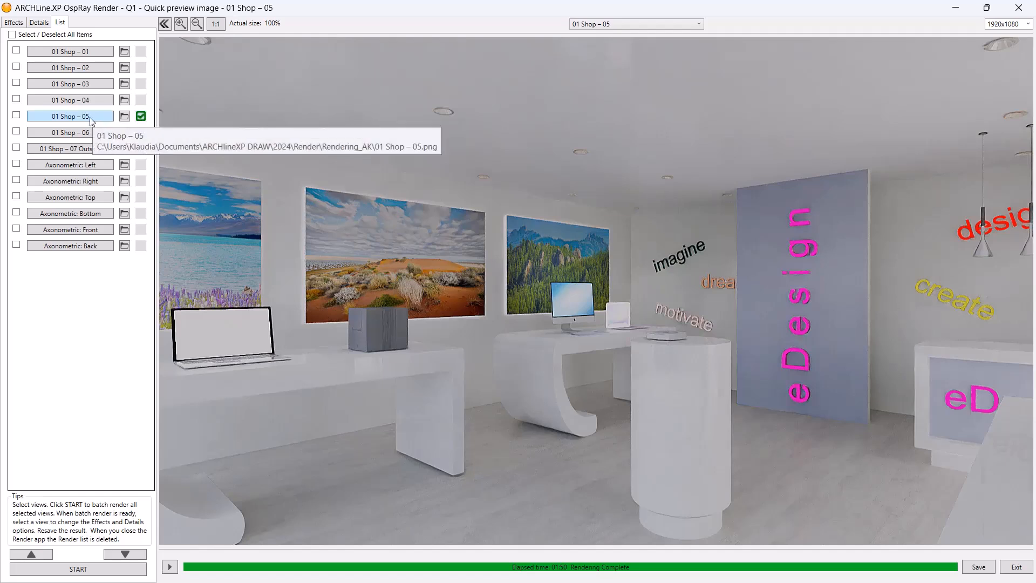
{"action": "left_click", "coordinate": [11, 23]}
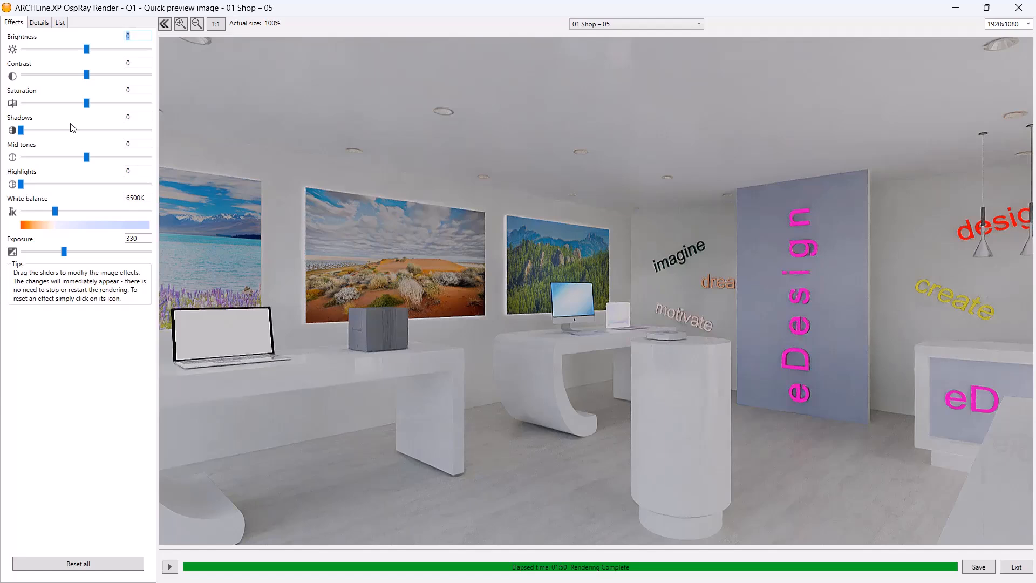
{"action": "left_click", "coordinate": [42, 24]}
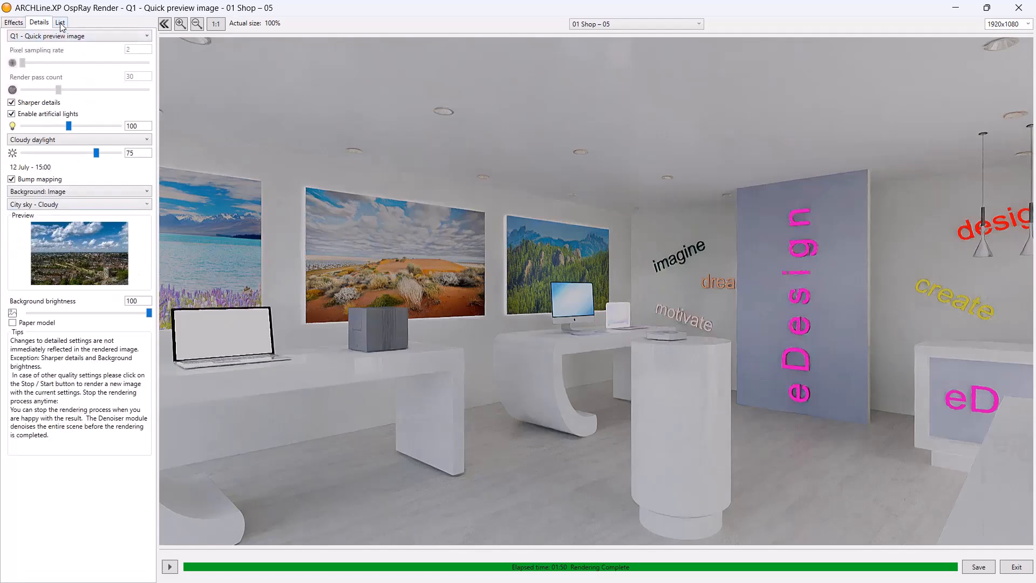
Start a batch render of the views 01 Shop – 01 to 01 Shop – 06, and exit the render window
{"action": "left_click", "coordinate": [60, 23]}
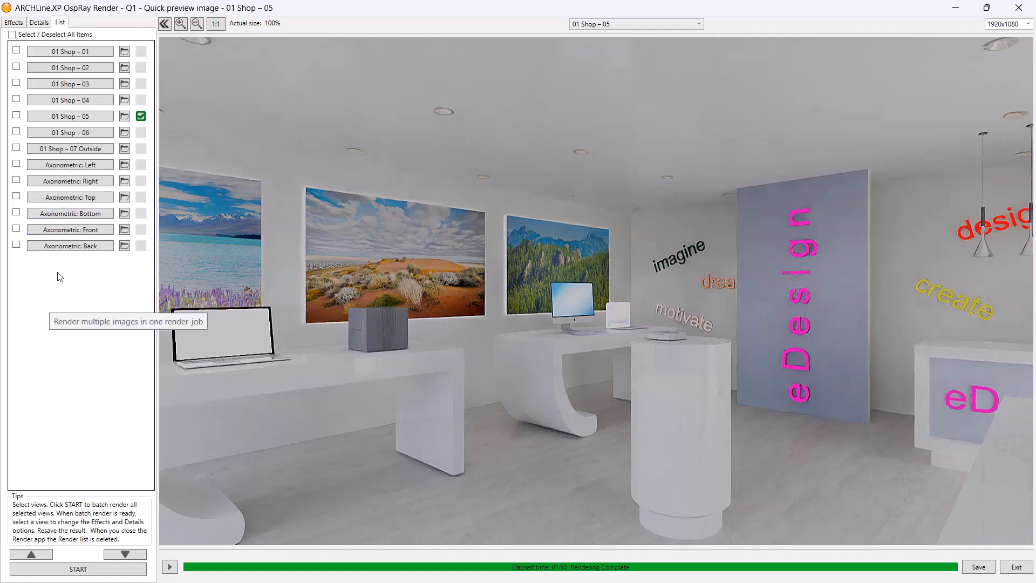
{"action": "left_click", "coordinate": [17, 51]}
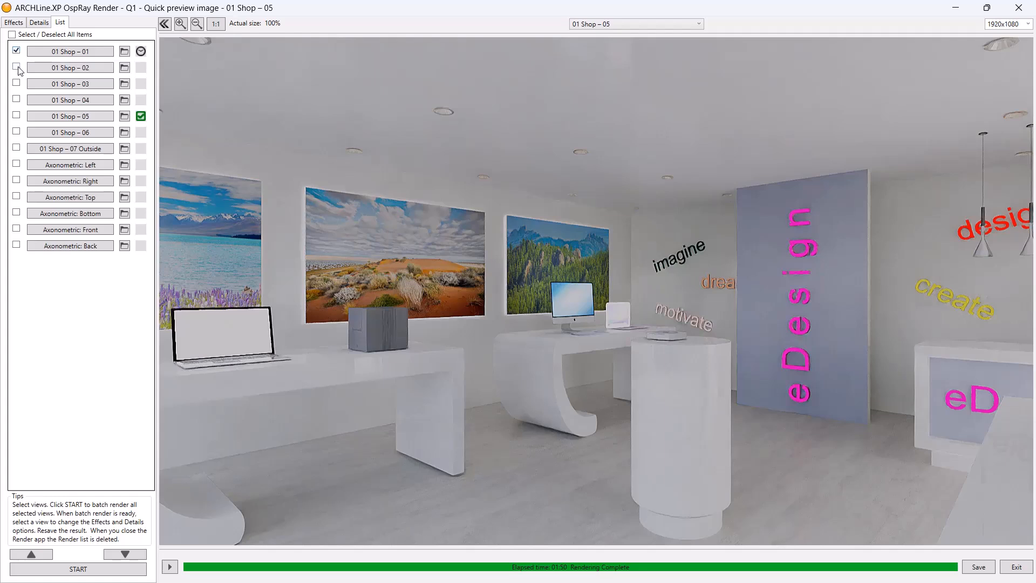
{"action": "left_click", "coordinate": [16, 82]}
{"action": "left_click", "coordinate": [17, 99]}
{"action": "left_click", "coordinate": [16, 115]}
{"action": "left_click", "coordinate": [16, 131]}
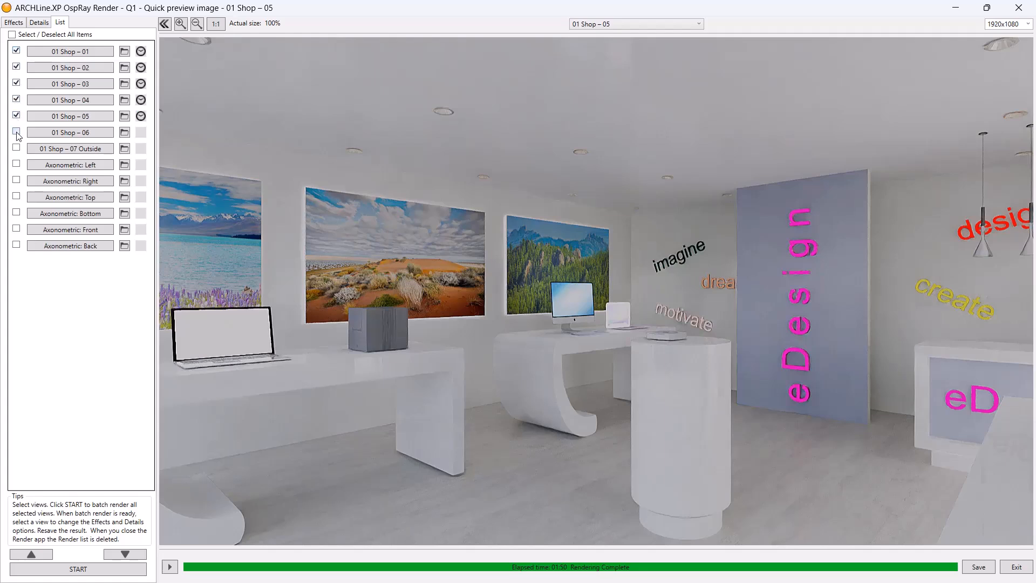
{"action": "left_click", "coordinate": [80, 572]}
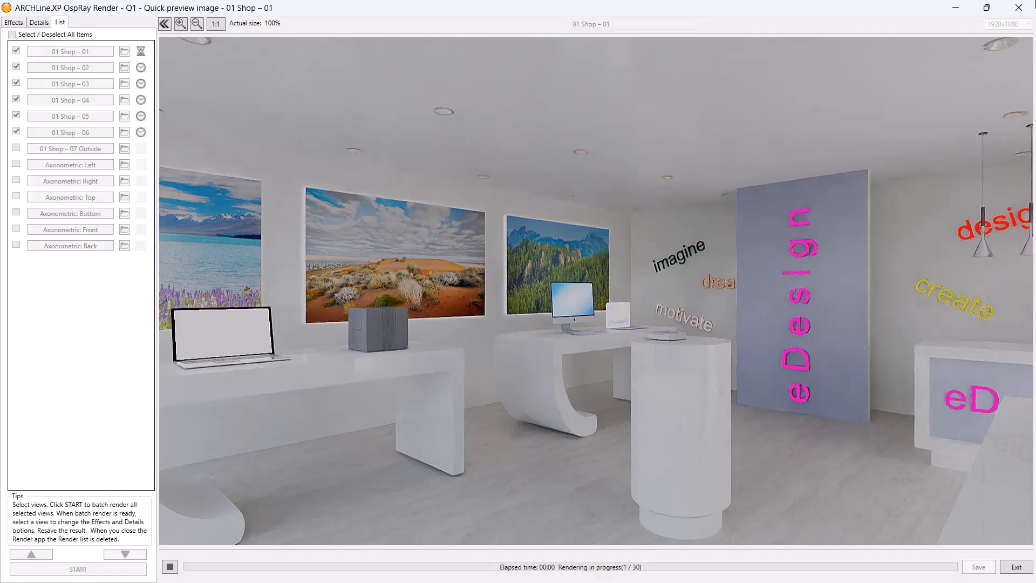
{"action": "left_click", "coordinate": [1019, 8]}
{"action": "left_click", "coordinate": [507, 348]}
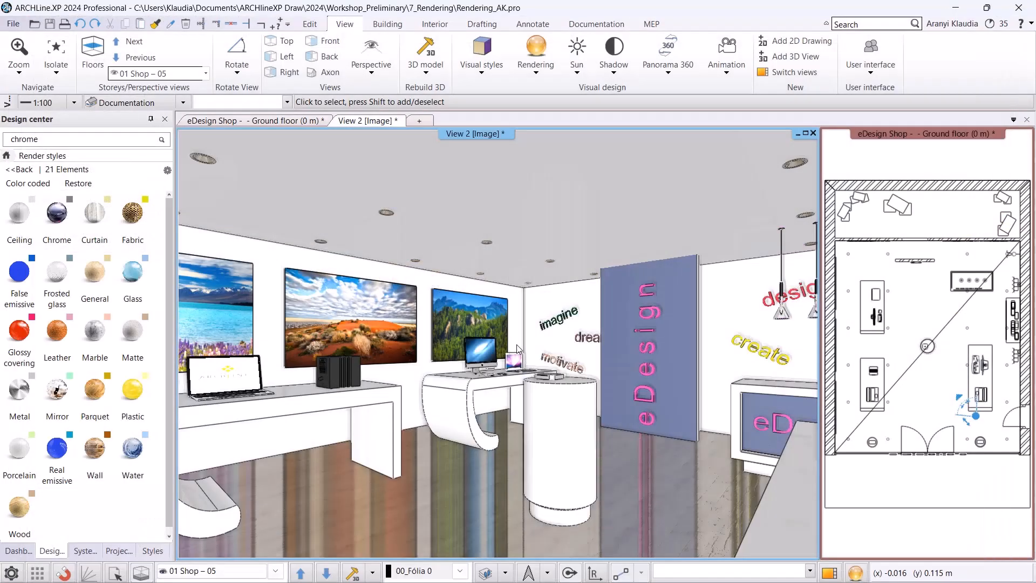